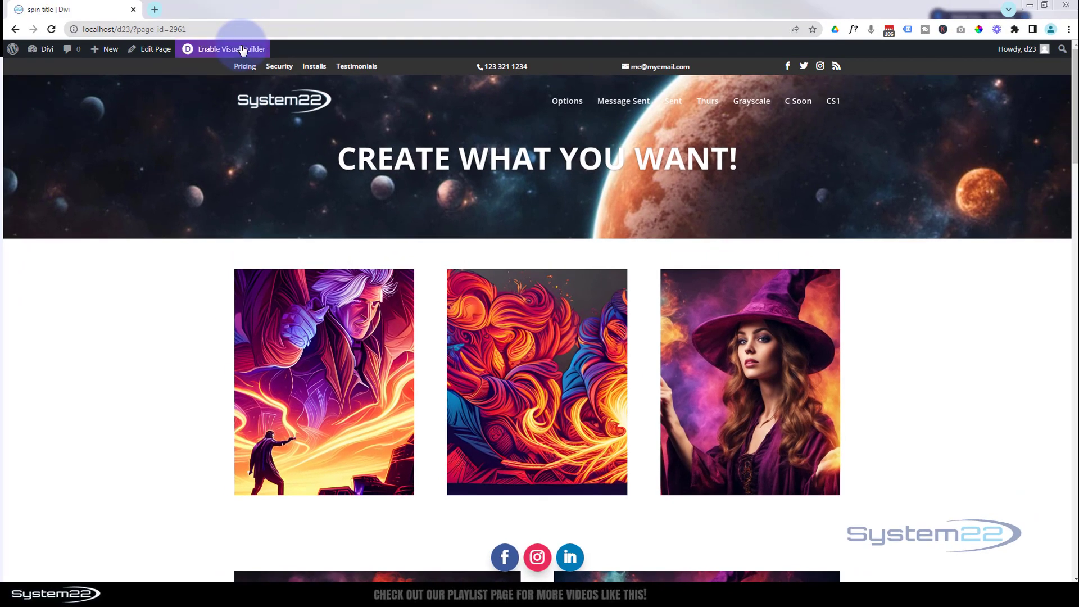
Open the page in the Visual Builder and delete the row holding the three tall artwork images.
click(229, 25)
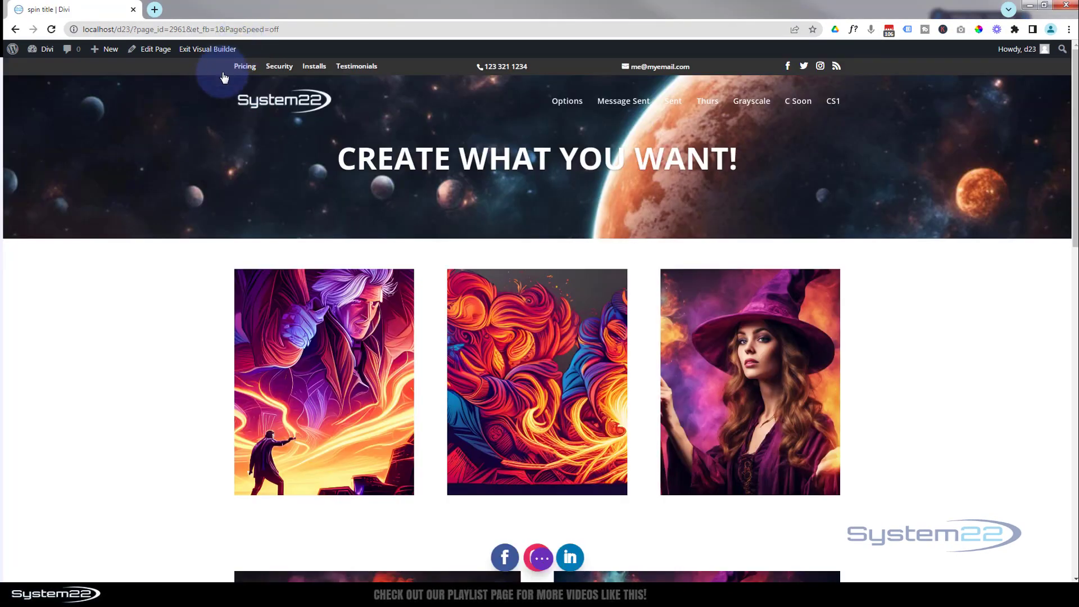
scroll(158, 270, down, 1)
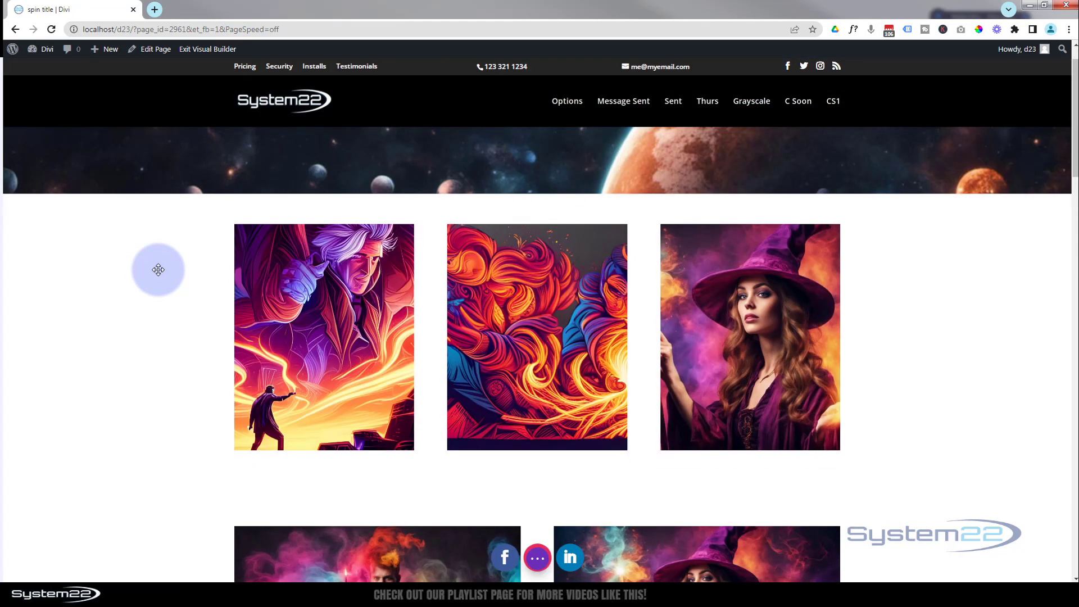
mouse_move(253, 285)
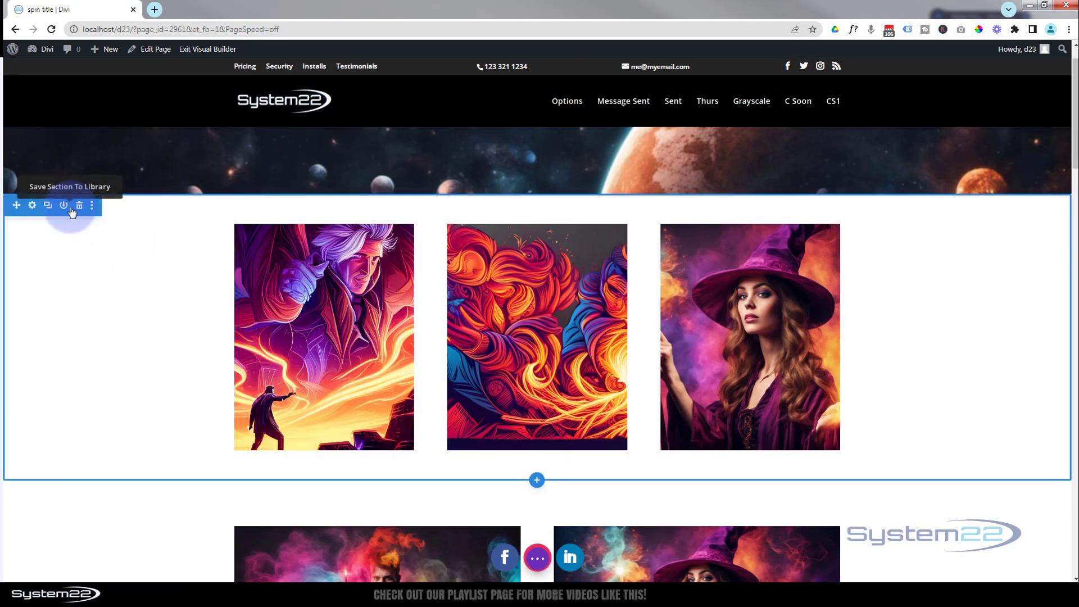
mouse_move(322, 257)
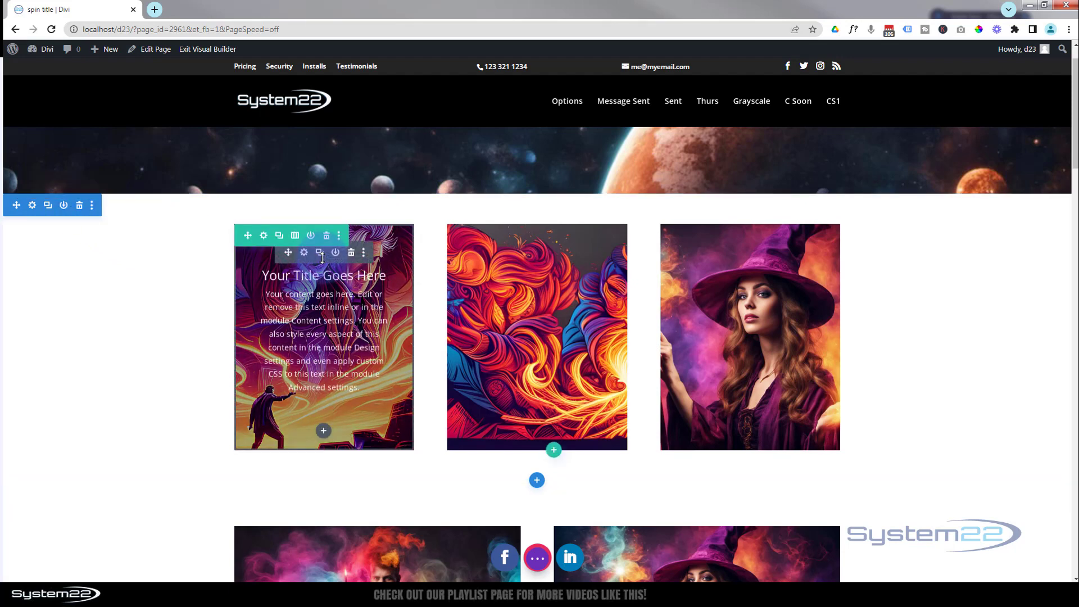
click(319, 235)
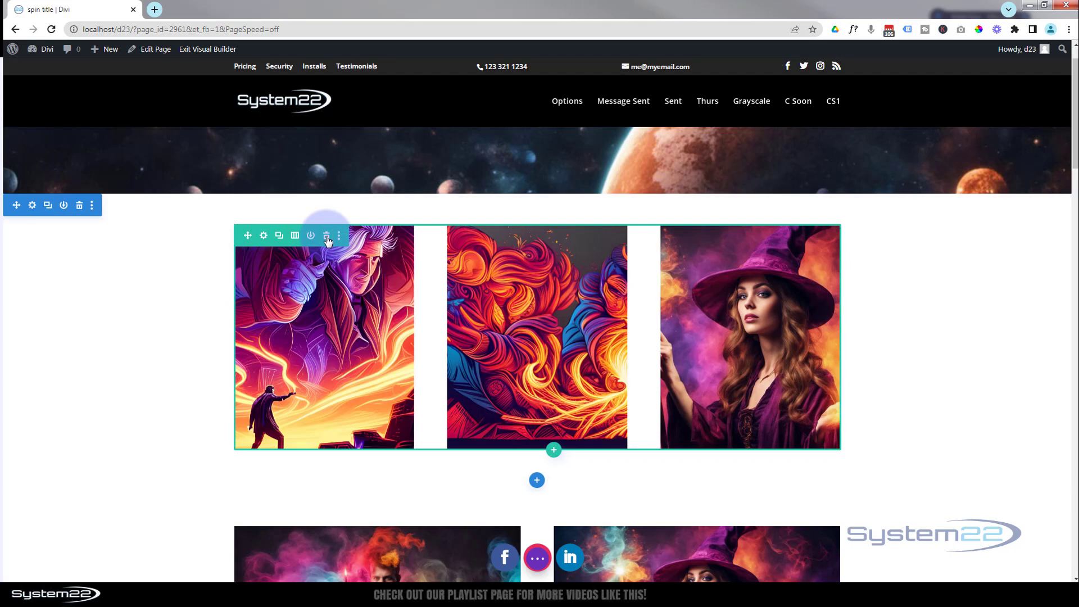
click(327, 236)
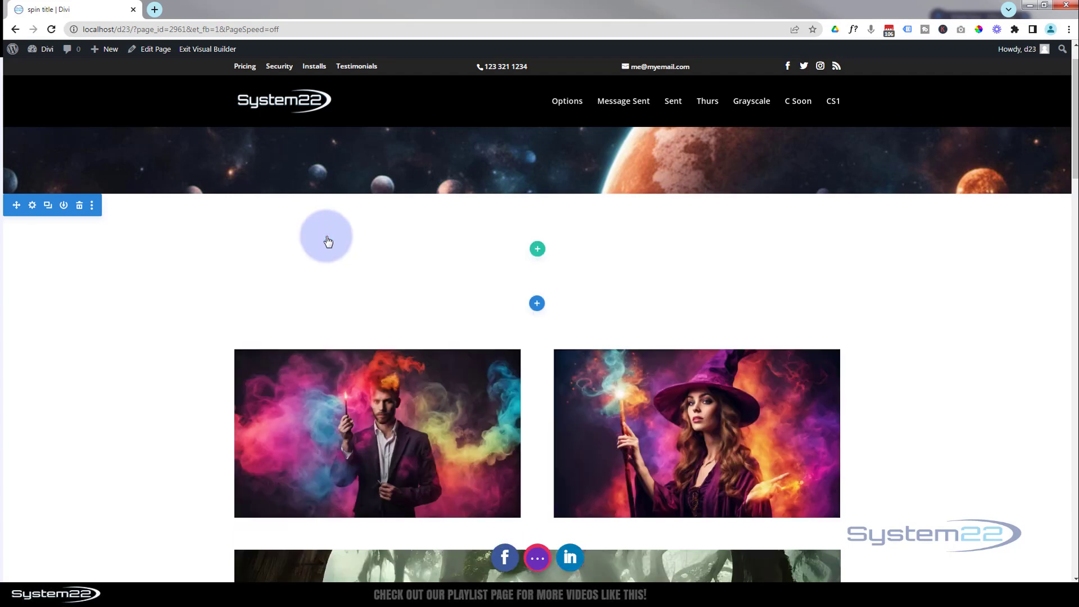
Insert a row with three equal columns in the emptied section and add a Call To Action module to its first column.
click(538, 250)
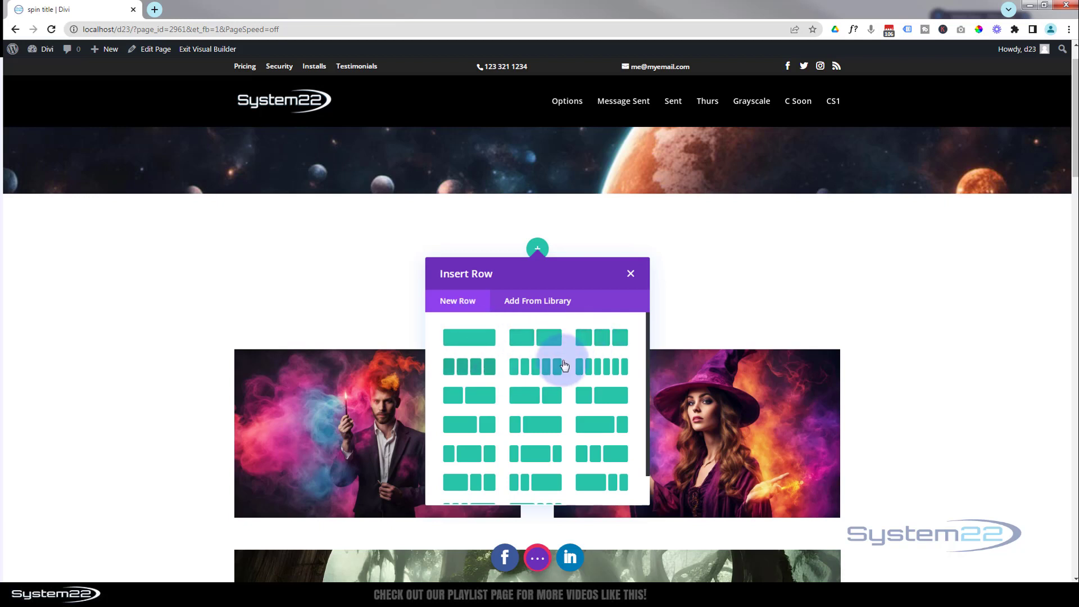
click(608, 339)
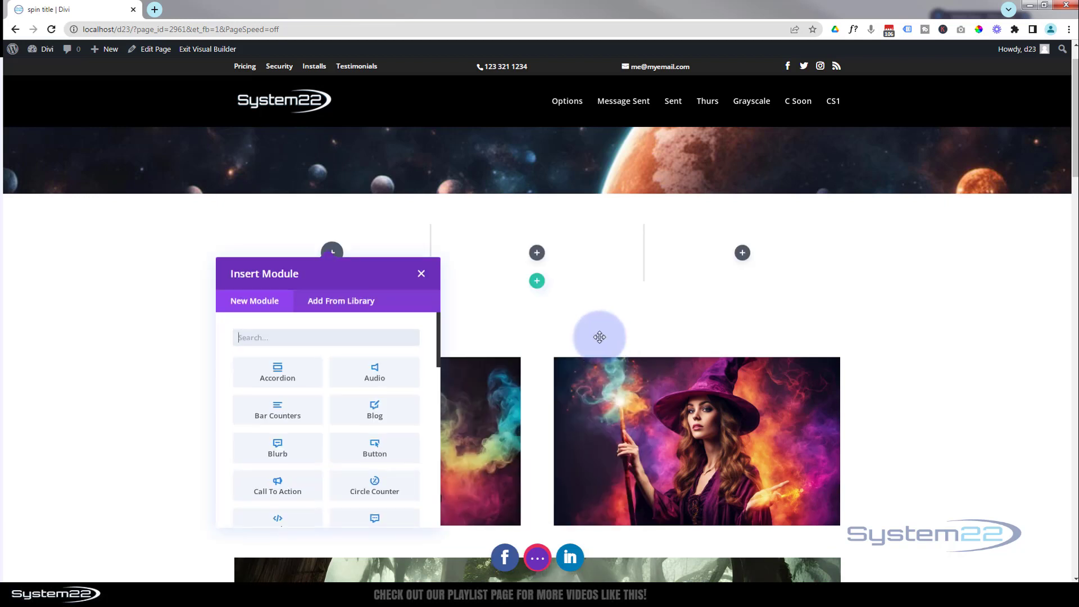
click(290, 486)
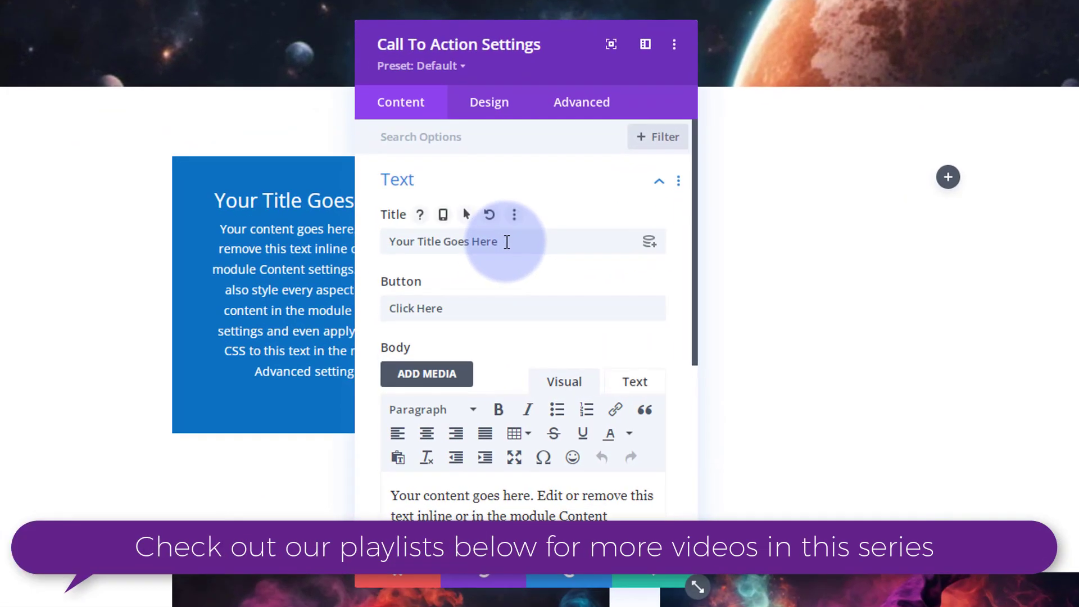
Examine the title, button and body text fields of the Call To Action, moving the settings window off the module.
drag(507, 242, 388, 242)
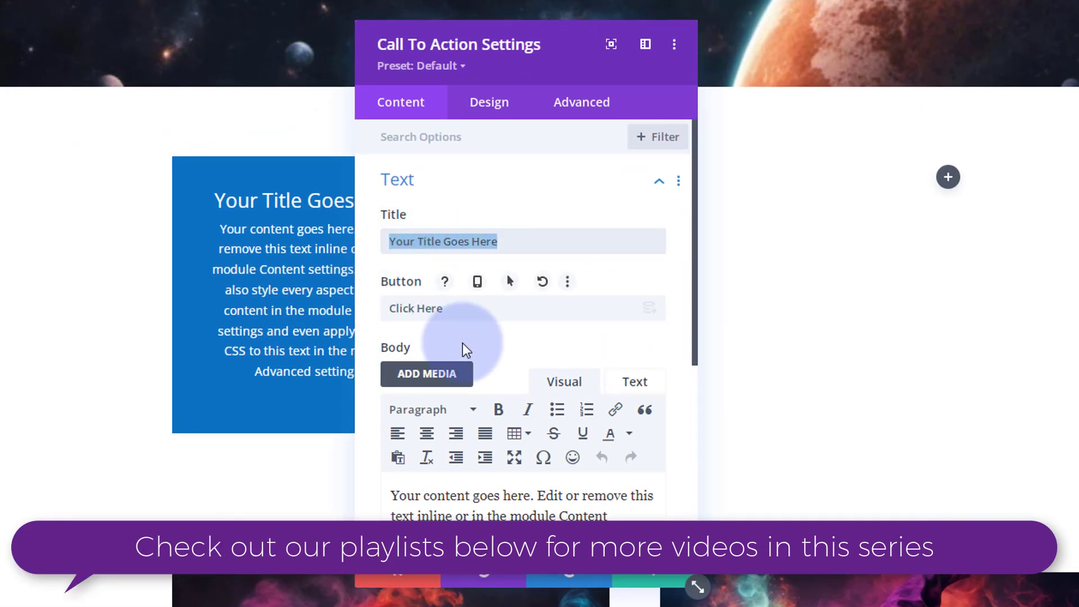
drag(451, 308, 388, 308)
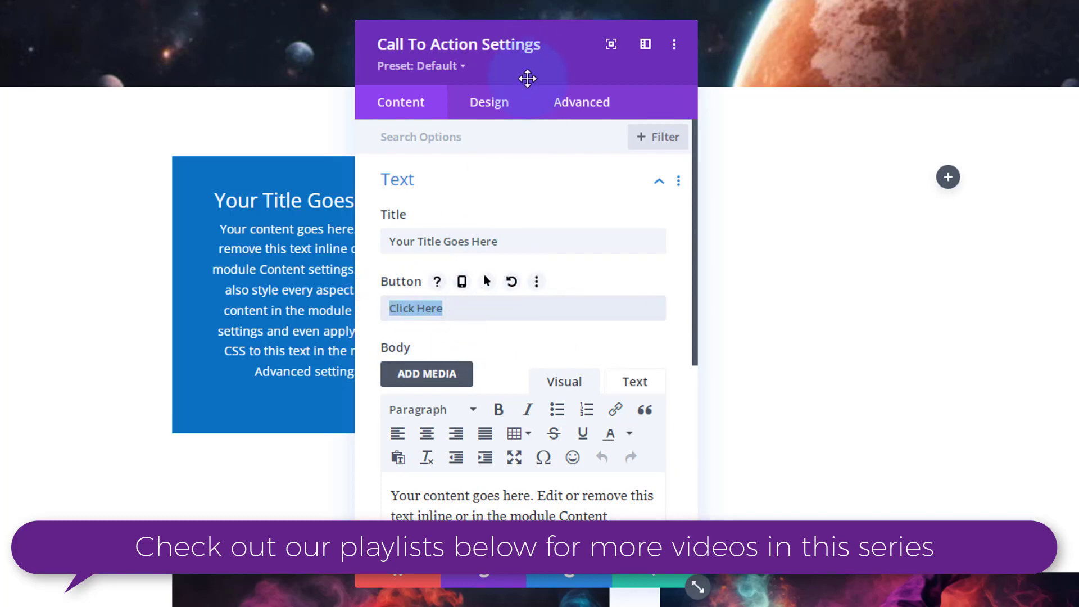
drag(566, 66, 707, 18)
scroll(669, 192, down, 3)
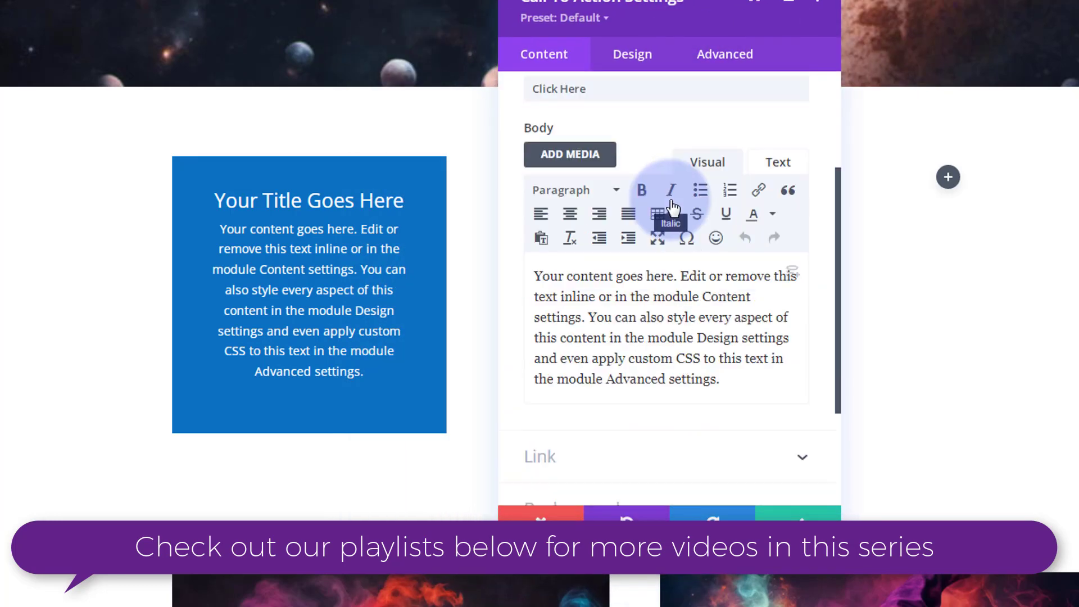
drag(725, 380, 521, 279)
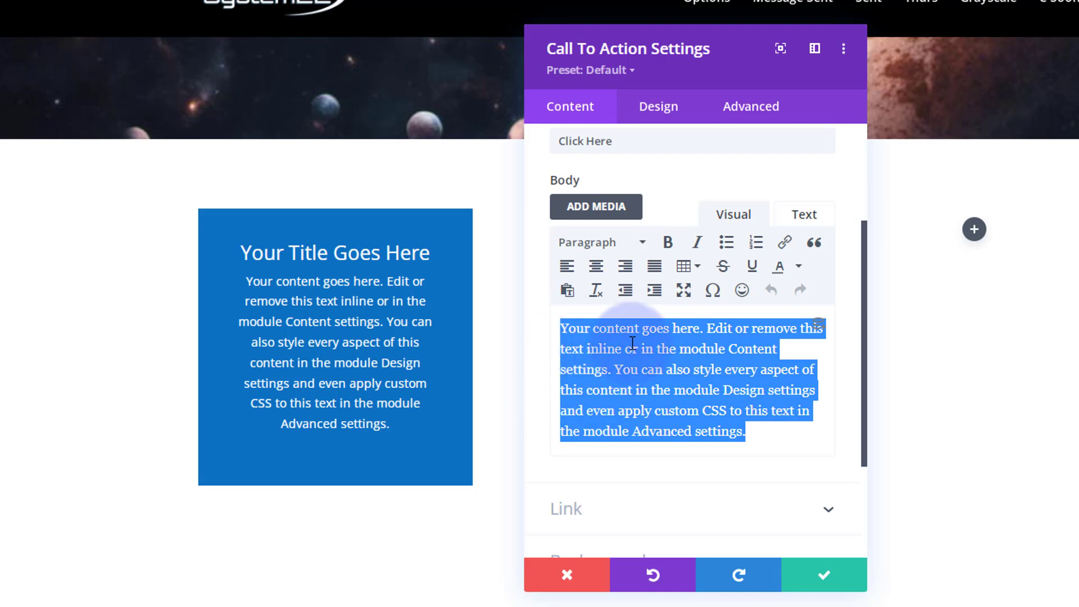
scroll(650, 388, down, 2)
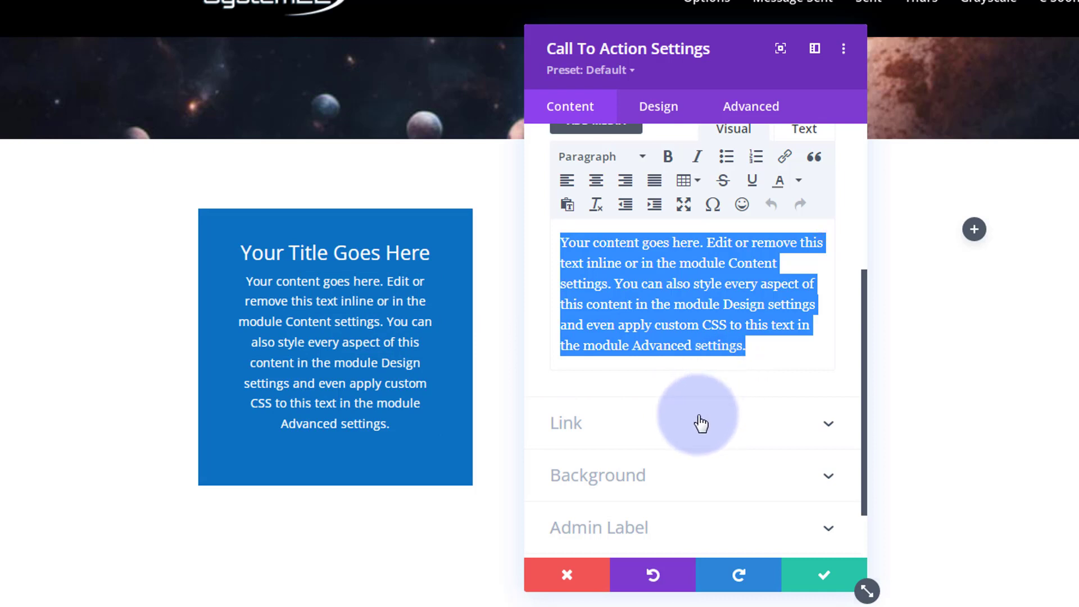
Try # as the Button Link URL of the Call To Action and clear it again.
click(665, 429)
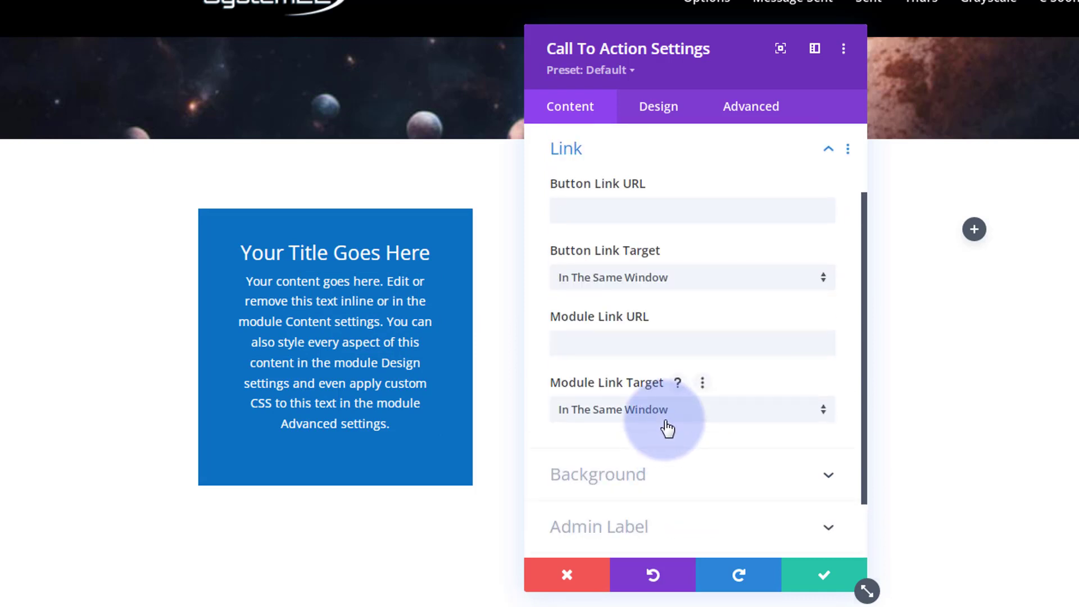
click(583, 210)
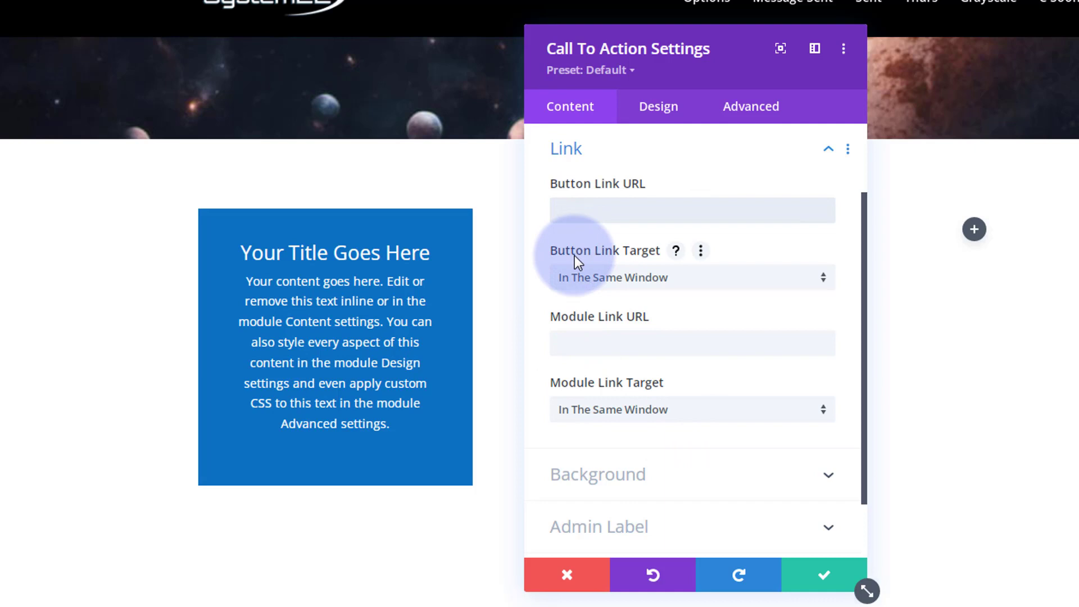
text(#)
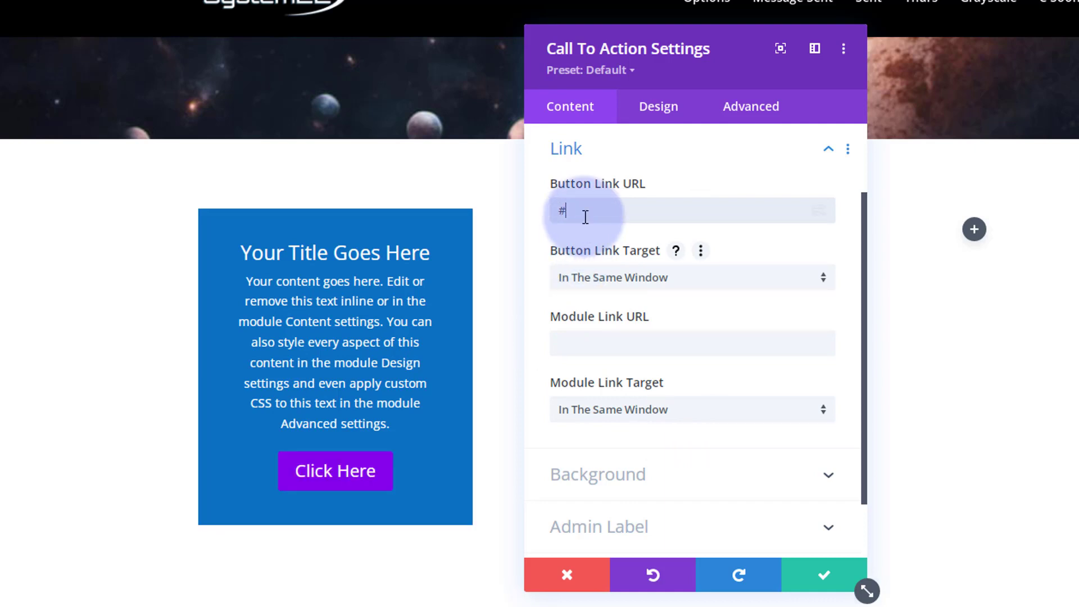
double_click(559, 209)
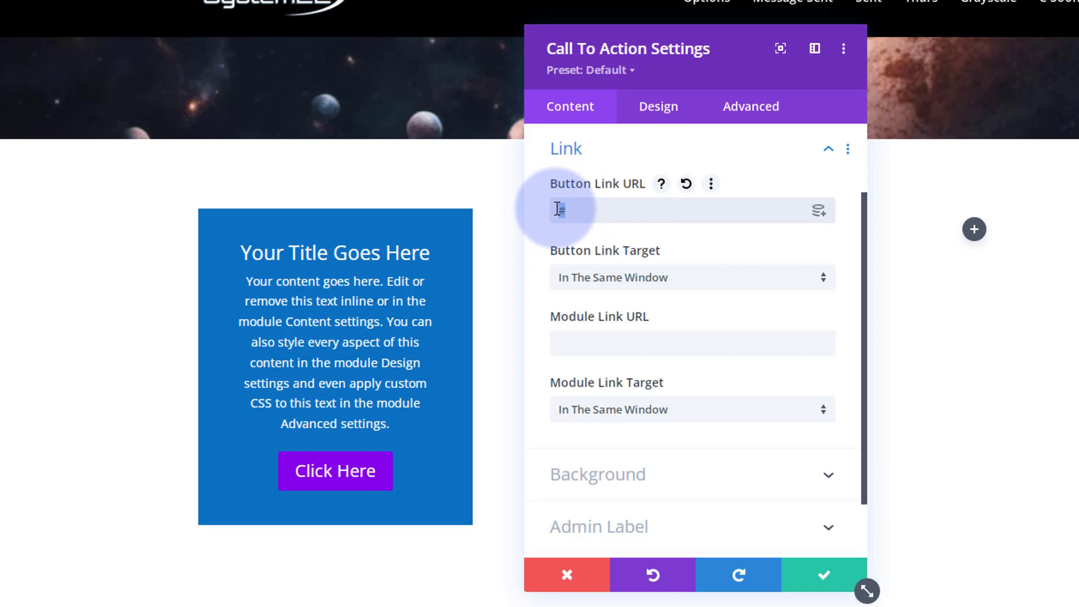
key(BackSpace)
Examine the Module Link URL field and the available Module Link Target options.
click(579, 348)
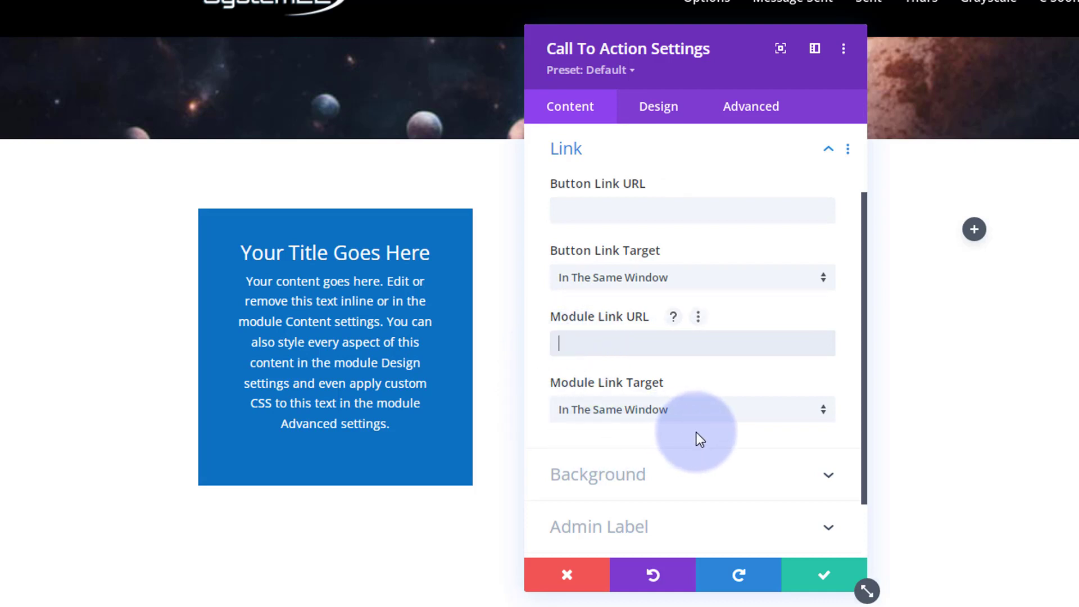
click(676, 421)
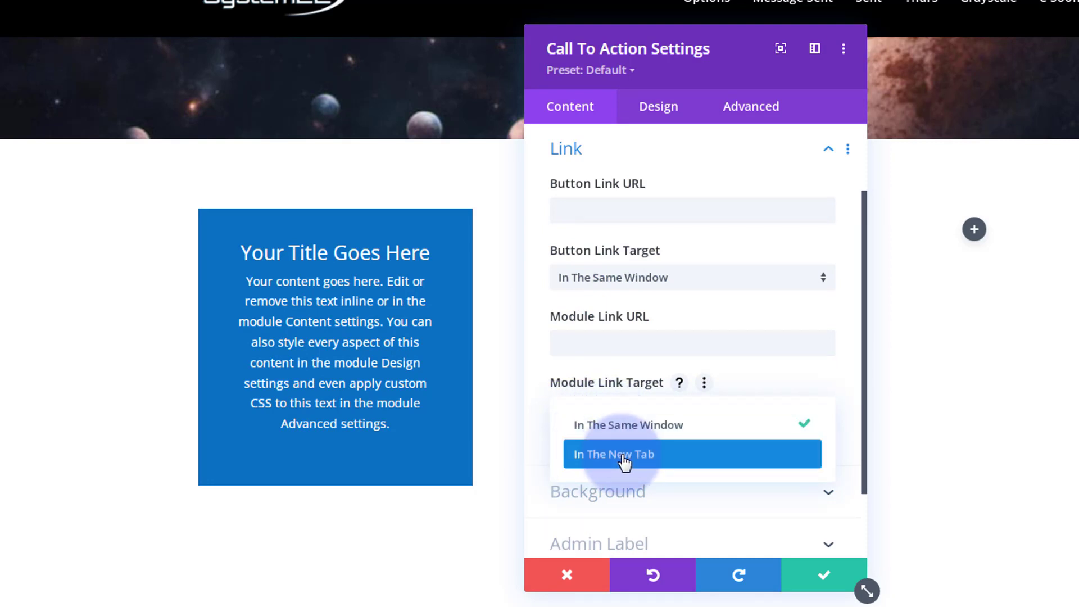
click(535, 443)
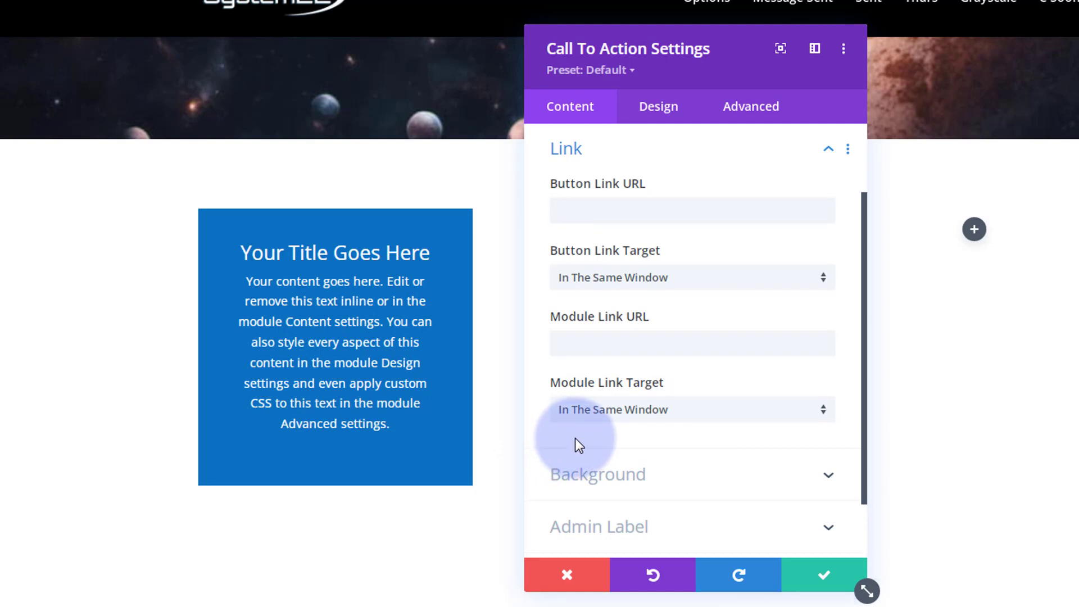
Set the Call To Action's background color to black and save the module settings.
click(616, 474)
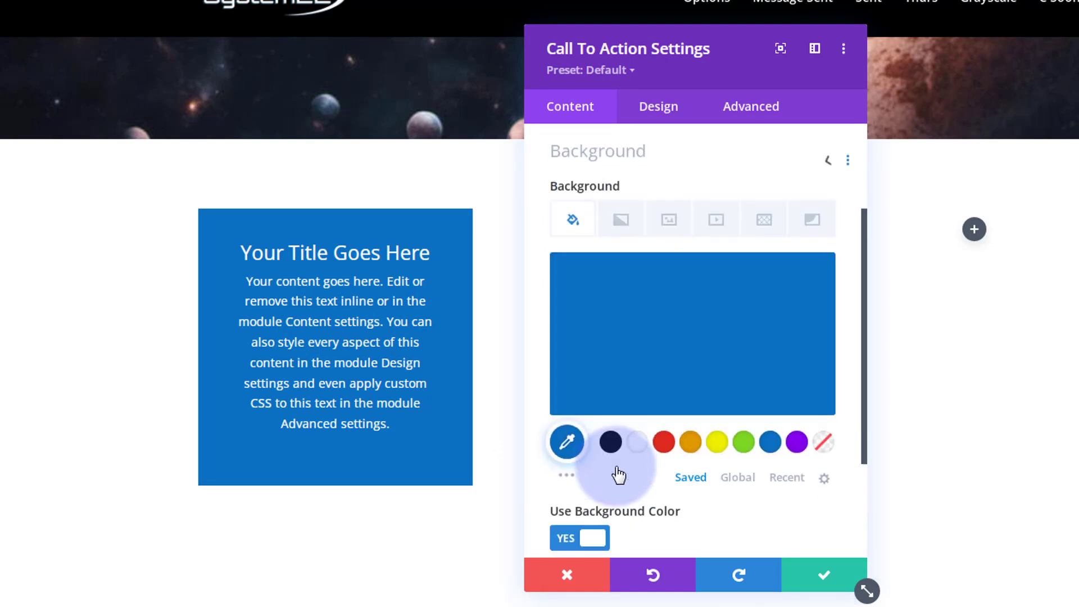
click(598, 348)
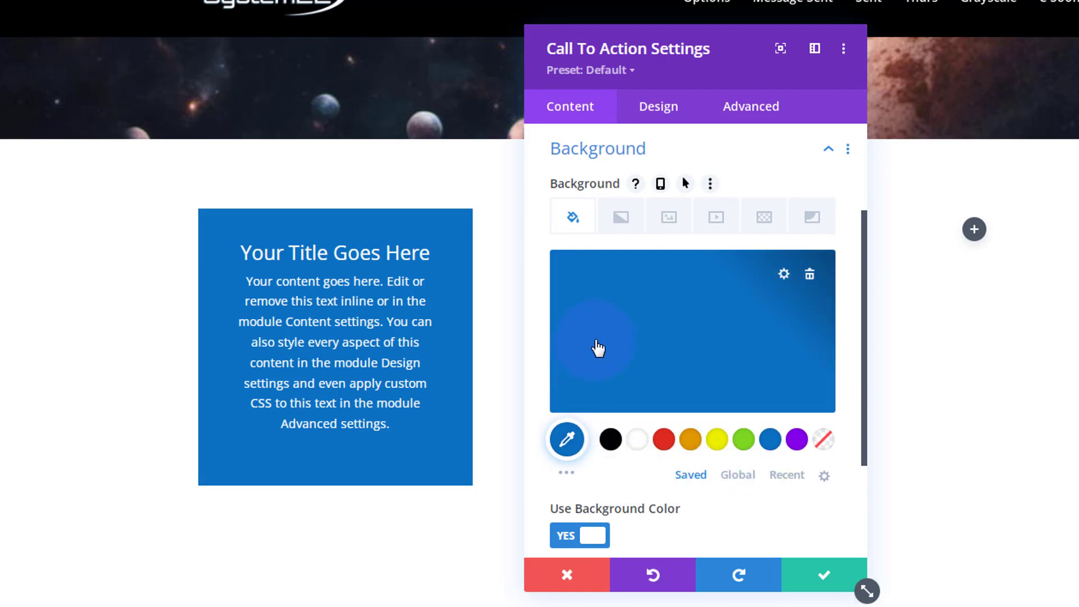
click(611, 439)
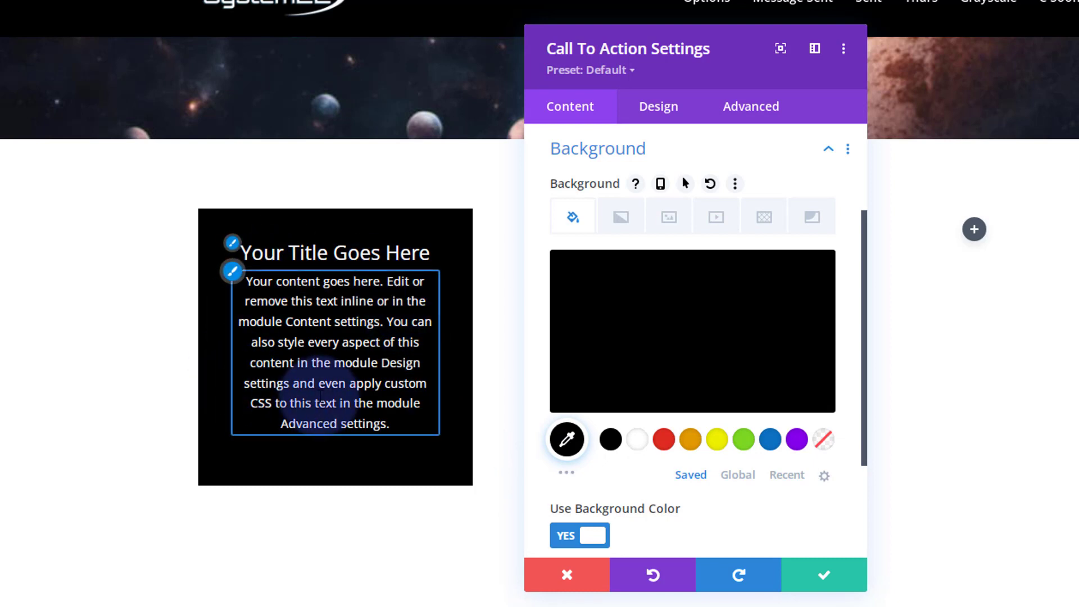
click(837, 586)
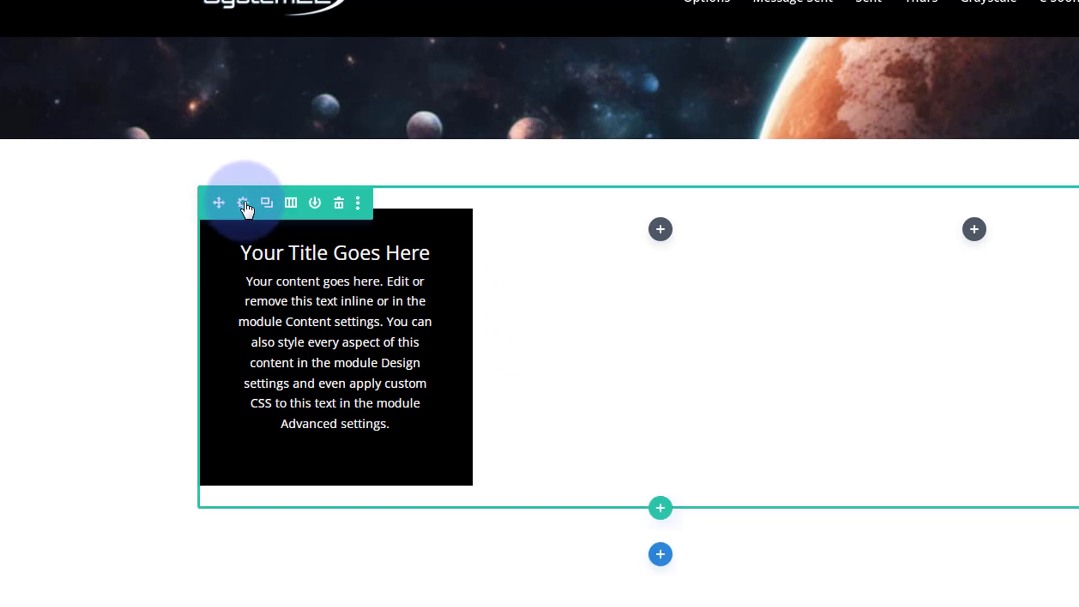
Give the row's first column the fiery orange-and-blue artwork 7ojGI5qCiK3g8LQqCT16-4-mwdpc_2x.jpg as background image and save the column settings.
click(243, 204)
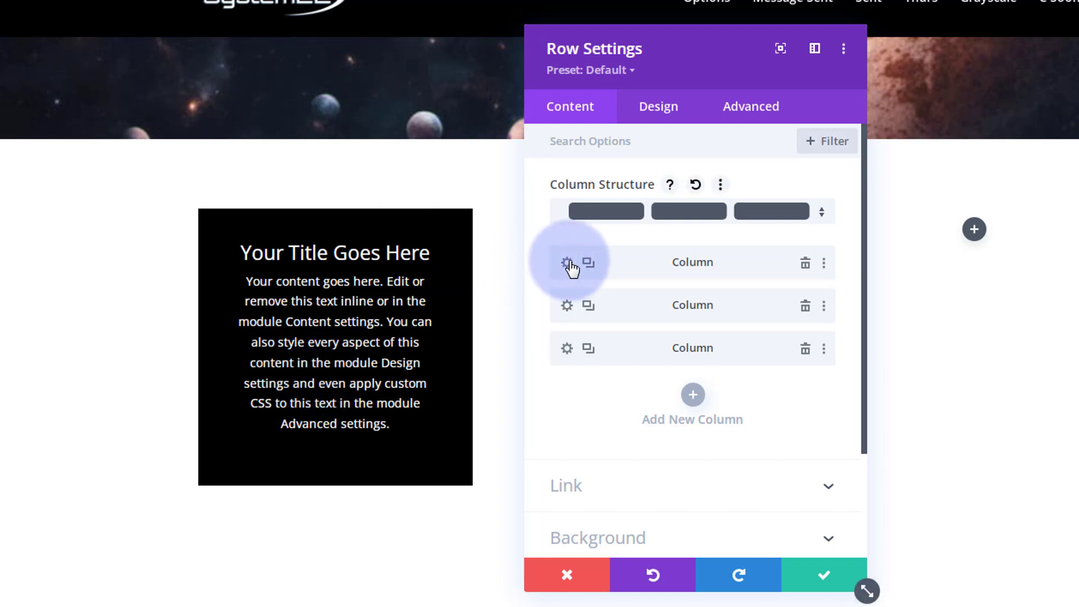
click(569, 263)
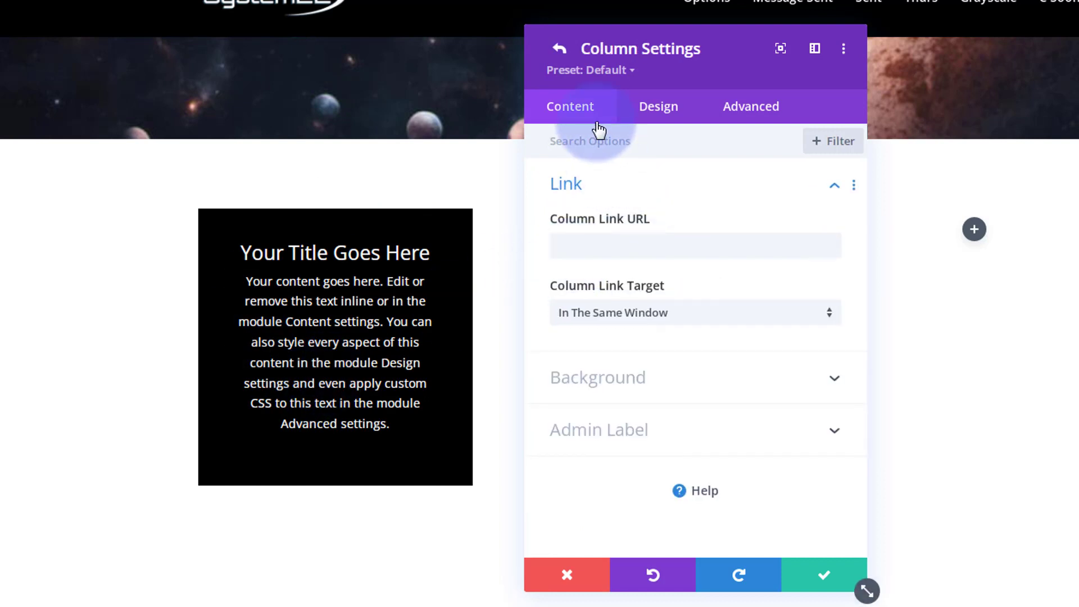
click(635, 386)
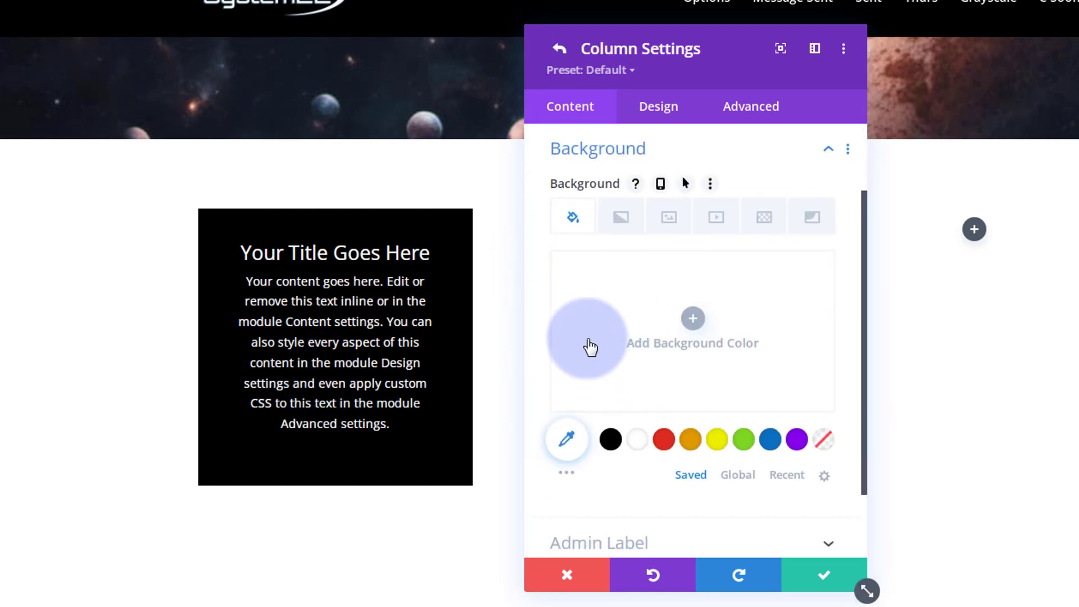
click(675, 218)
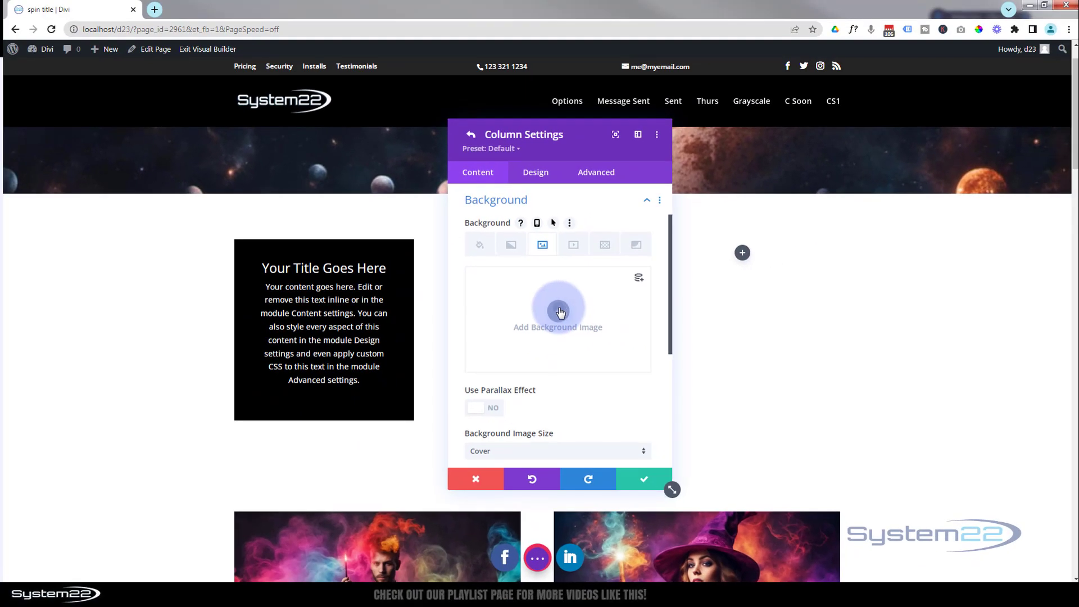
click(690, 324)
click(502, 332)
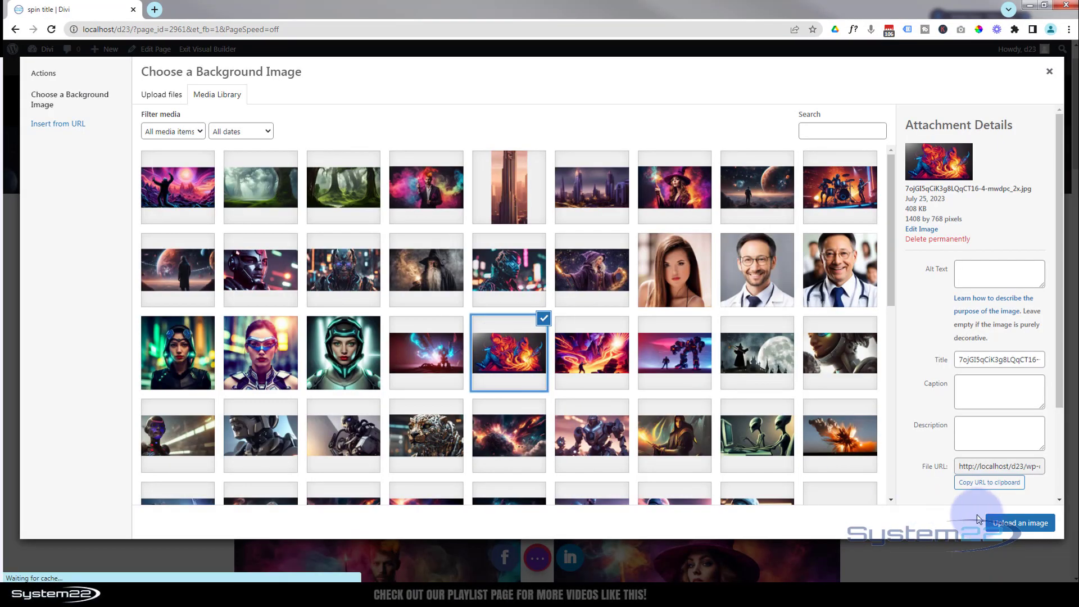
click(1013, 531)
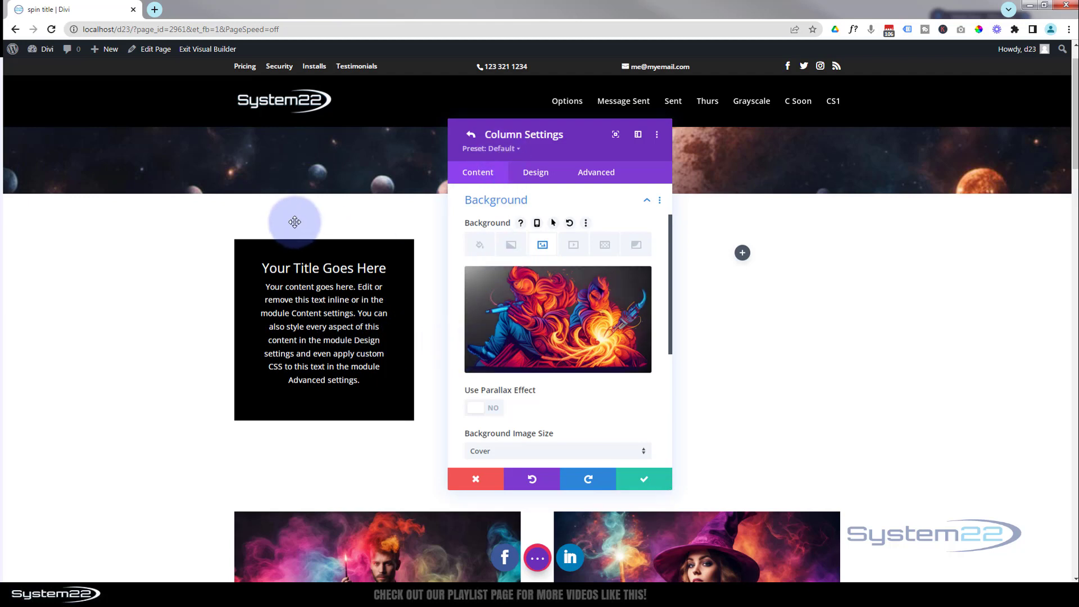
click(645, 478)
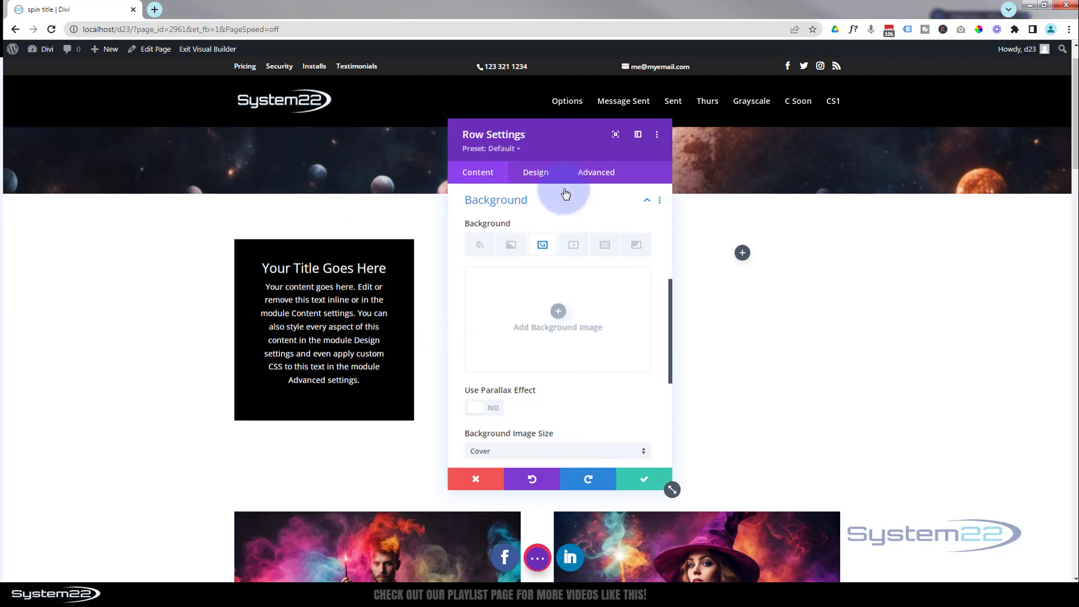
Give the row's second column the background image 7ojGI5qCiK3g8LQqCT16-3-h0be8_2x.jpg and save the column settings.
scroll(518, 283, up, 5)
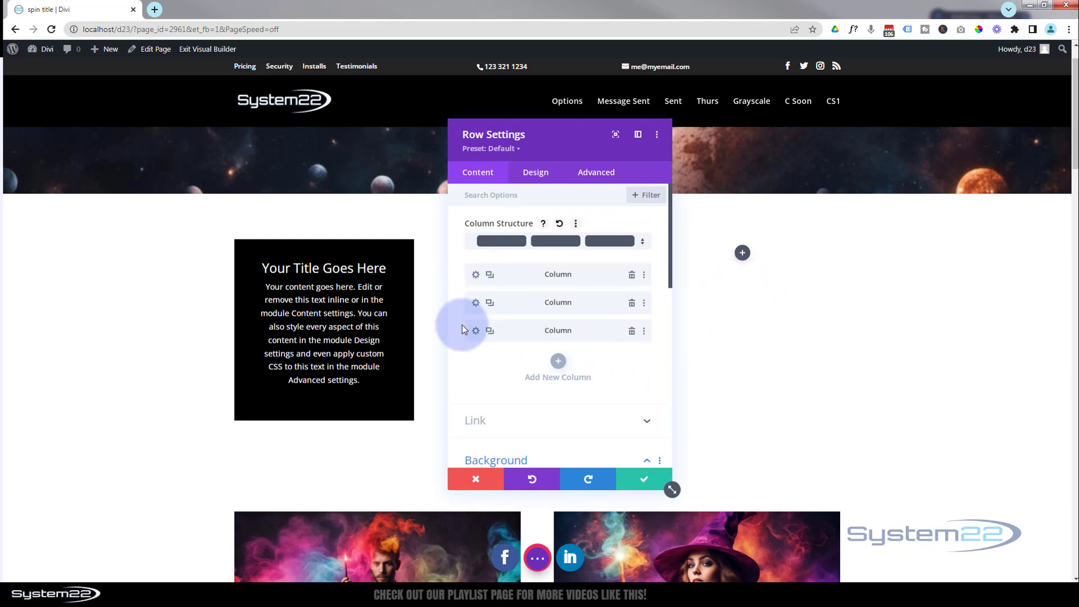
click(476, 305)
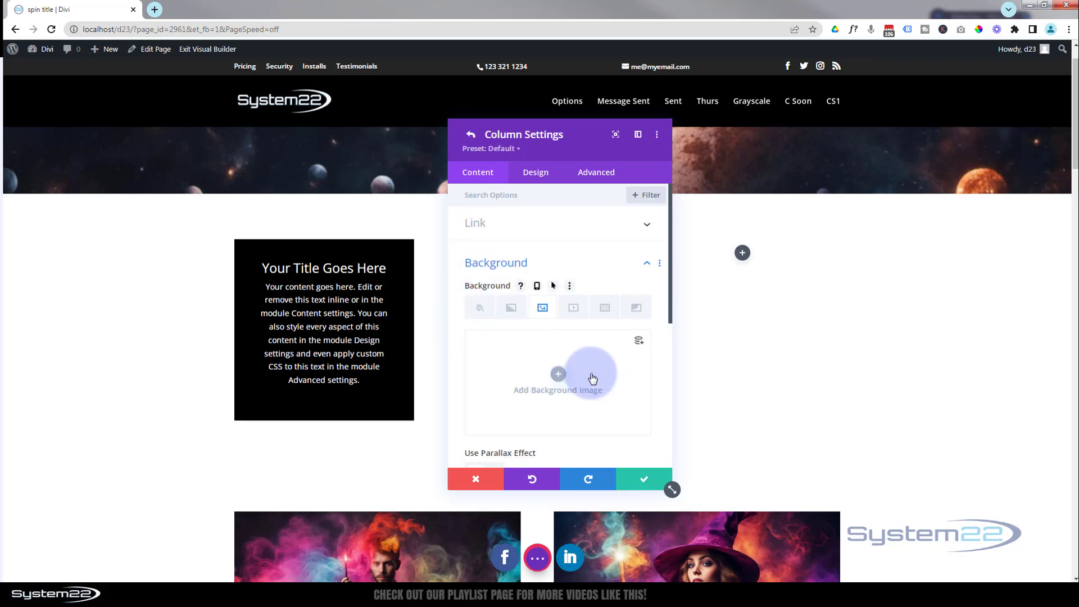
click(559, 374)
click(177, 188)
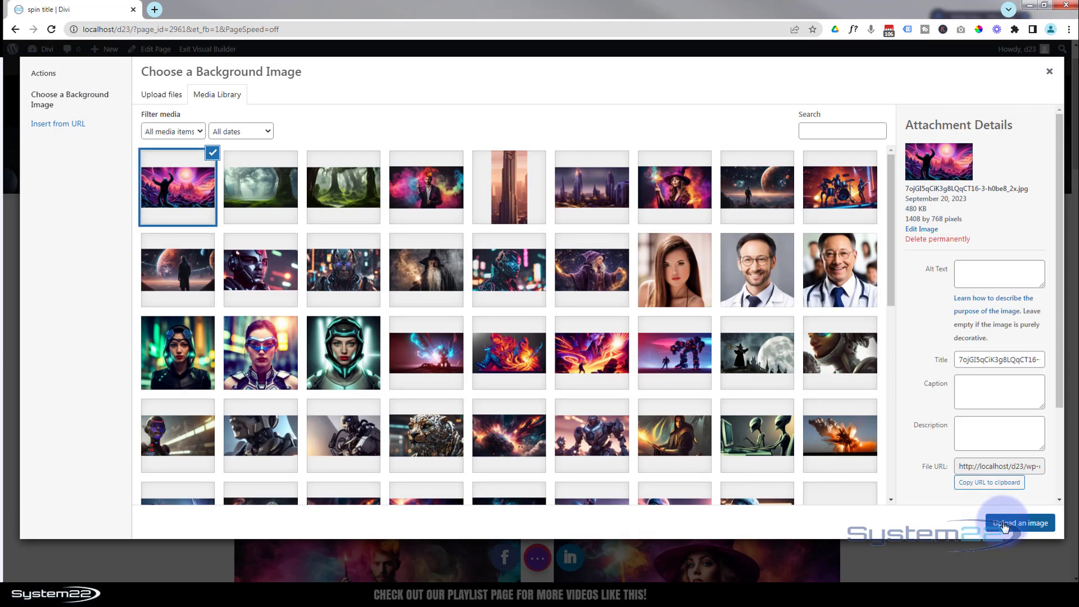
click(1005, 527)
drag(469, 145, 162, 146)
drag(255, 161, 555, 161)
click(631, 482)
Give the row's third column the glowing orange-and-purple lava artwork as background image and save the column and row settings.
click(468, 327)
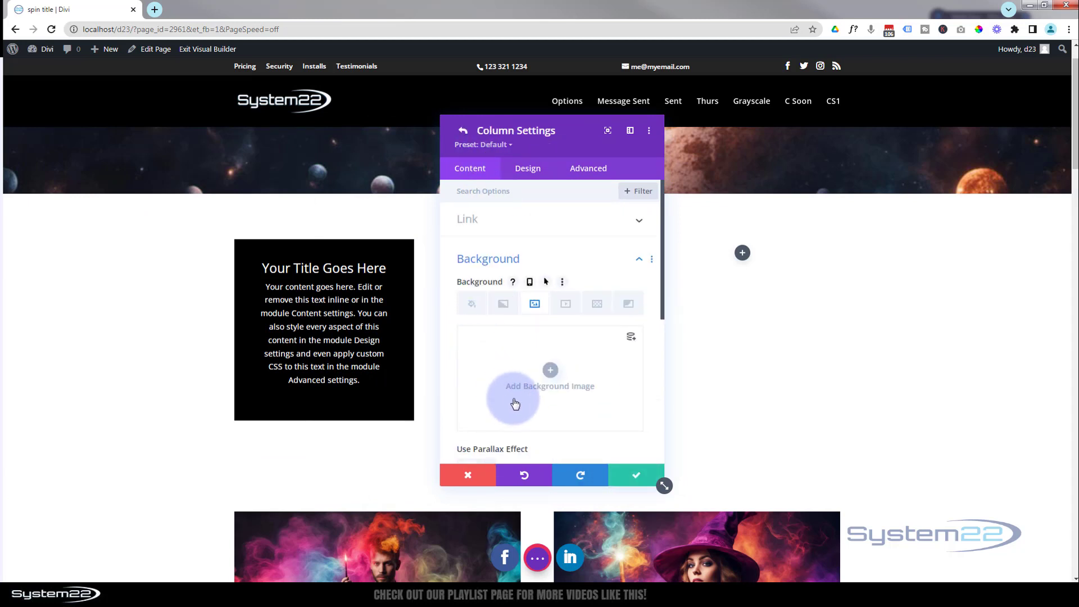
click(551, 380)
click(557, 375)
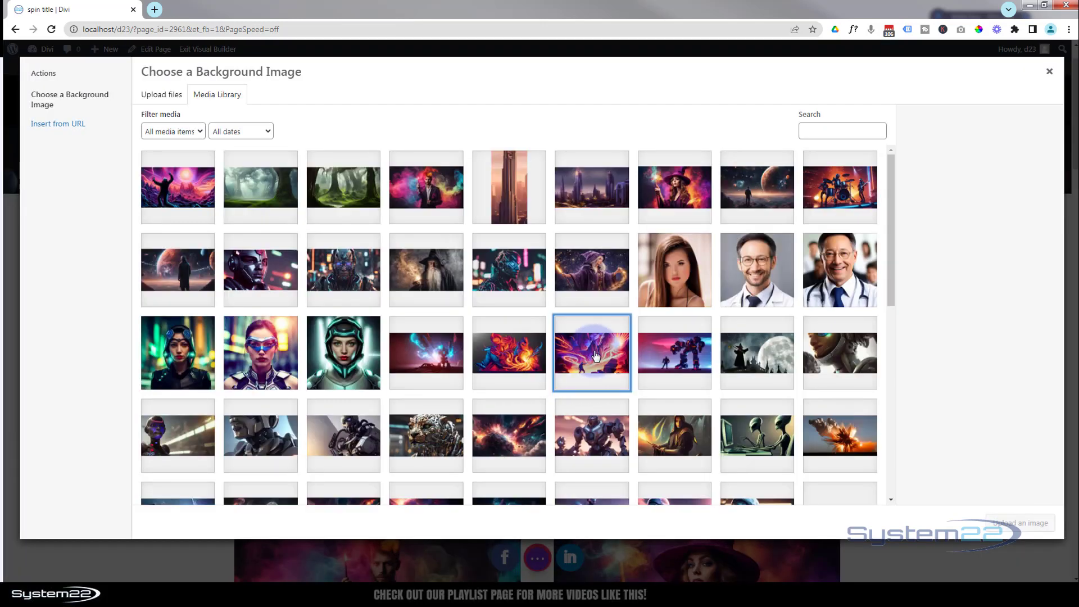
click(1021, 523)
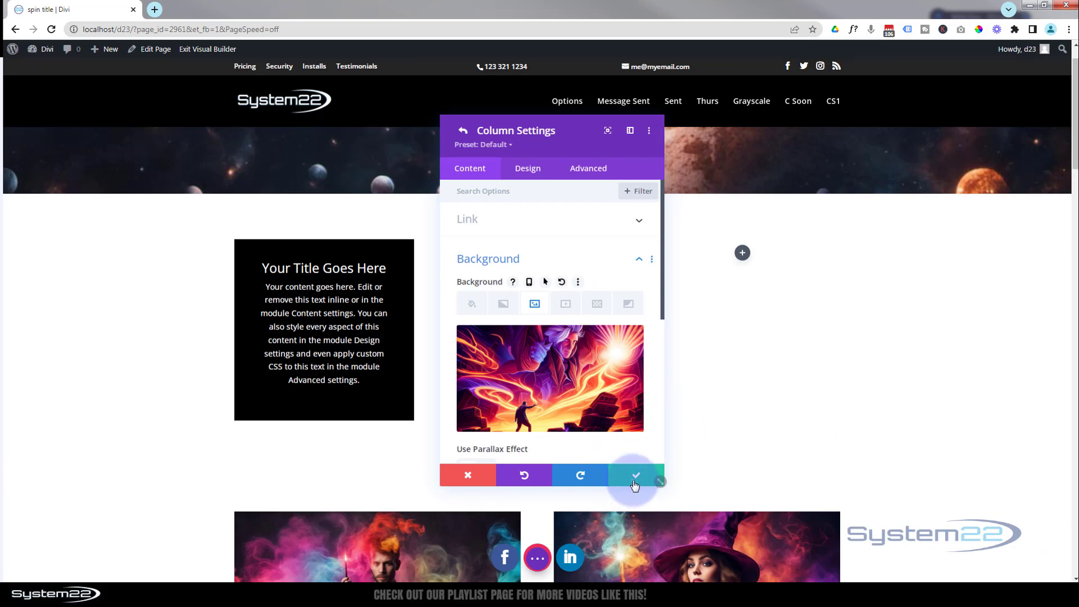
click(635, 478)
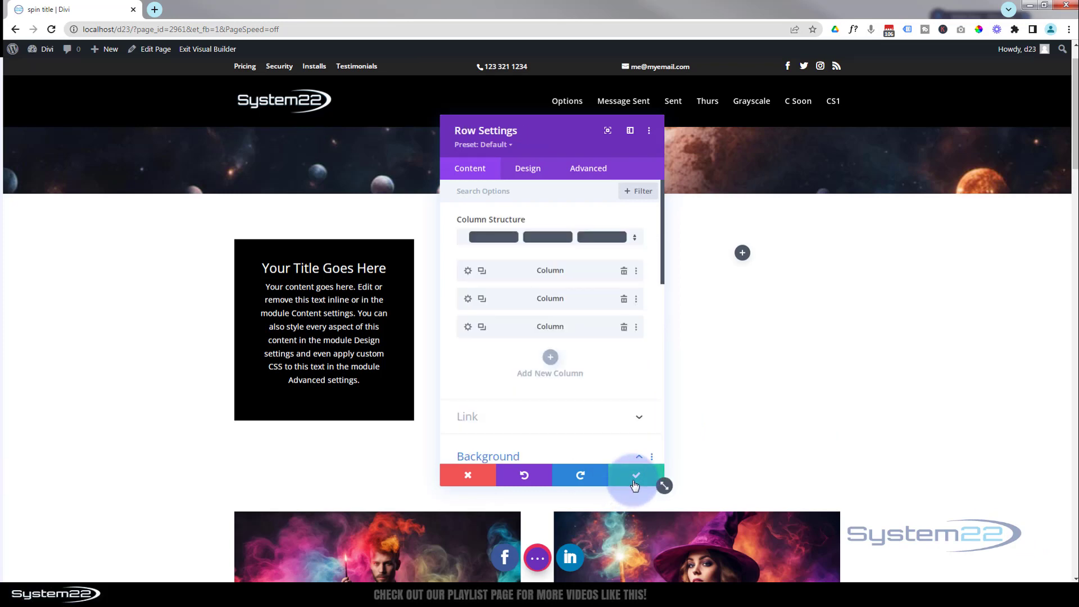
click(635, 478)
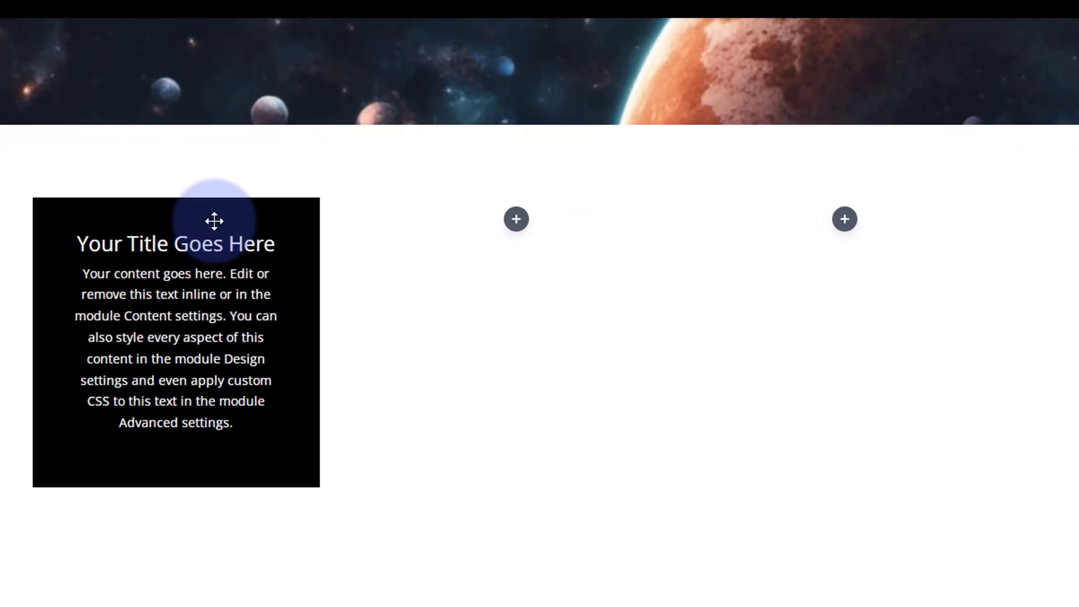
Set the Call To Action module's filter opacity to 0% for the normal state and 100% for the hover state.
mouse_move(167, 256)
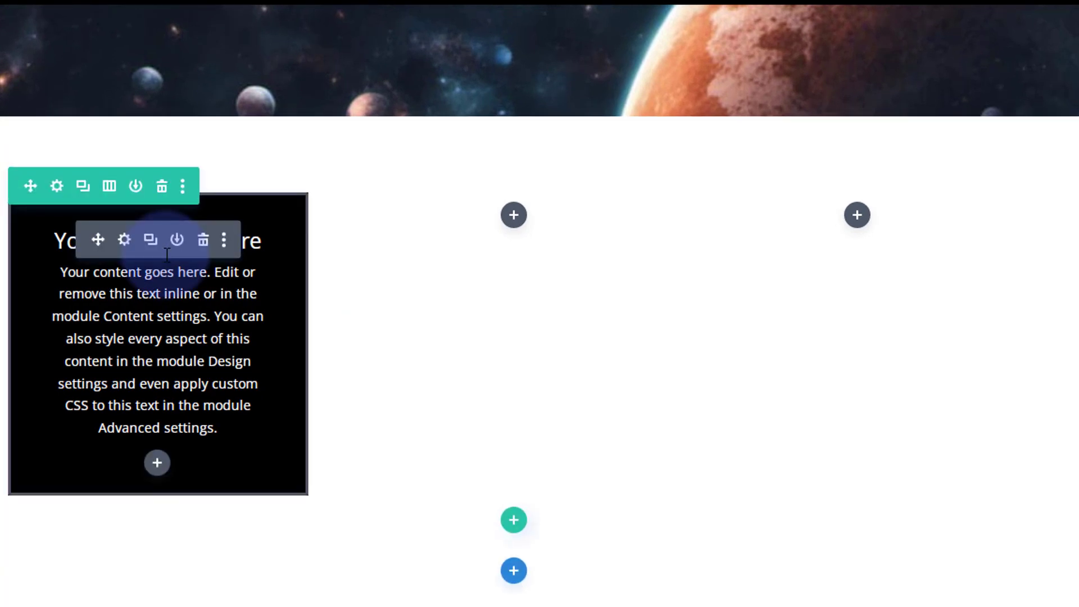
click(124, 240)
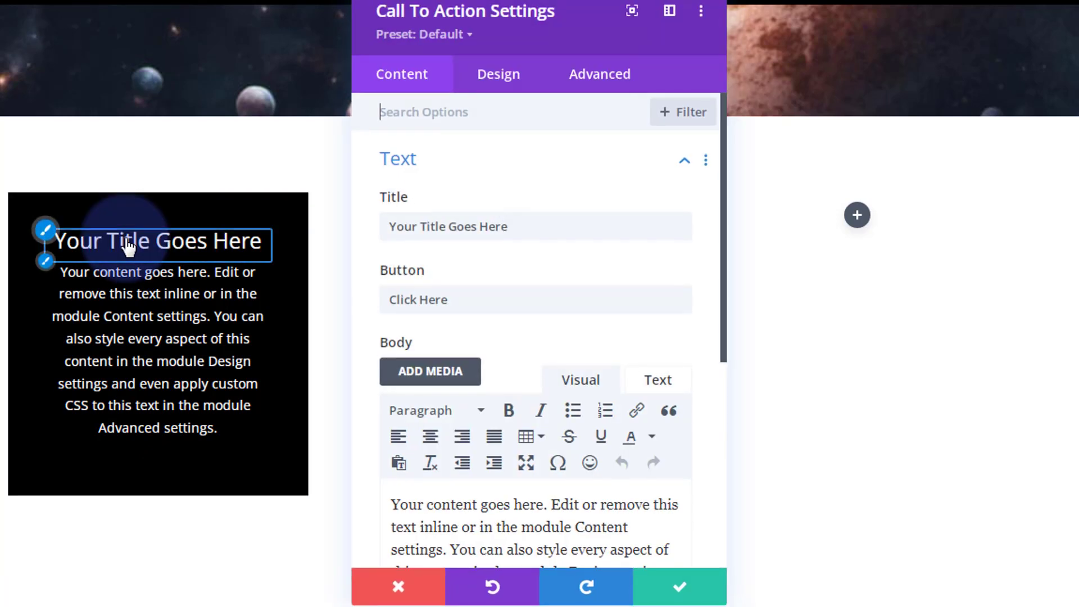
click(506, 75)
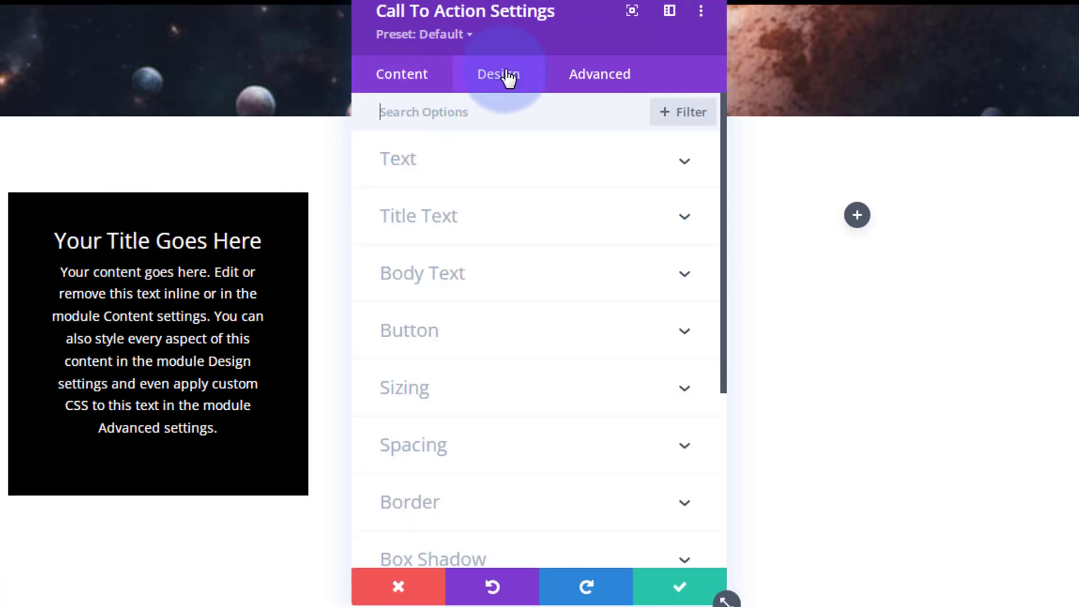
scroll(576, 250, down, 4)
scroll(579, 252, down, 1)
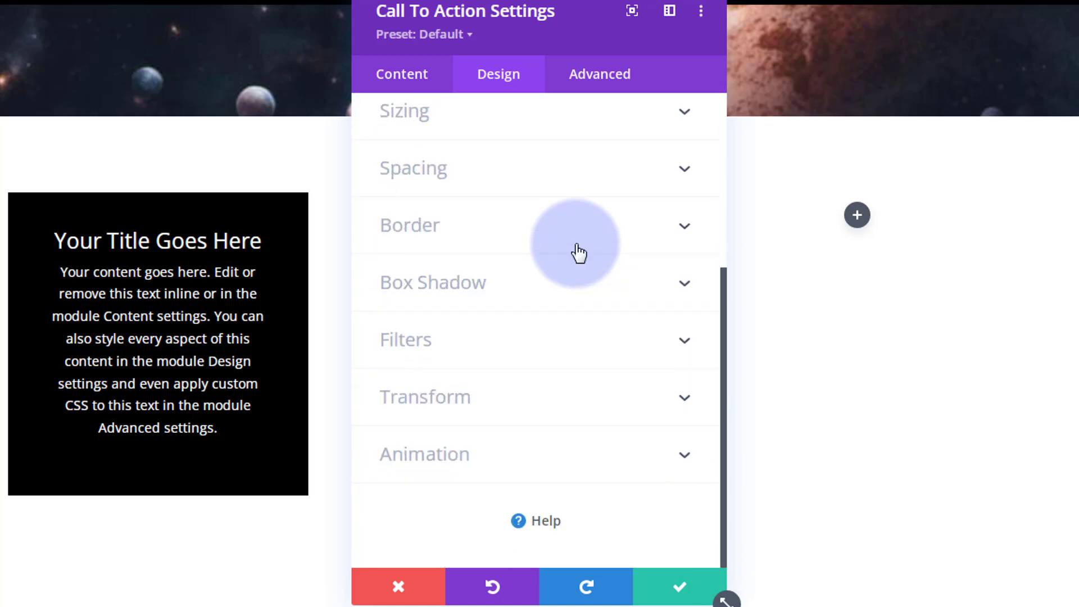
click(522, 350)
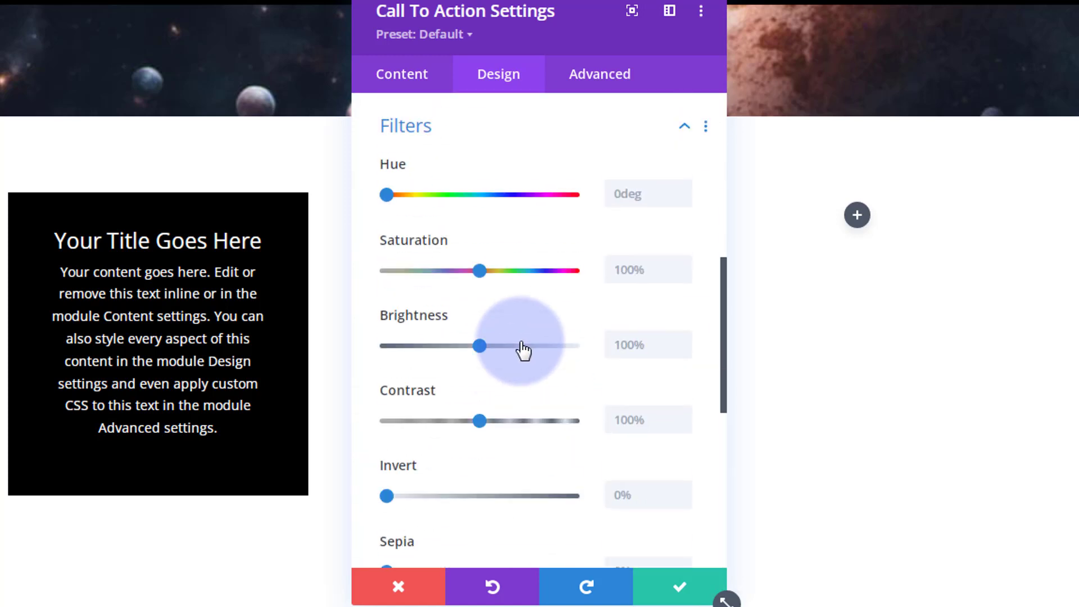
scroll(522, 209, down, 3)
scroll(521, 201, down, 2)
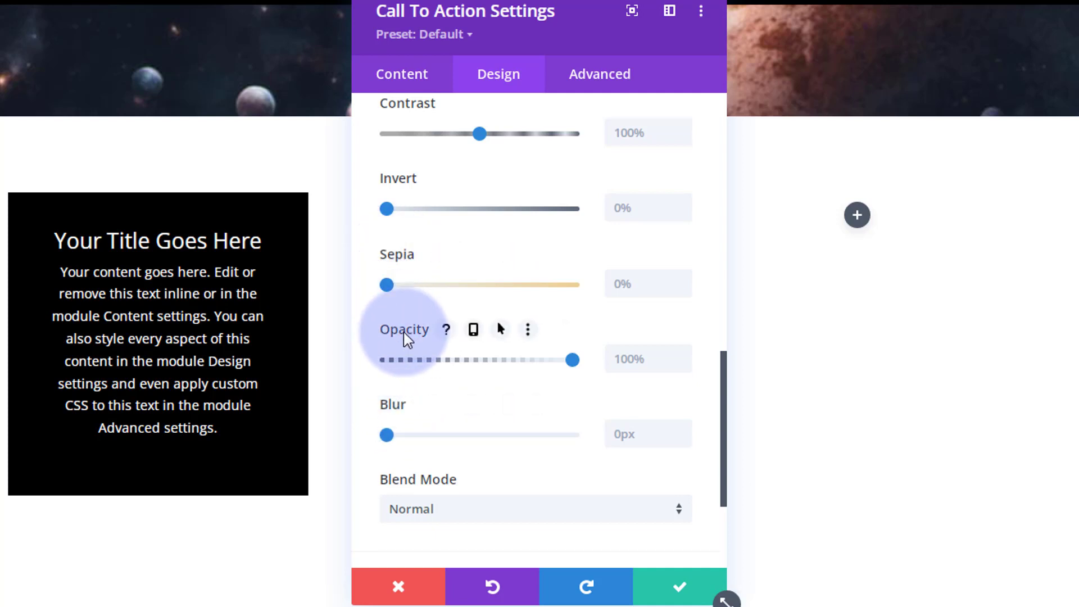
click(502, 330)
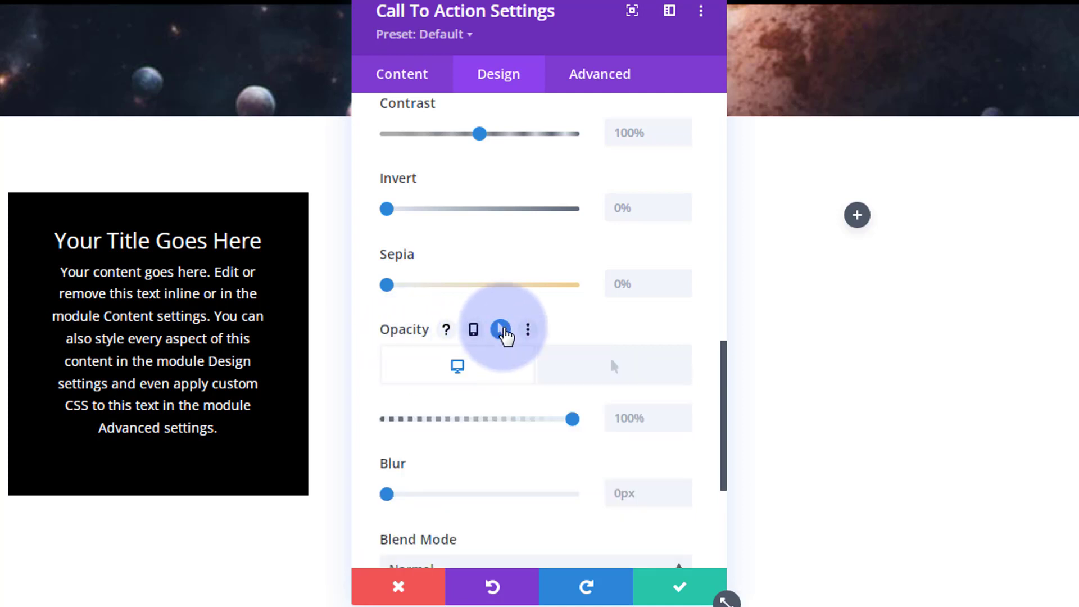
click(473, 369)
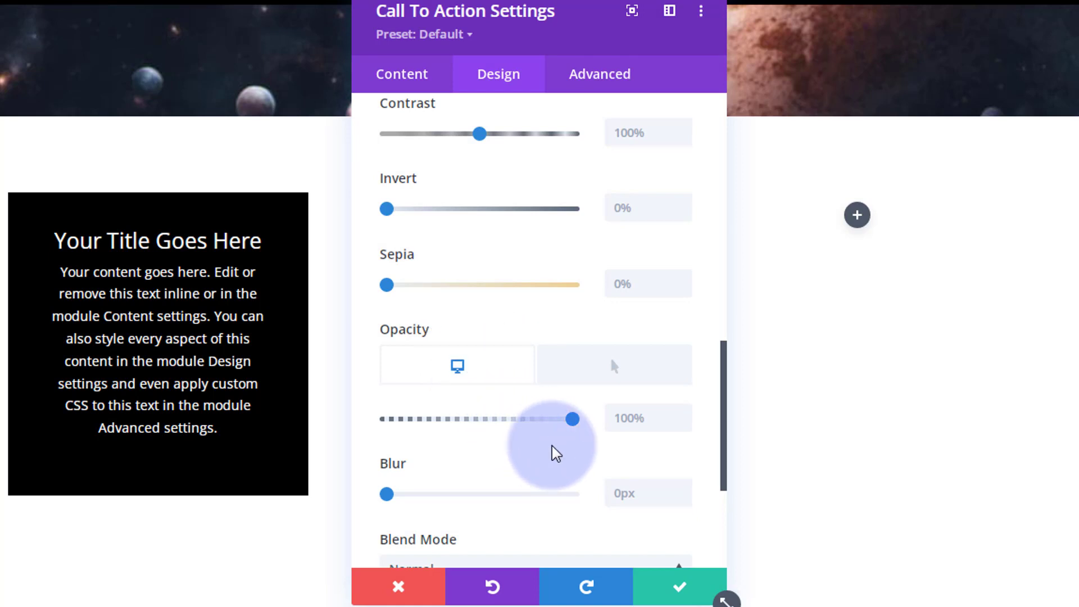
drag(573, 423, 366, 429)
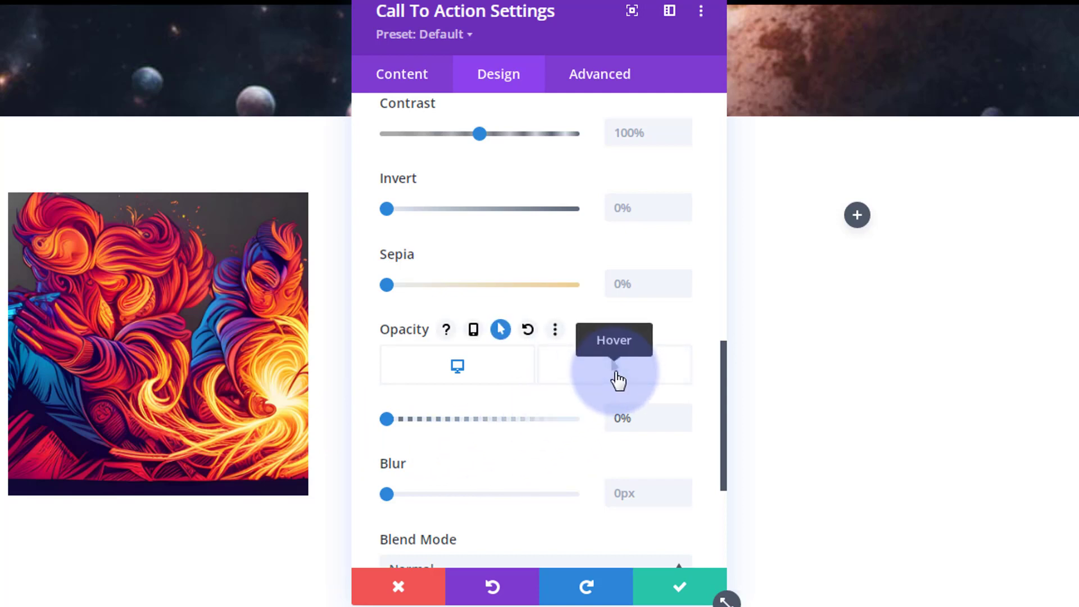
click(617, 378)
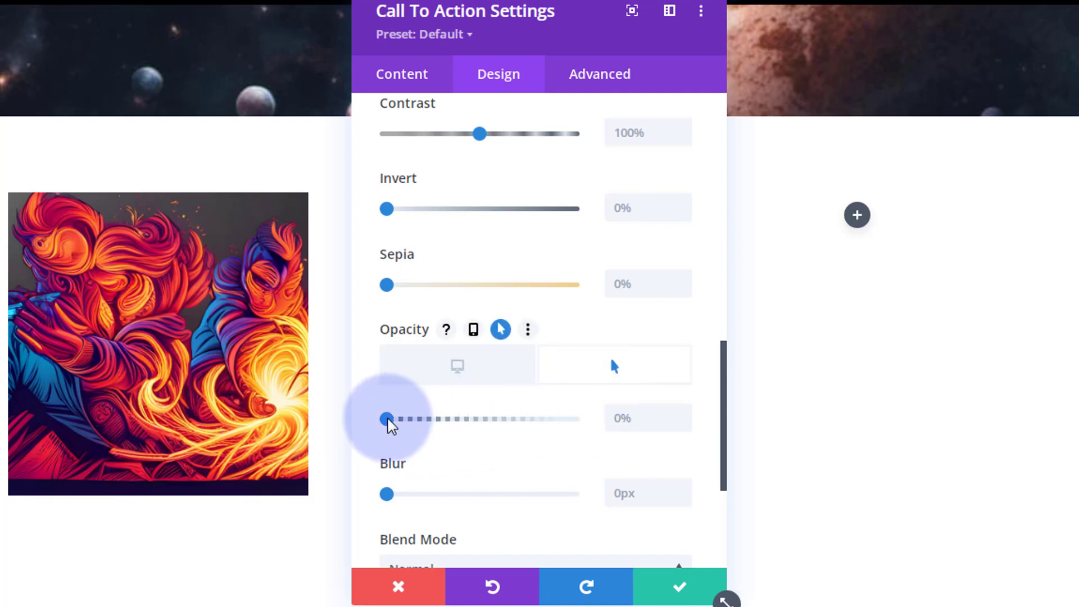
drag(387, 419, 585, 420)
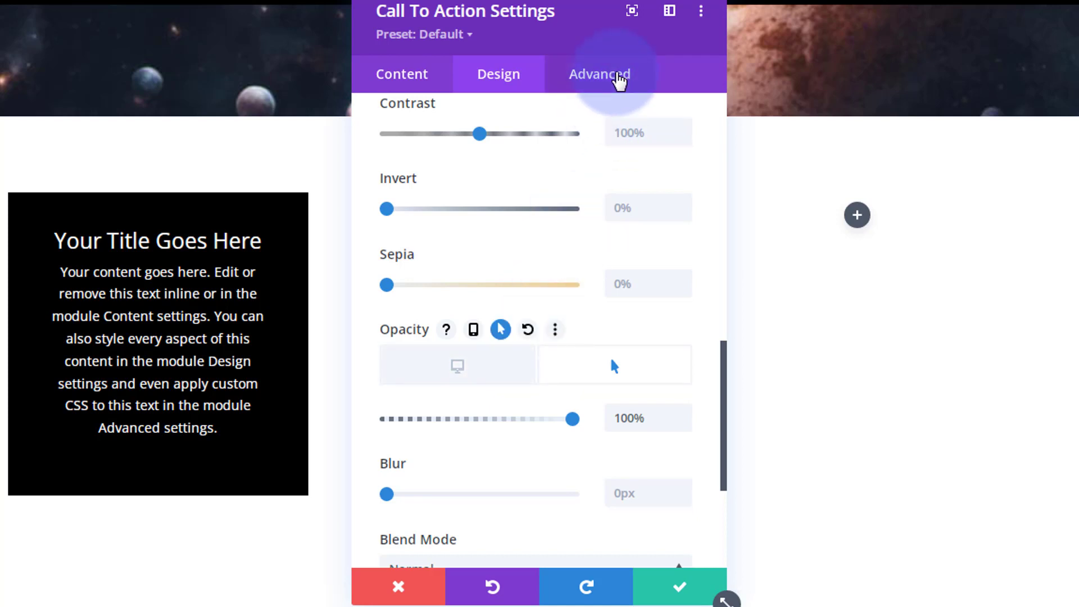
Set the Call To Action's transition duration to 700ms and its transition speed curve to Ease-In-Out.
click(618, 82)
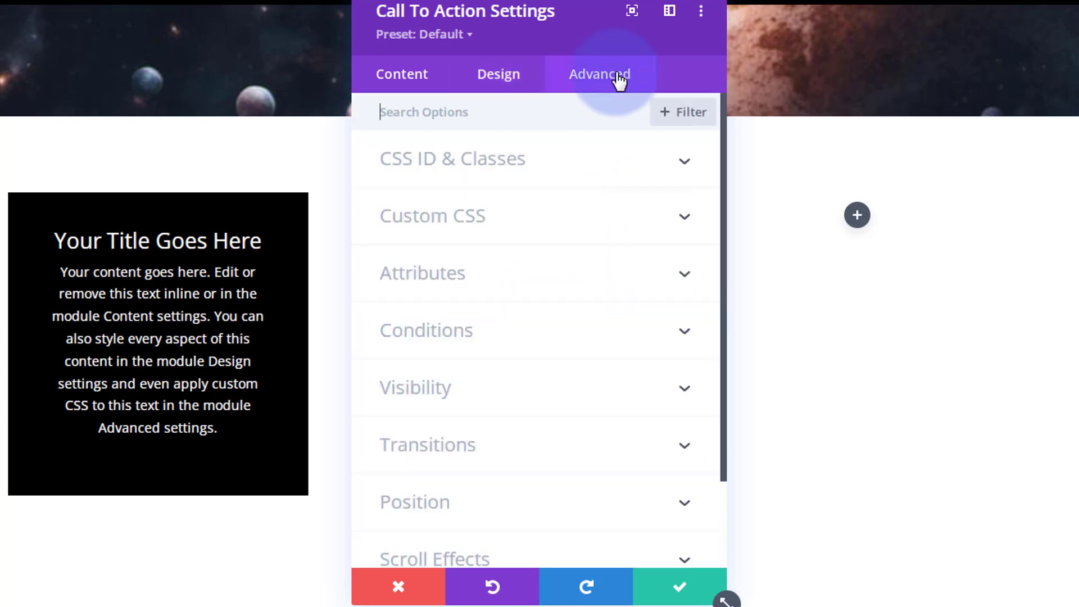
click(608, 444)
click(619, 186)
click(647, 162)
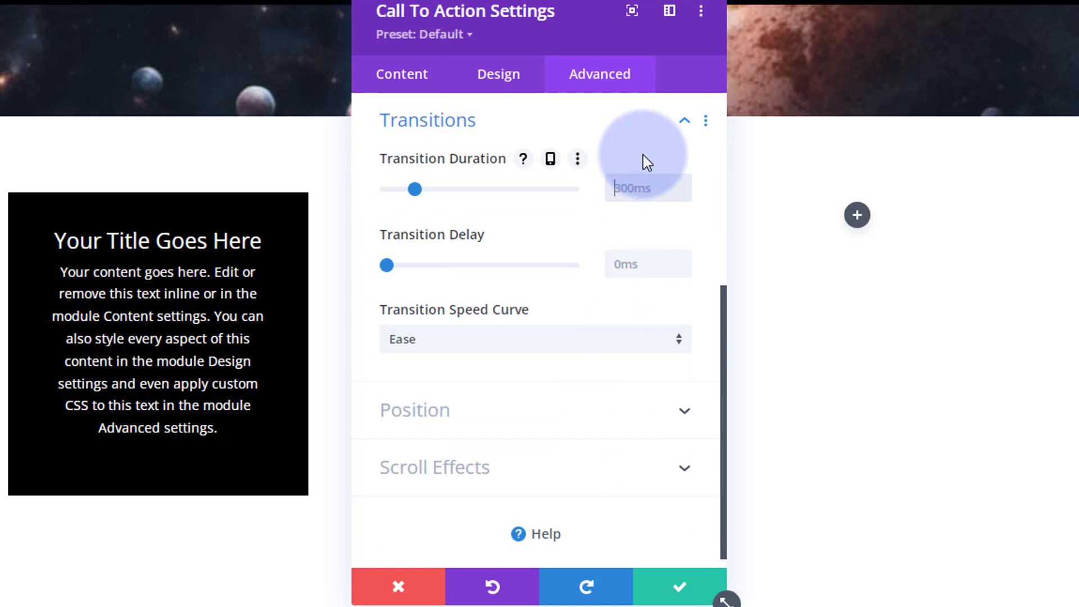
text(700ms)
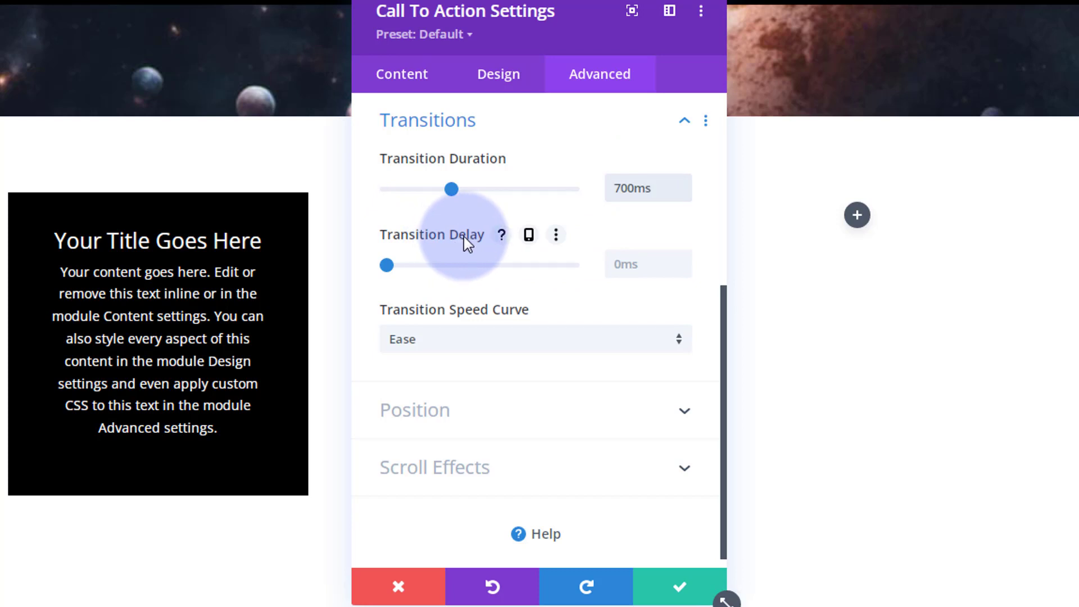
click(480, 341)
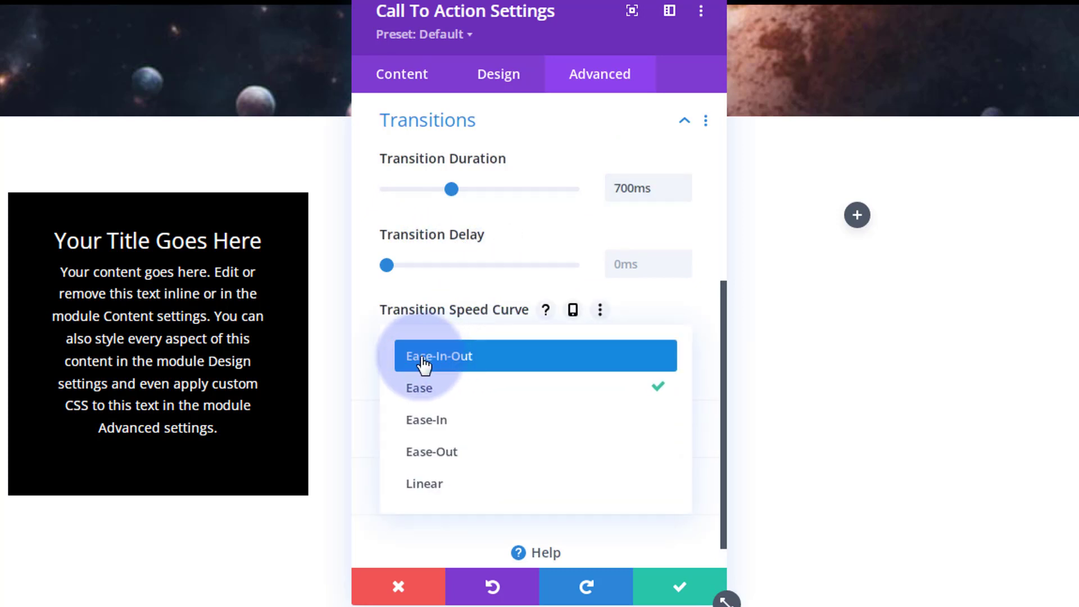
click(456, 358)
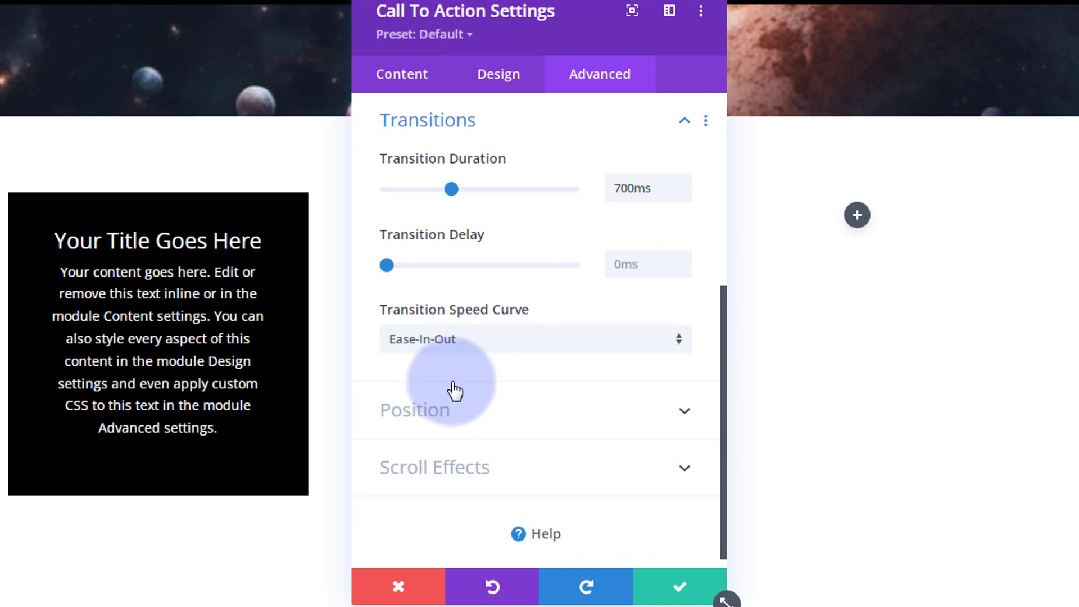
Make the Call To Action's black background semi-transparent at rgba(0,0,0,0.75) and save the module settings.
click(407, 77)
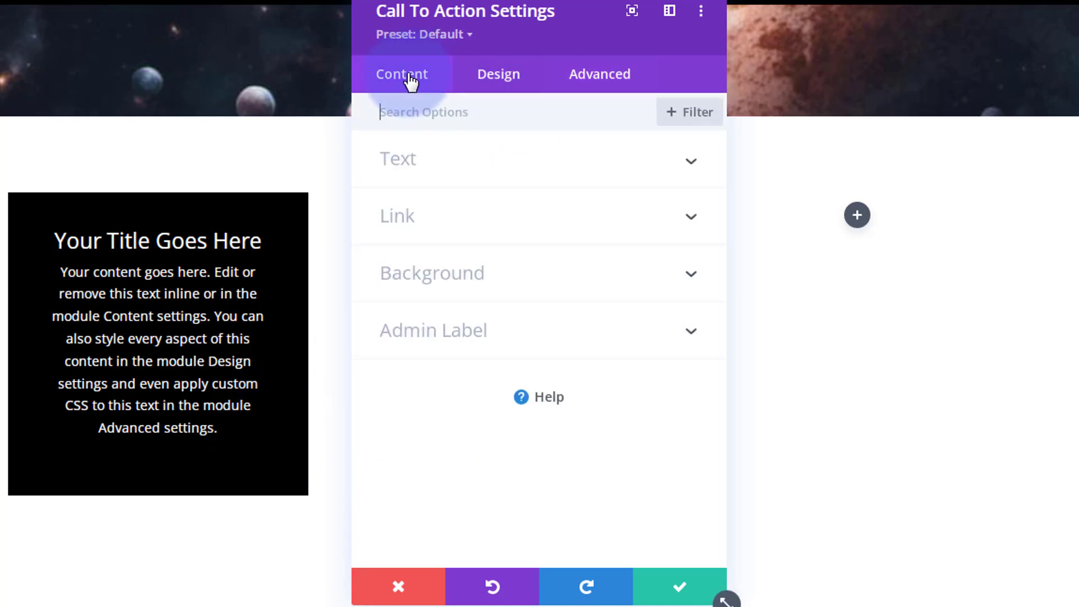
click(551, 276)
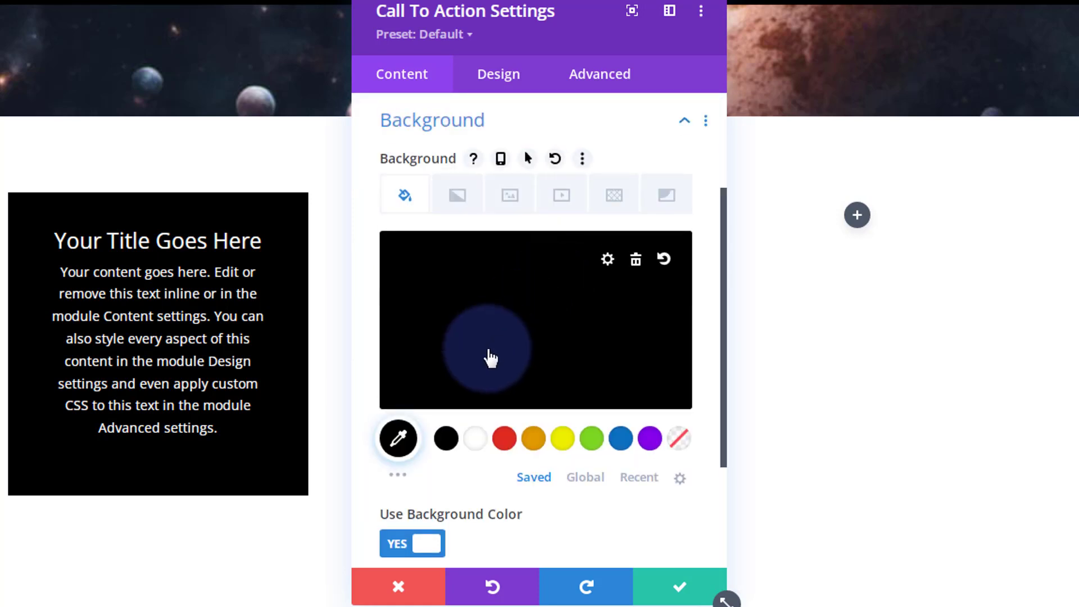
click(495, 340)
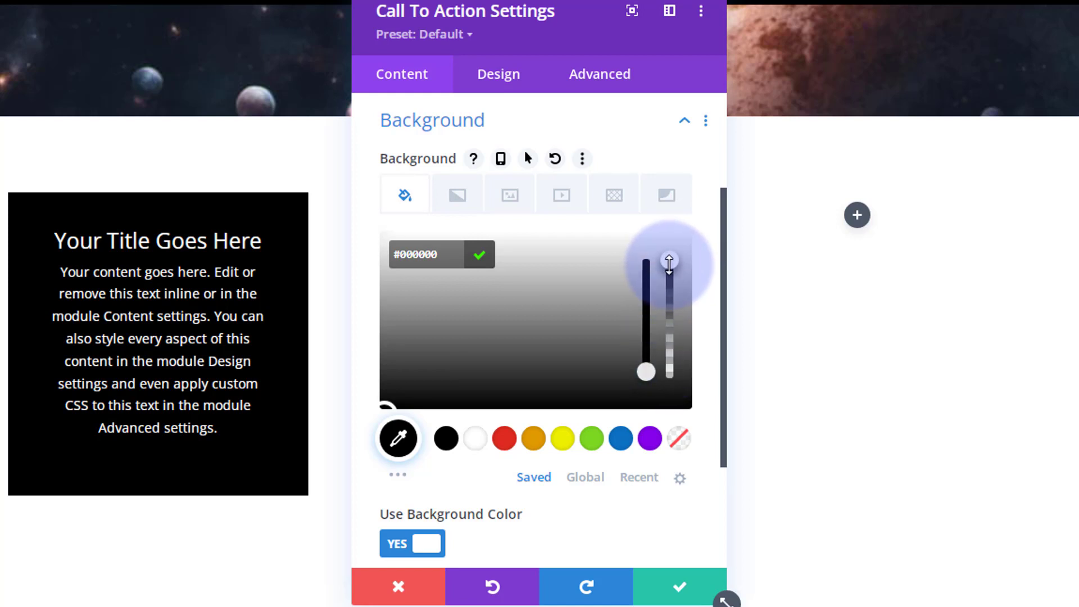
drag(669, 270, 668, 303)
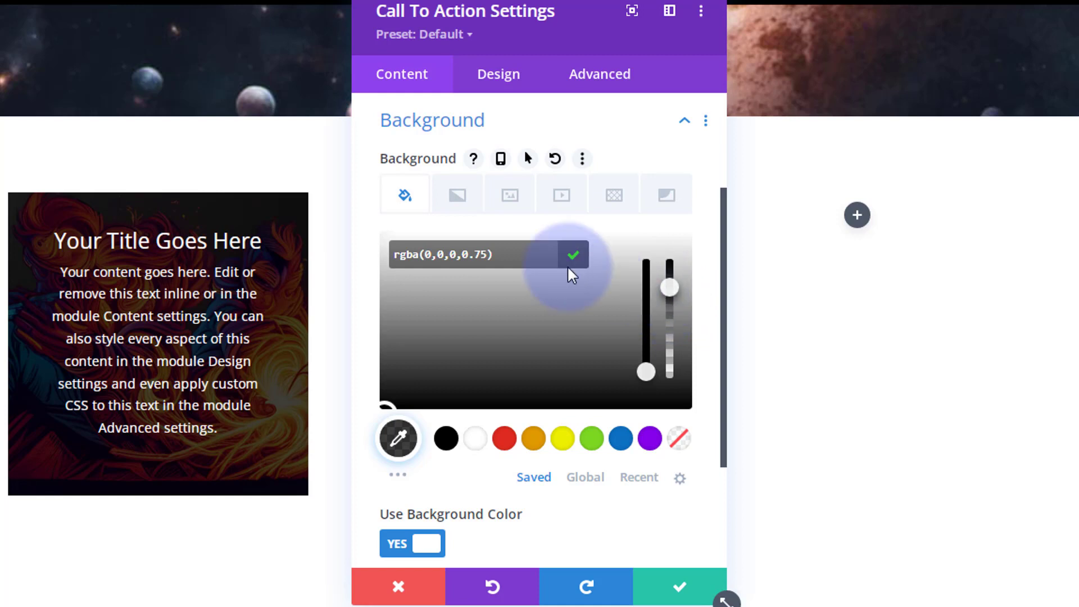
click(680, 591)
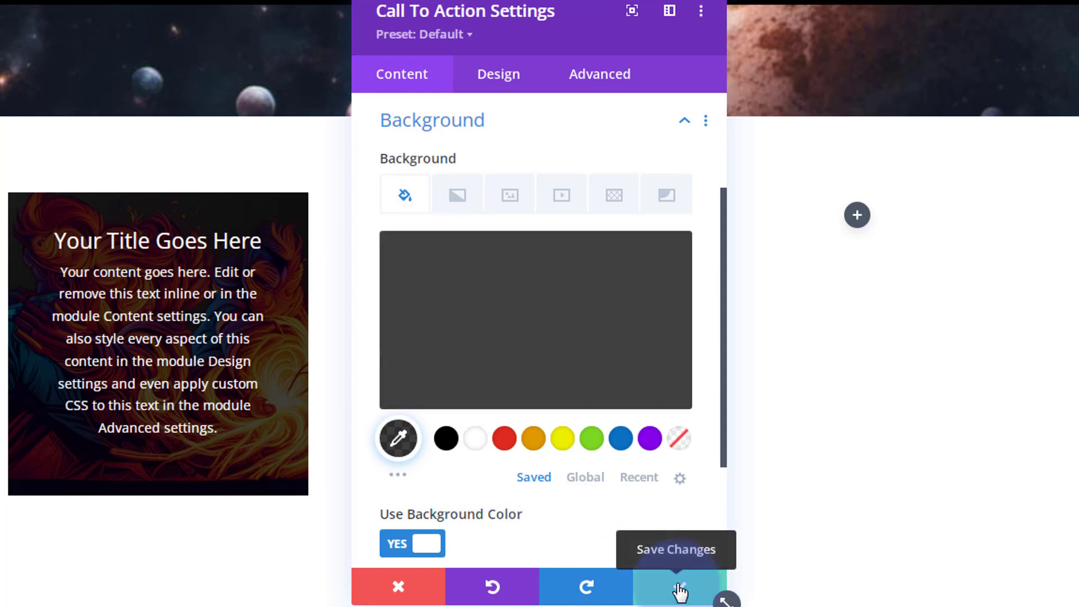
click(680, 590)
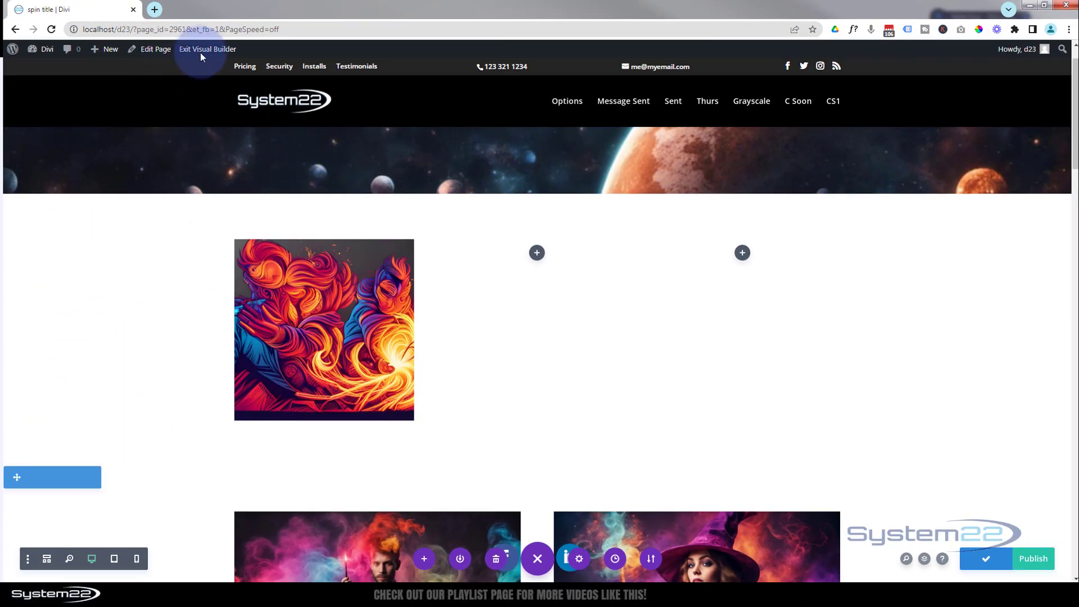
Exit the Visual Builder and check the Call To Action's hover effect on the live page.
click(200, 51)
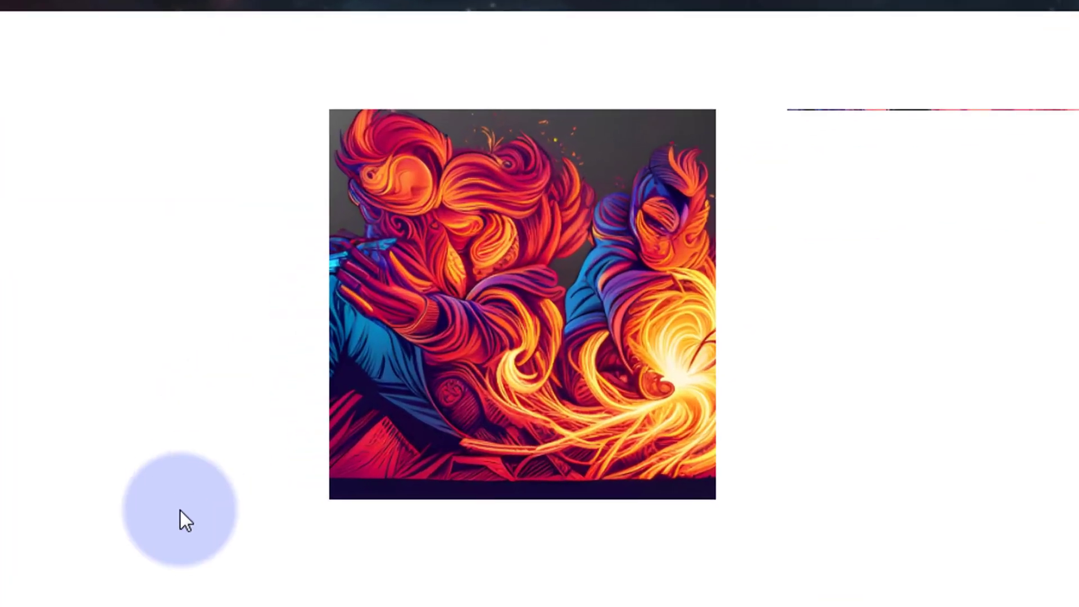
mouse_move(390, 430)
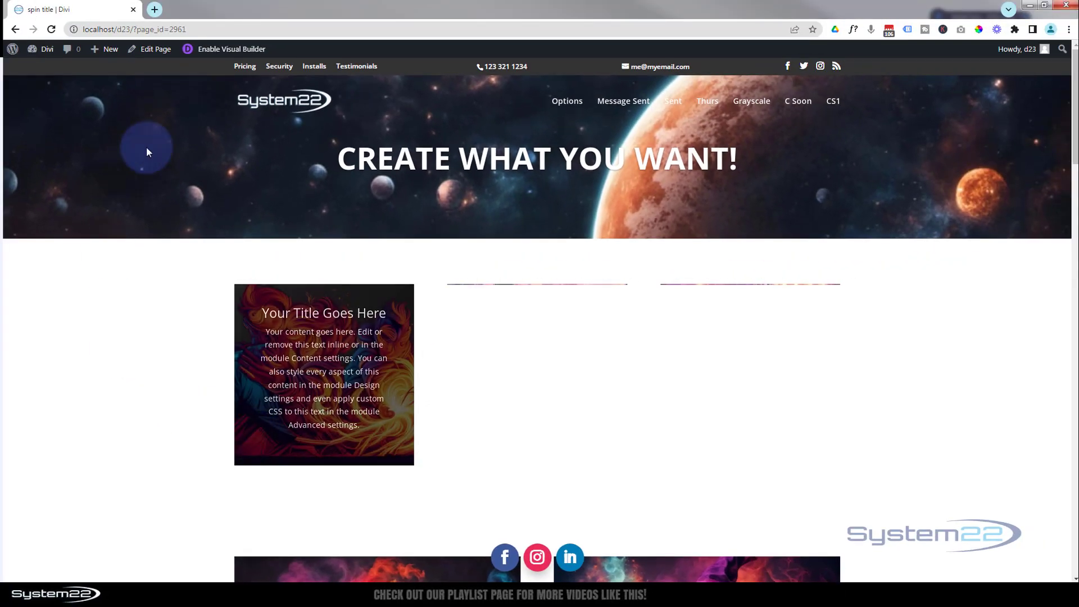
Re-enable the Visual Builder and duplicate the Call To Action module in the first column.
click(230, 51)
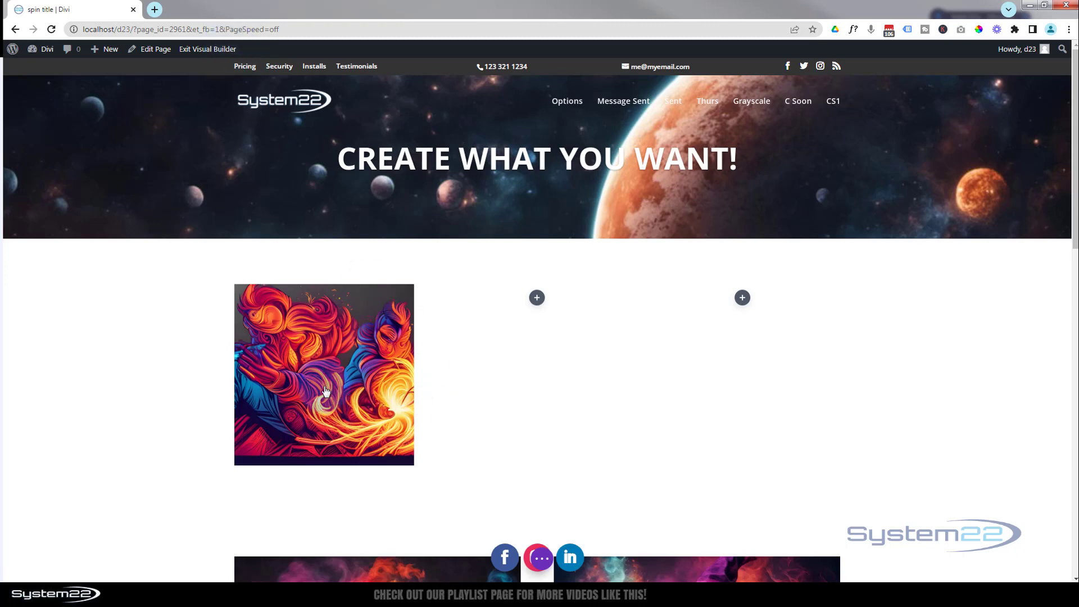
mouse_move(323, 318)
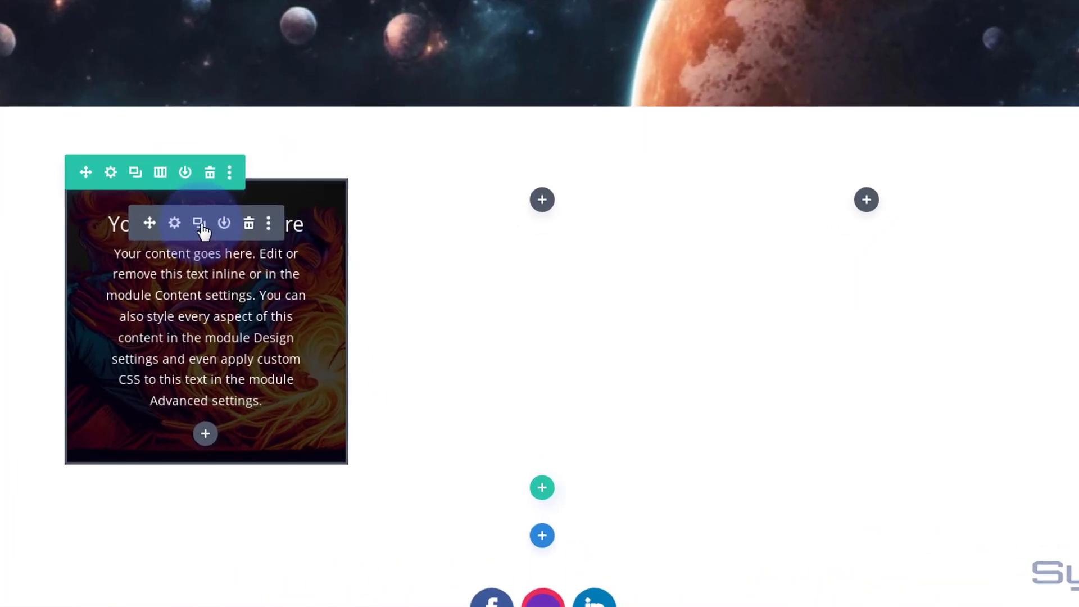
click(199, 224)
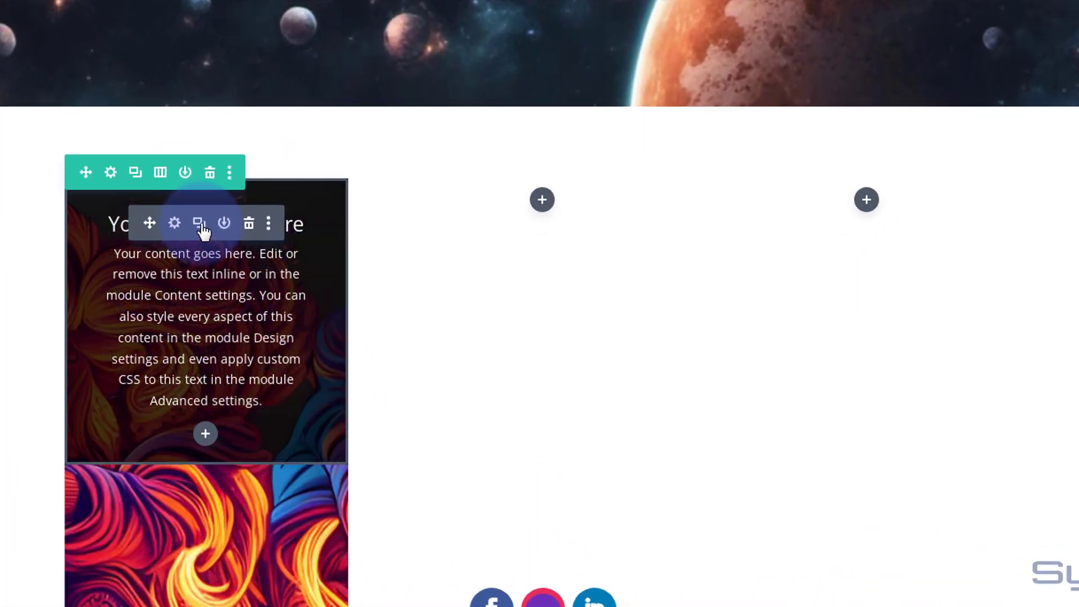
Move the duplicated Call To Action into the second column, enable hover options for its rotation transform and set its default rotation to 359deg.
drag(147, 221, 491, 212)
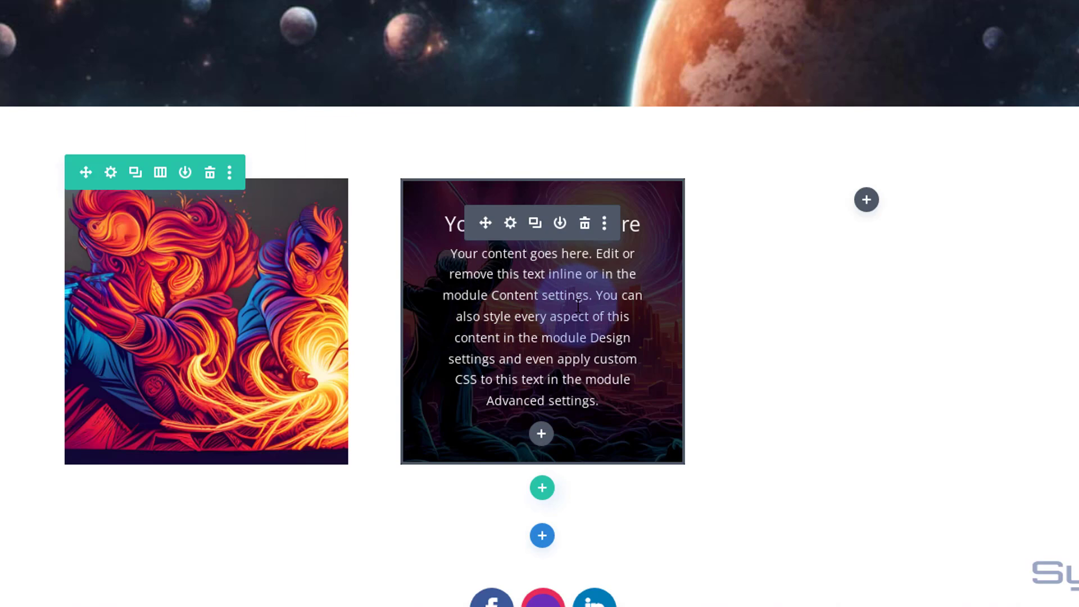
click(511, 224)
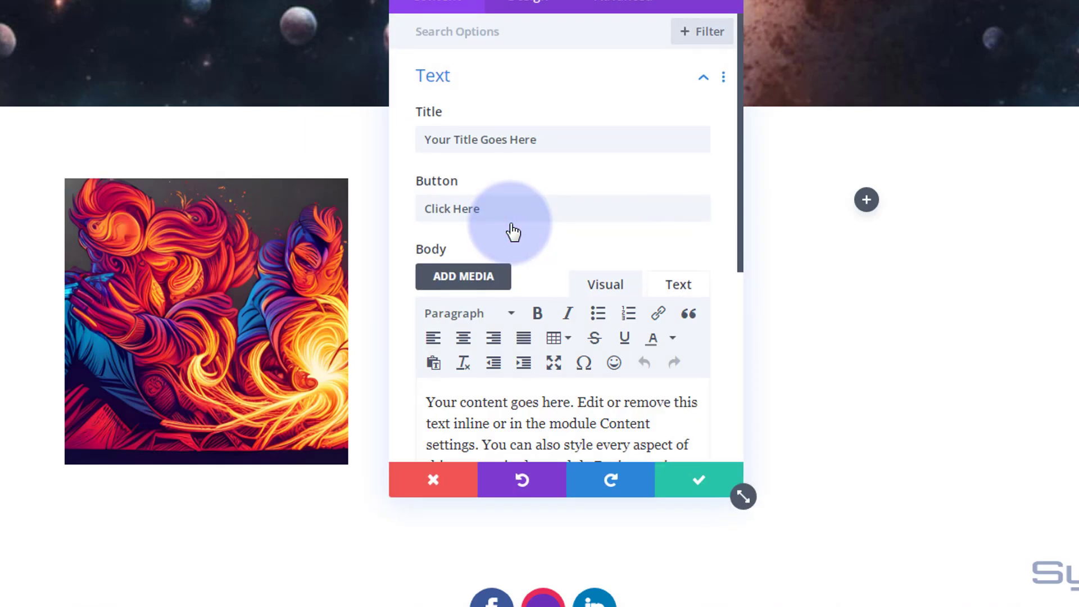
click(535, 5)
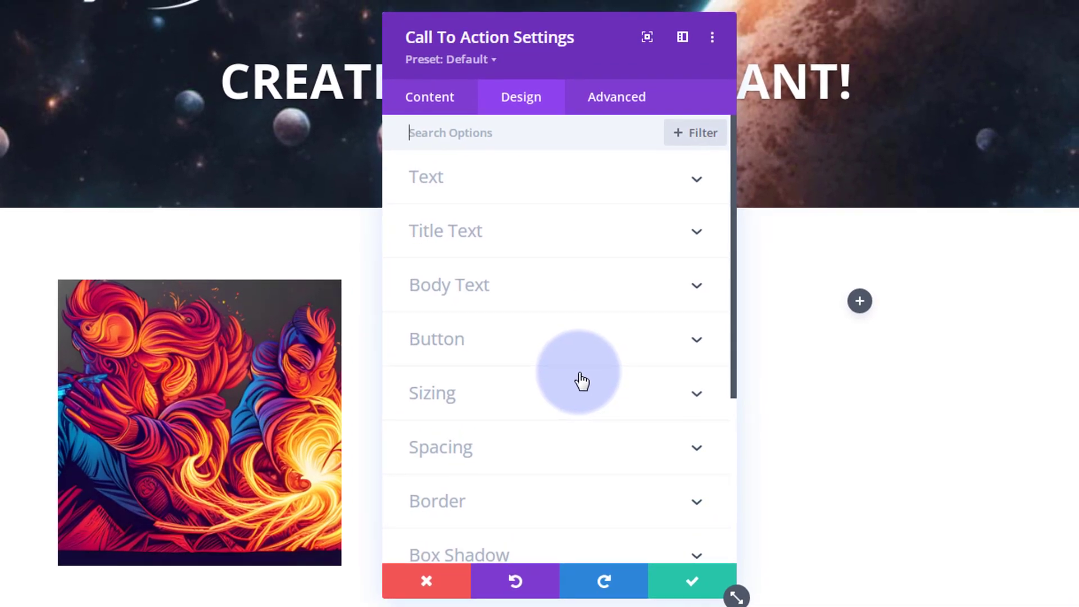
scroll(547, 294, down, 3)
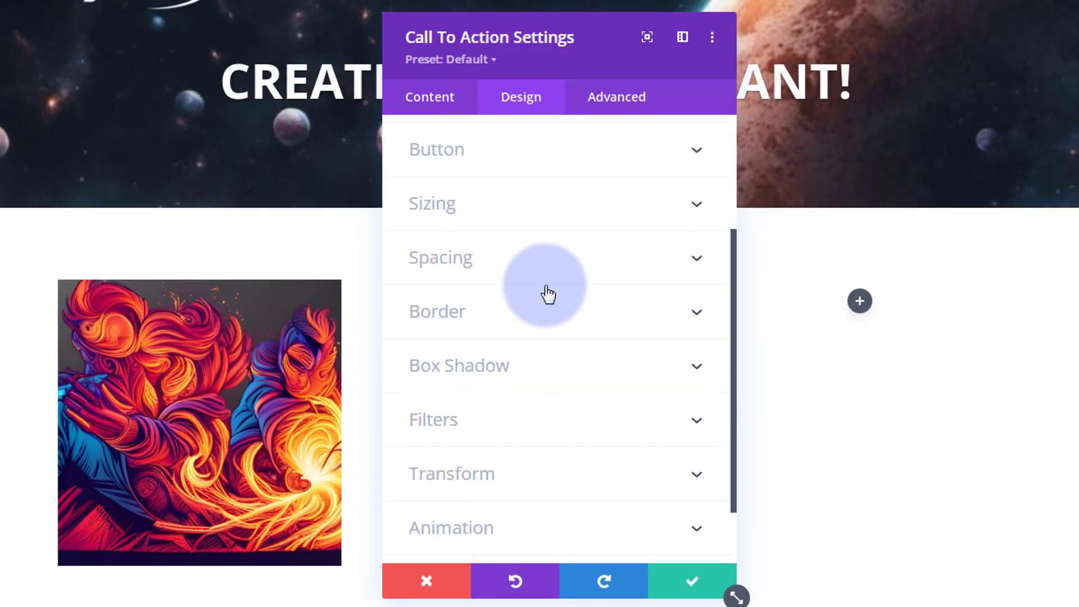
scroll(548, 294, down, 2)
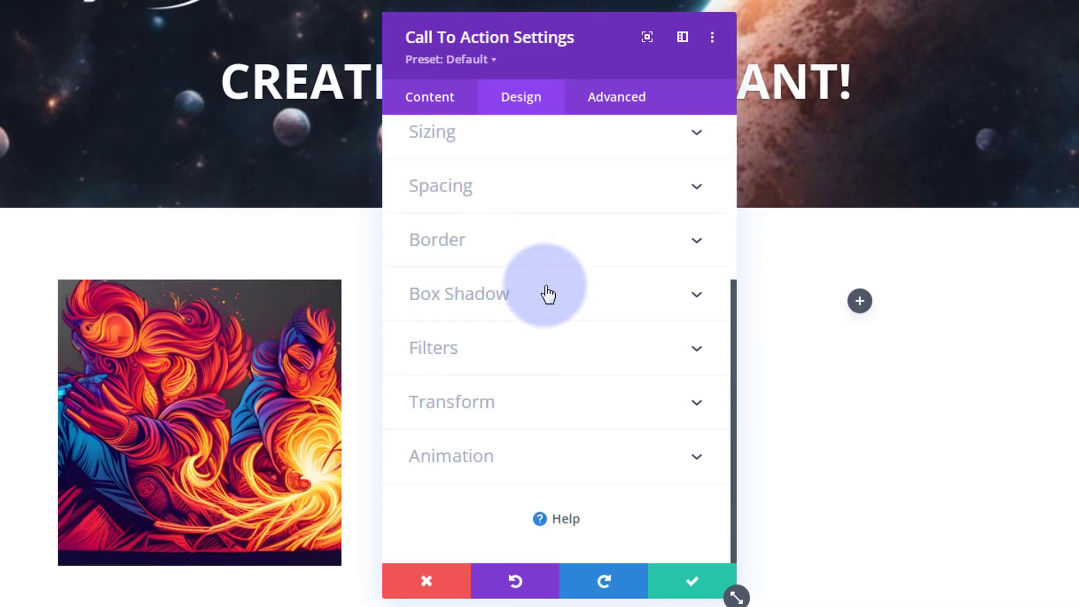
click(551, 422)
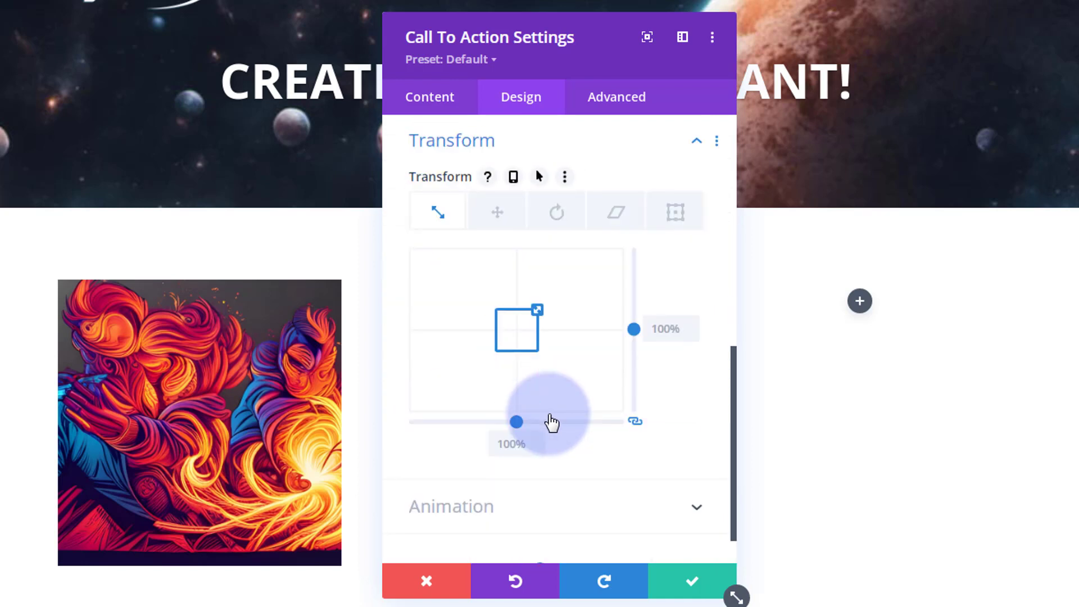
click(563, 220)
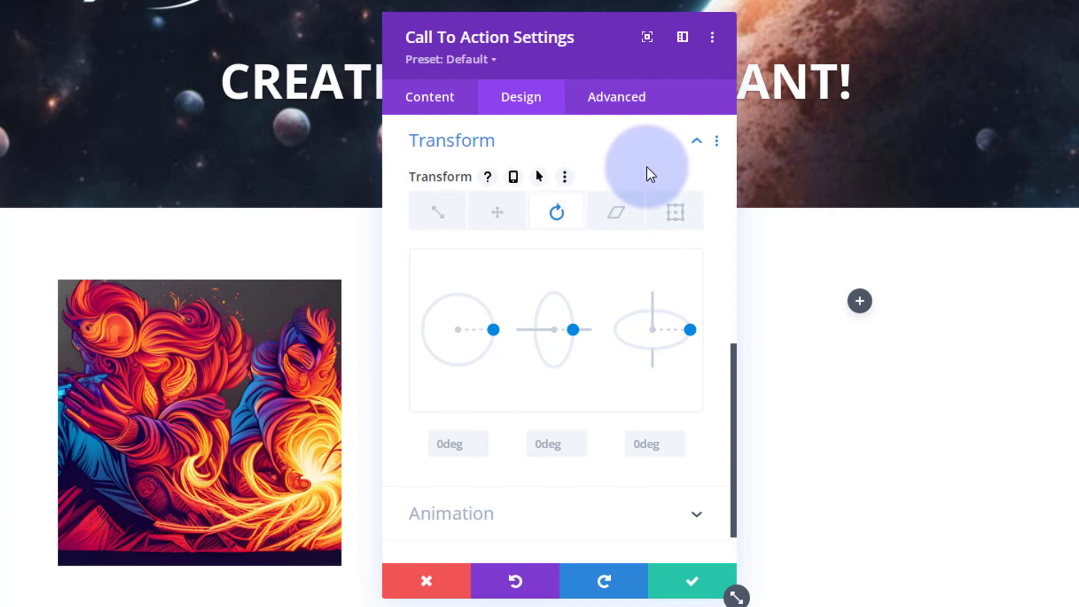
click(540, 179)
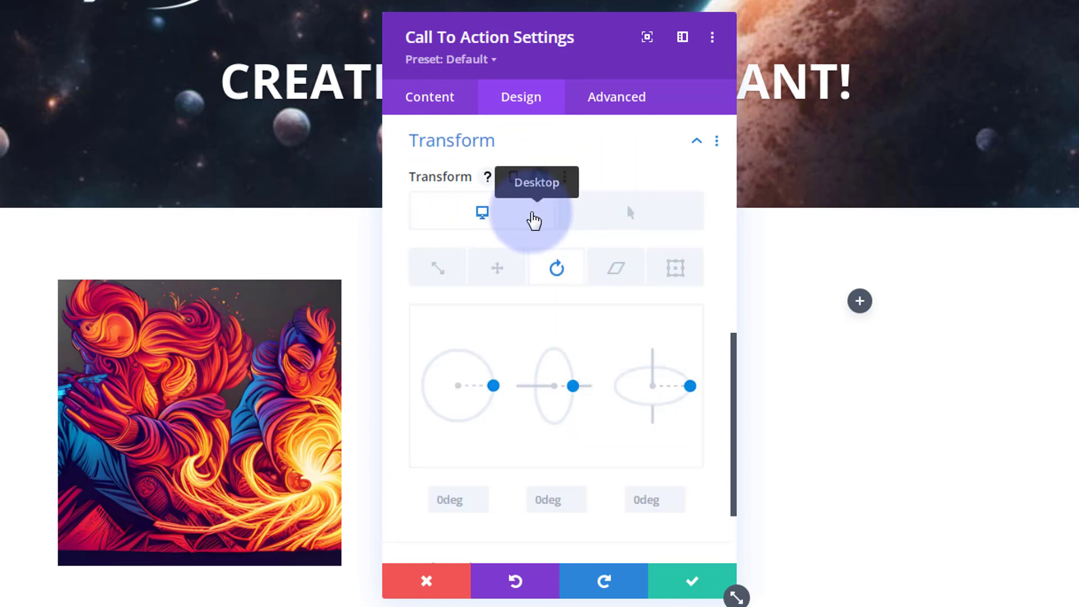
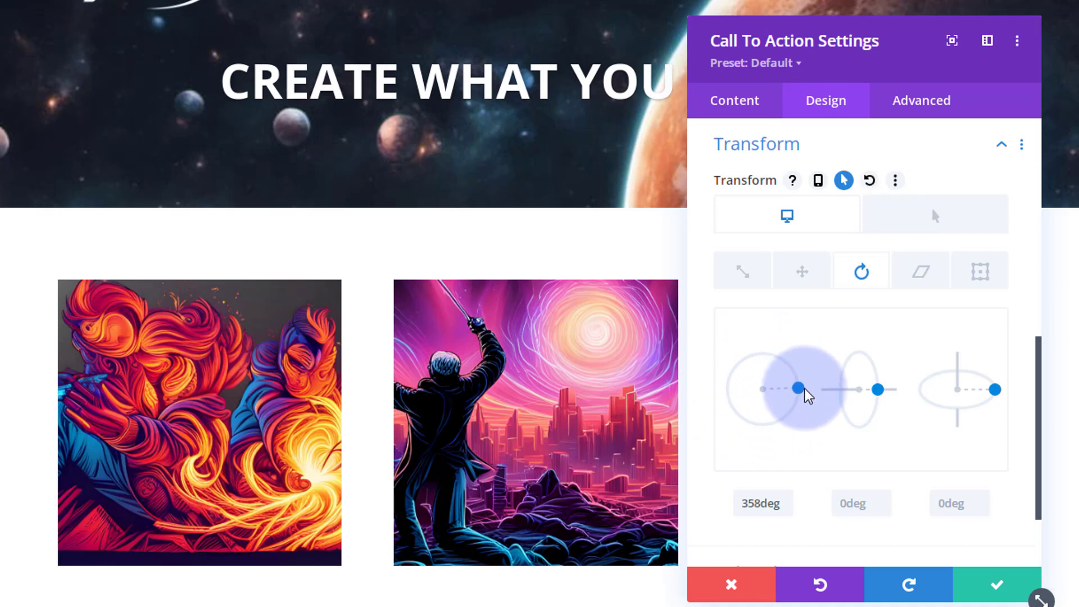
drag(730, 514, 756, 525)
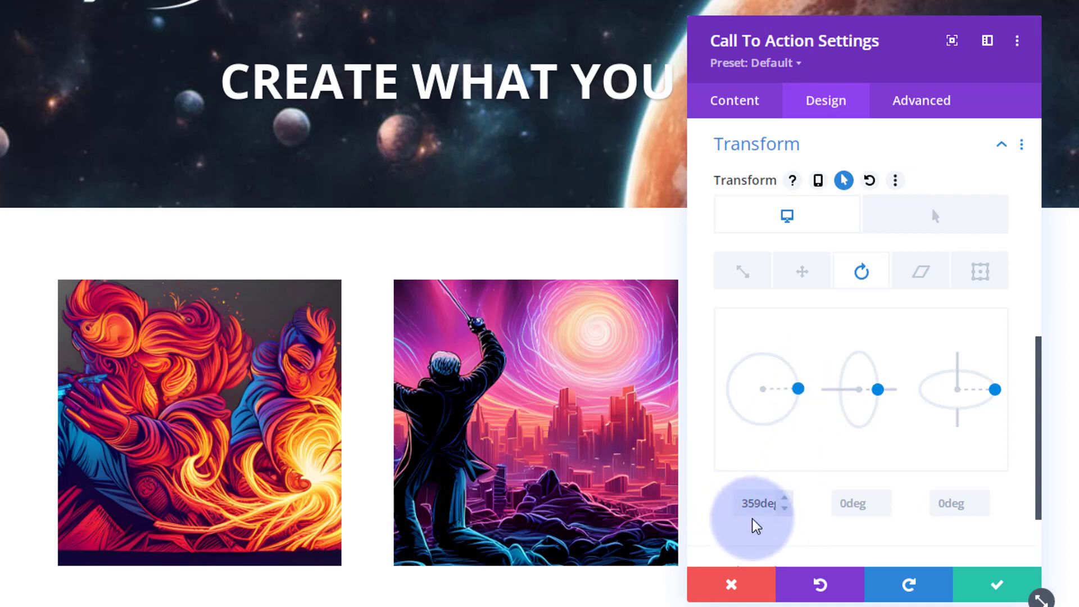
Set the second-column Call To Action's rotation to 0deg for the hover state.
click(959, 227)
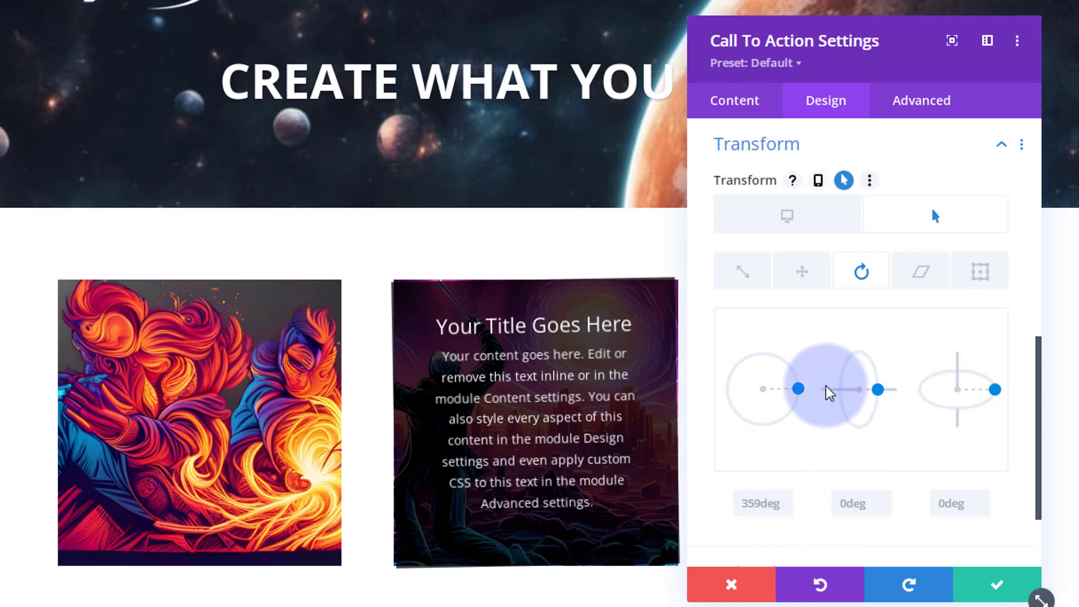
click(755, 502)
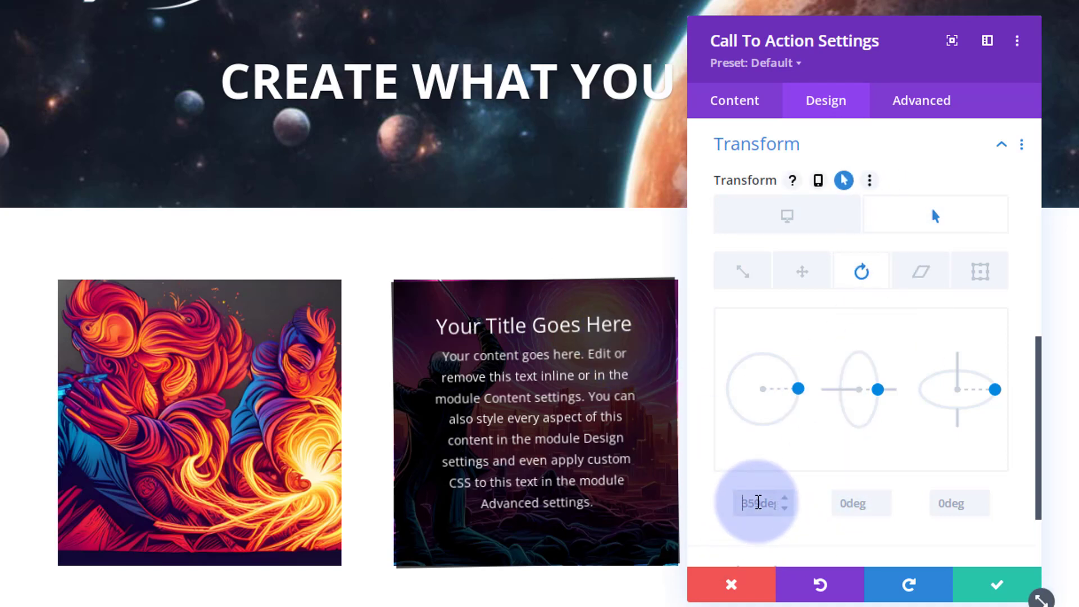
text(0)
key(Return)
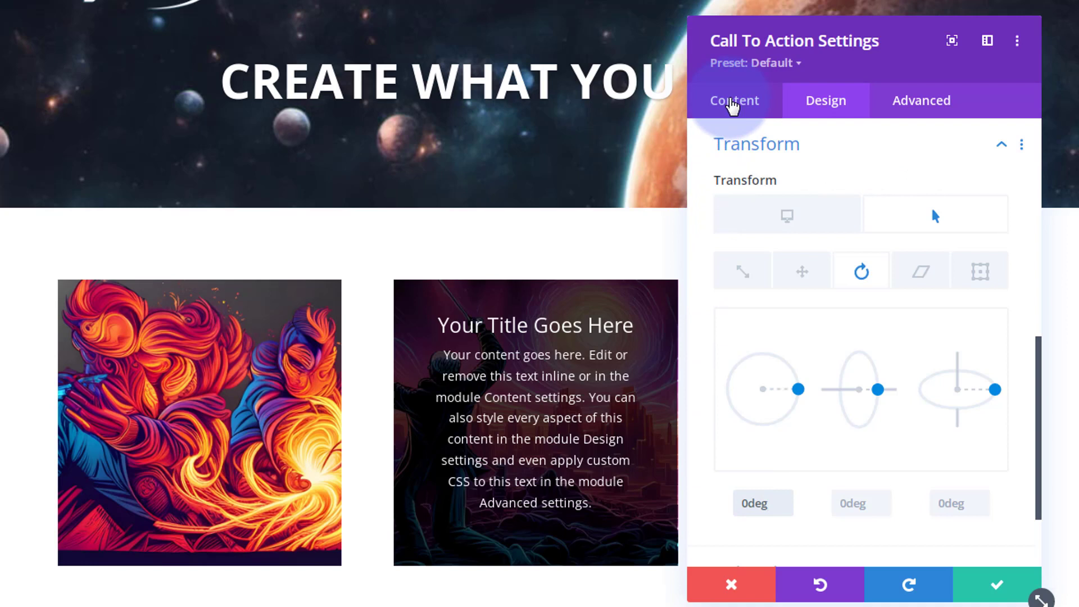
Raise the second-column Call To Action's default opacity to 100% and compare its default and hover rotation.
scroll(860, 310, up, 6)
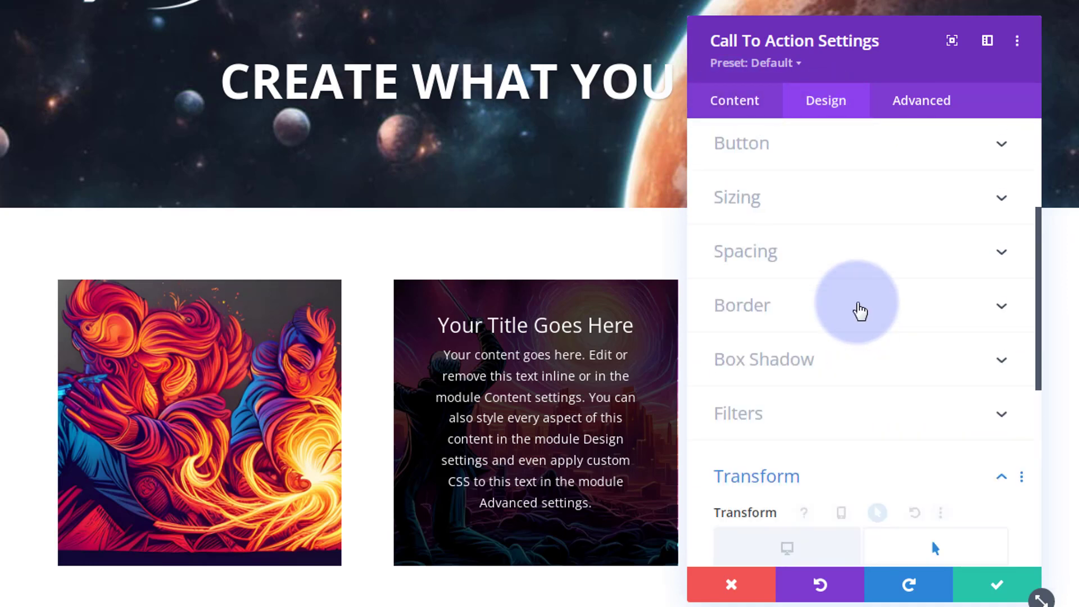
scroll(860, 311, up, 1)
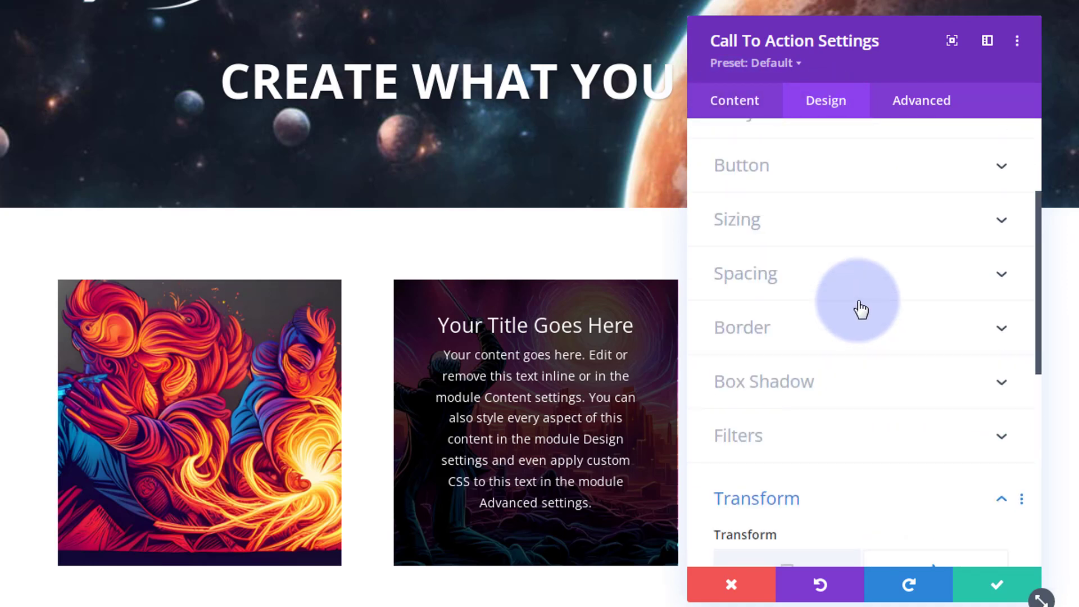
click(853, 436)
scroll(850, 430, down, 6)
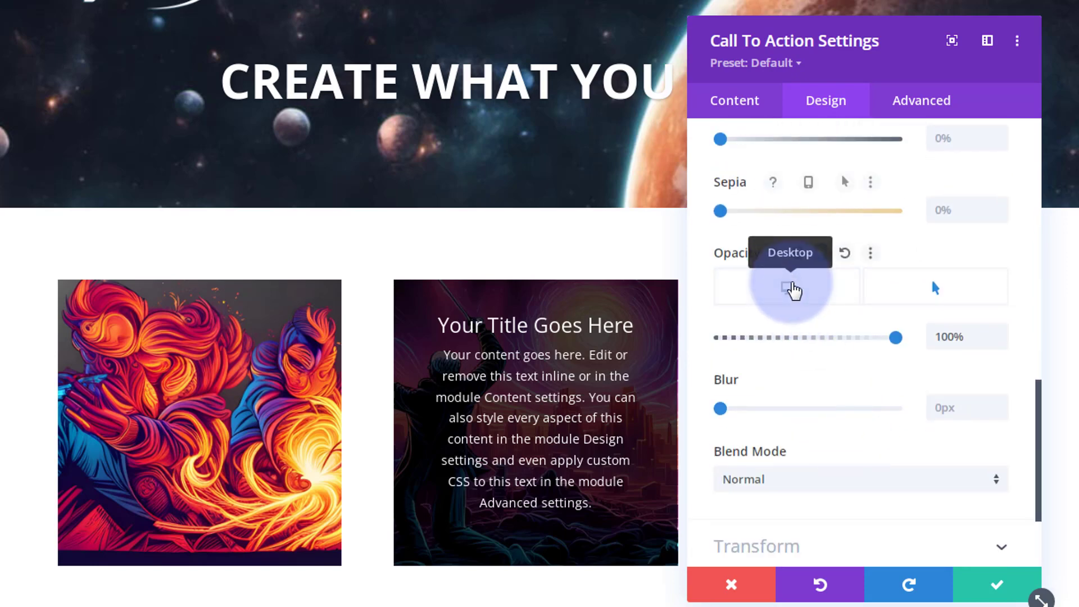
click(793, 289)
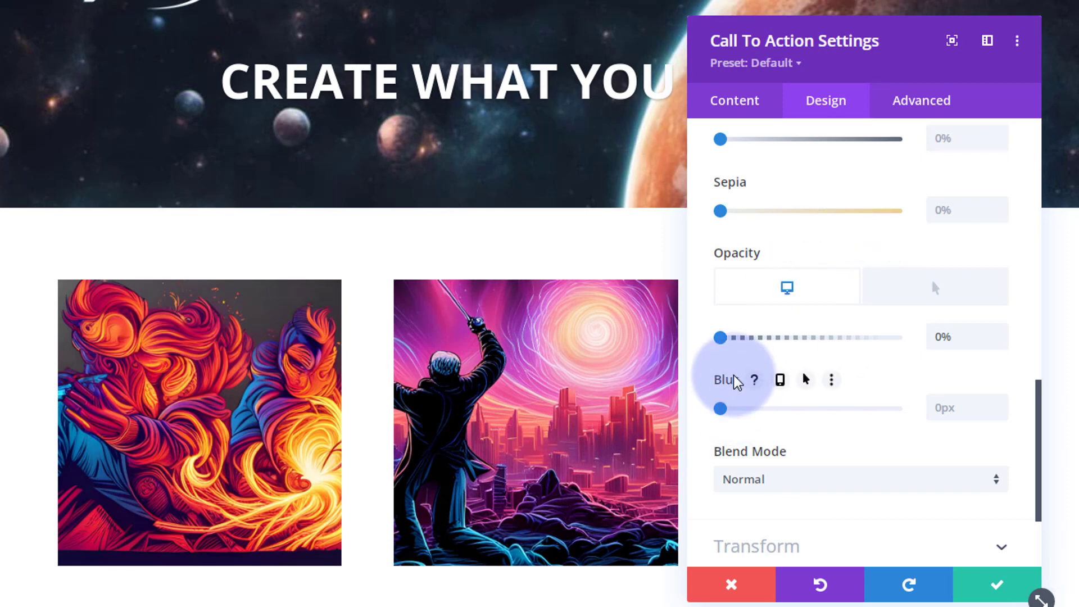
drag(724, 338, 912, 343)
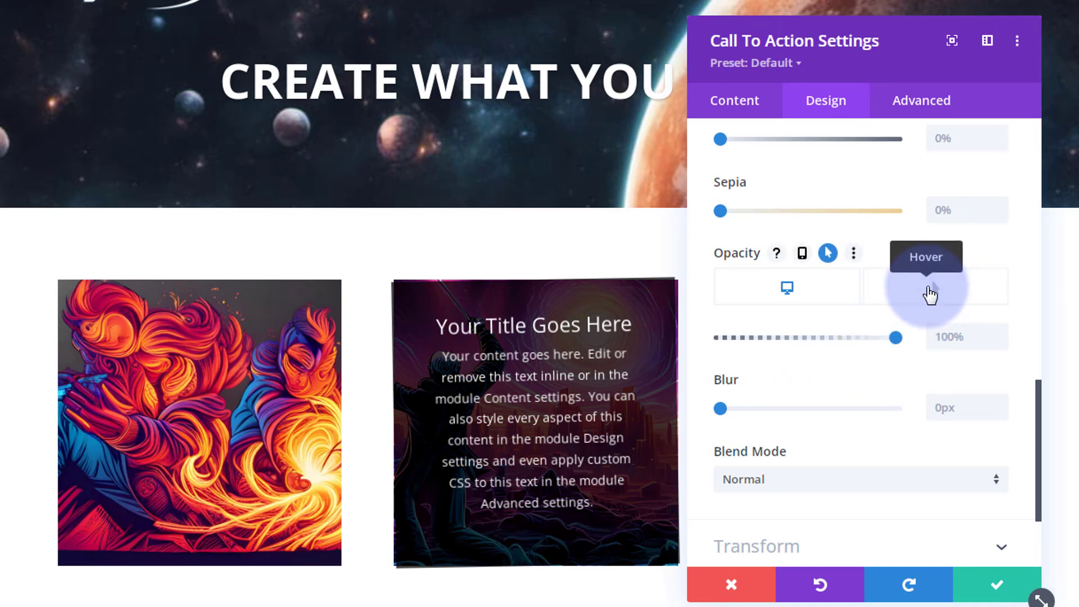
click(930, 293)
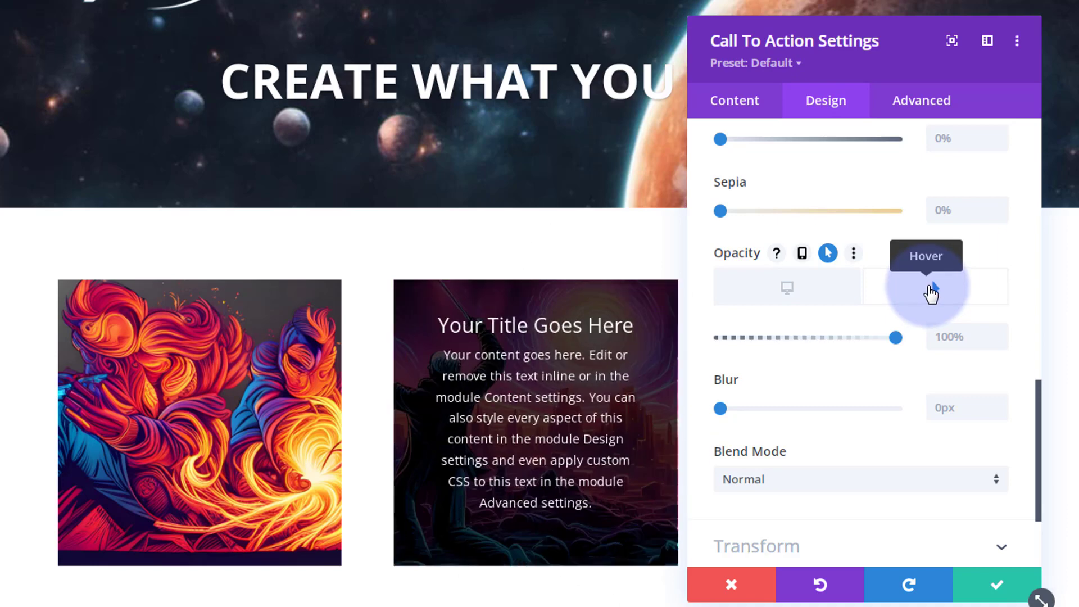
click(798, 298)
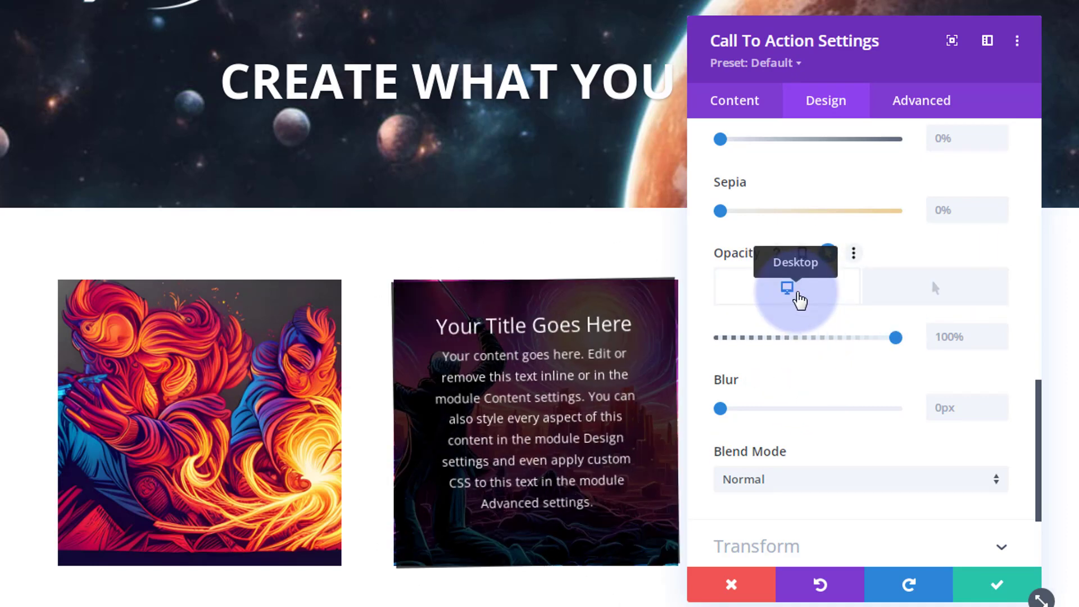
Set the second-column Call To Action's default opacity to 0%, check its hover state and save the module settings.
drag(896, 337, 723, 342)
click(783, 301)
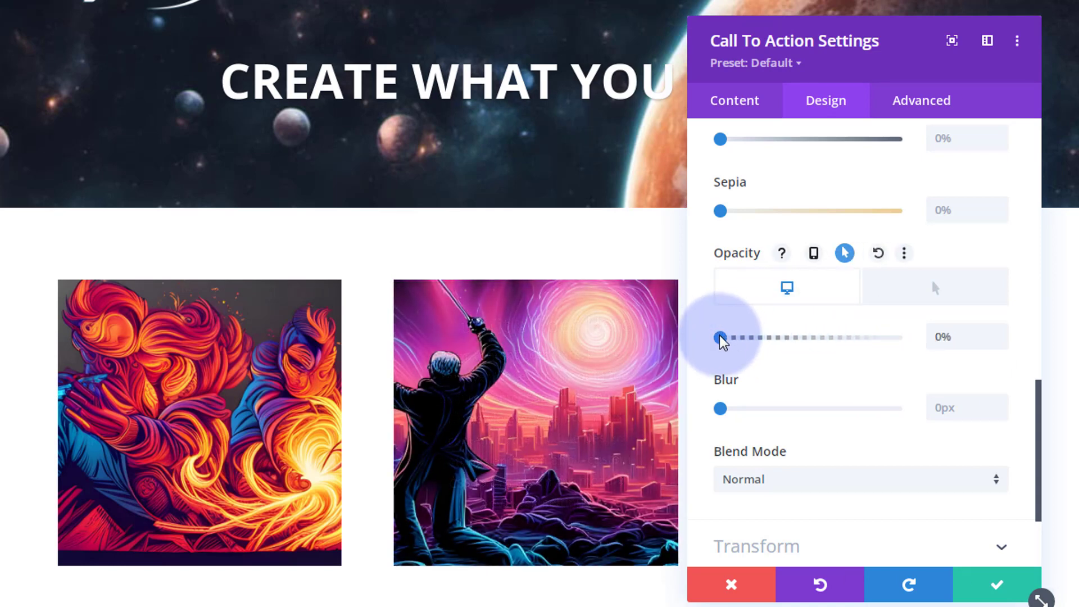
click(906, 294)
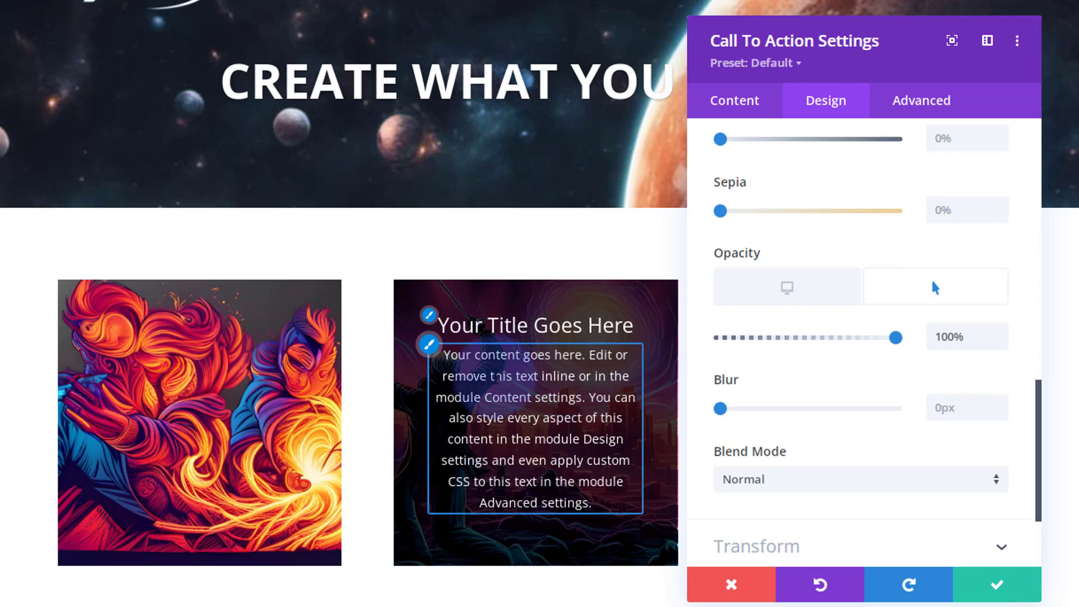
click(1000, 589)
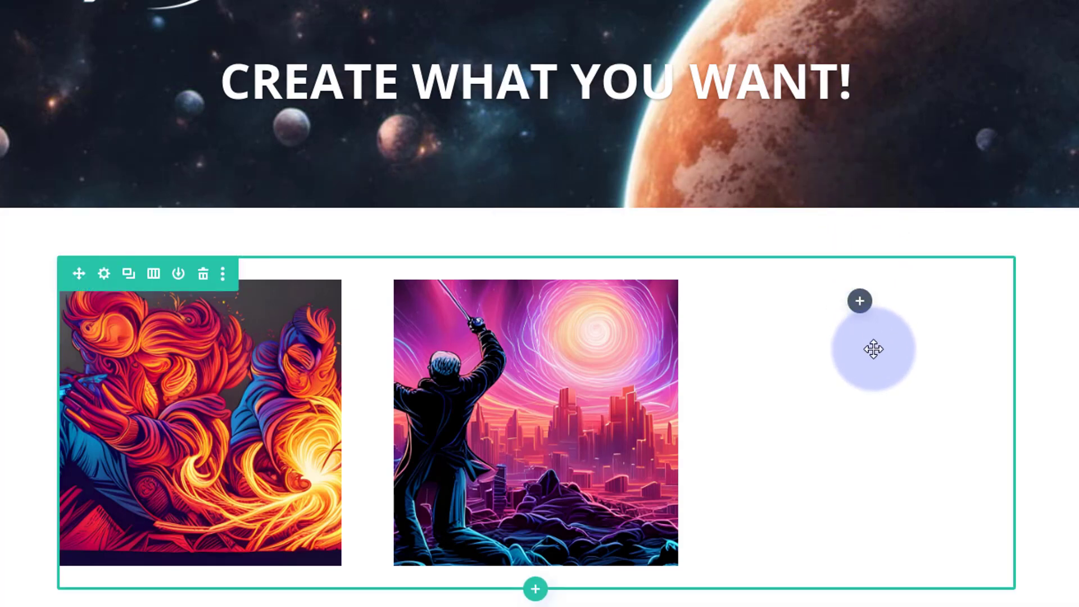
Duplicate the first column's Call To Action module and move the copy into the third column.
mouse_move(185, 340)
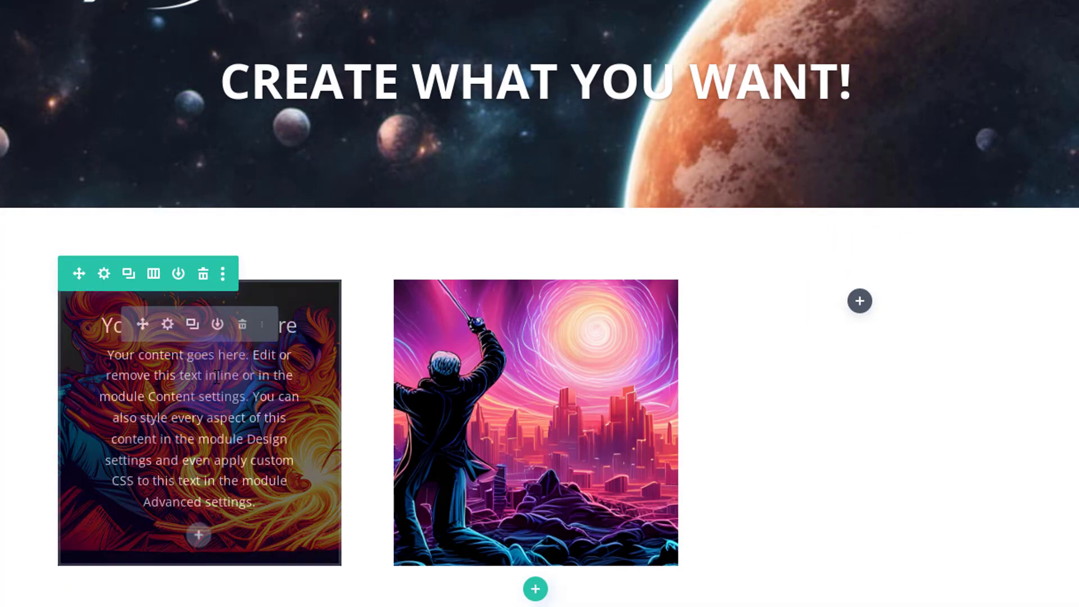
click(192, 330)
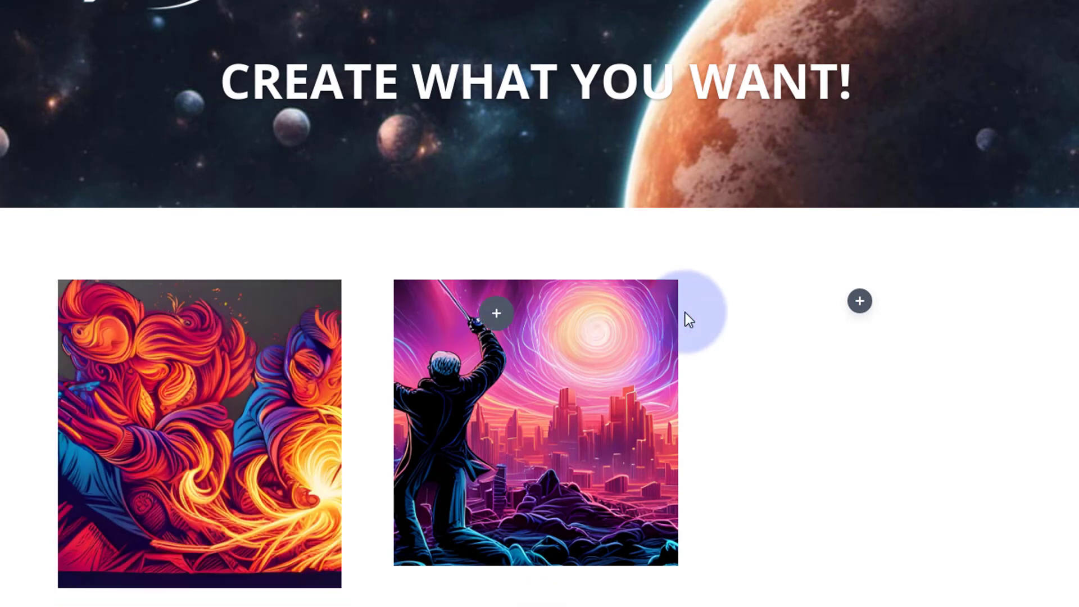
drag(684, 312, 846, 321)
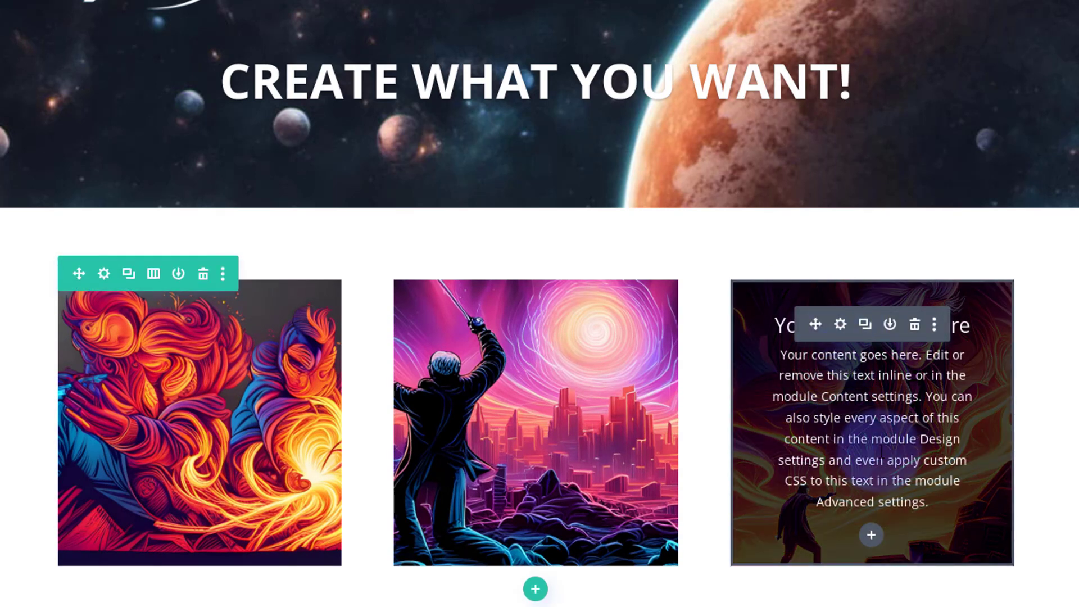
Open the third-column Call To Action's design settings and set its default filter opacity to 100%.
click(842, 325)
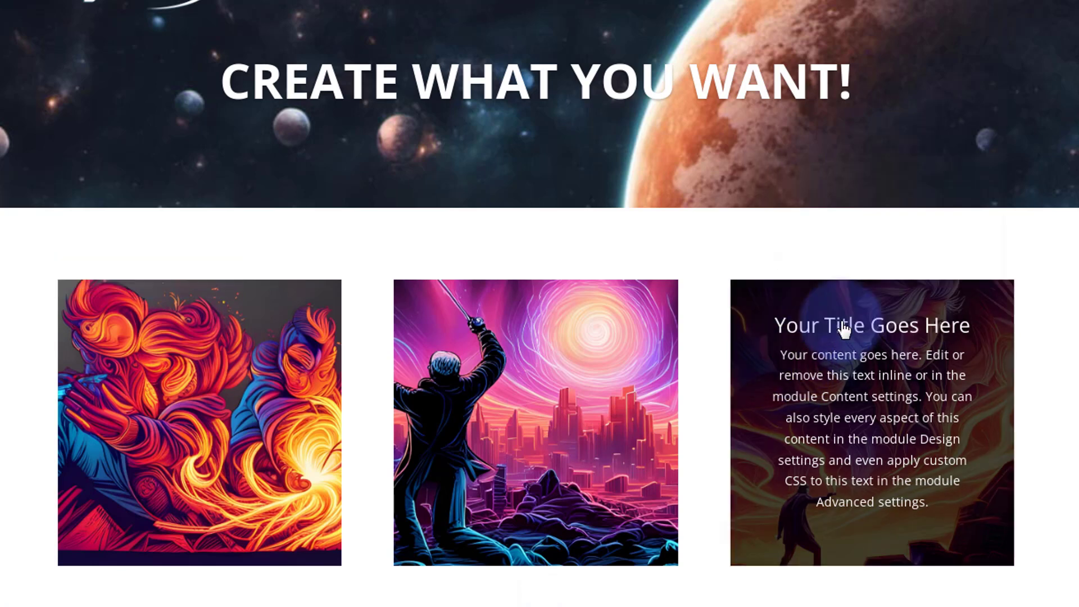
drag(888, 59, 538, 149)
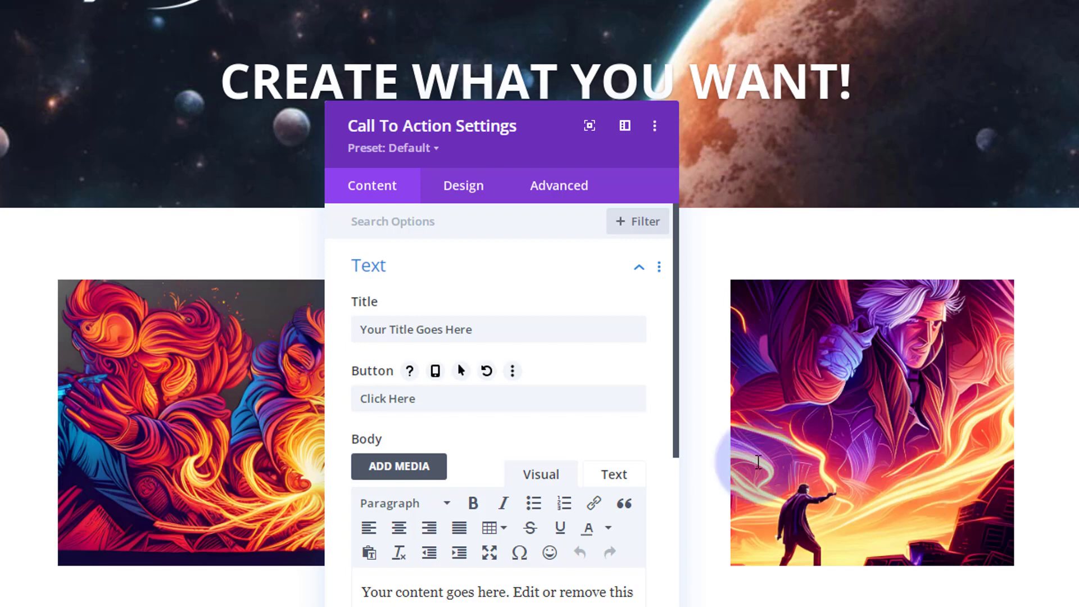
click(465, 189)
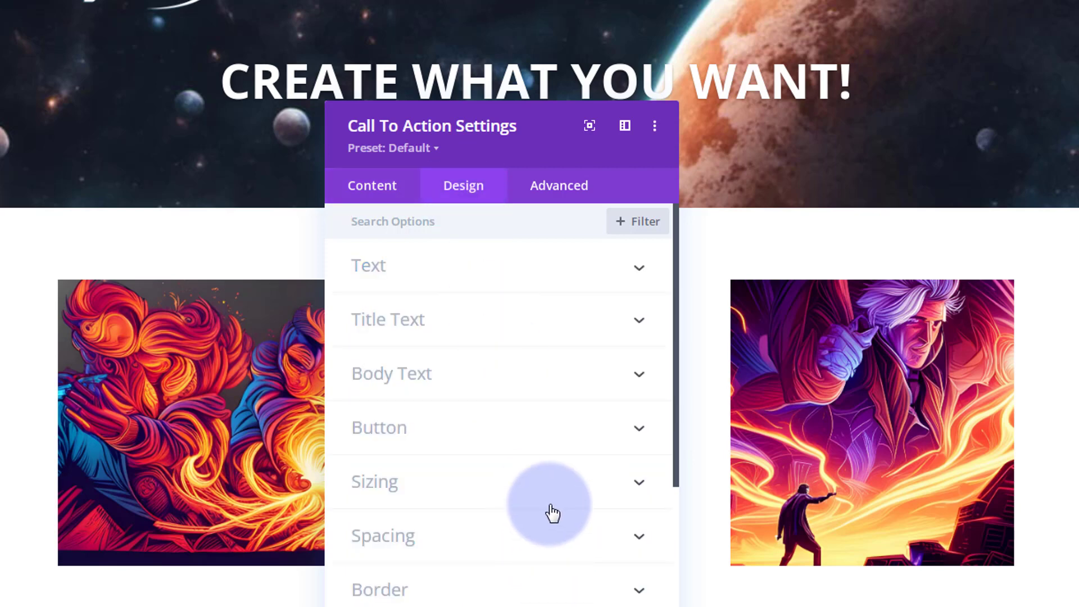
scroll(552, 512, down, 3)
scroll(544, 491, down, 1)
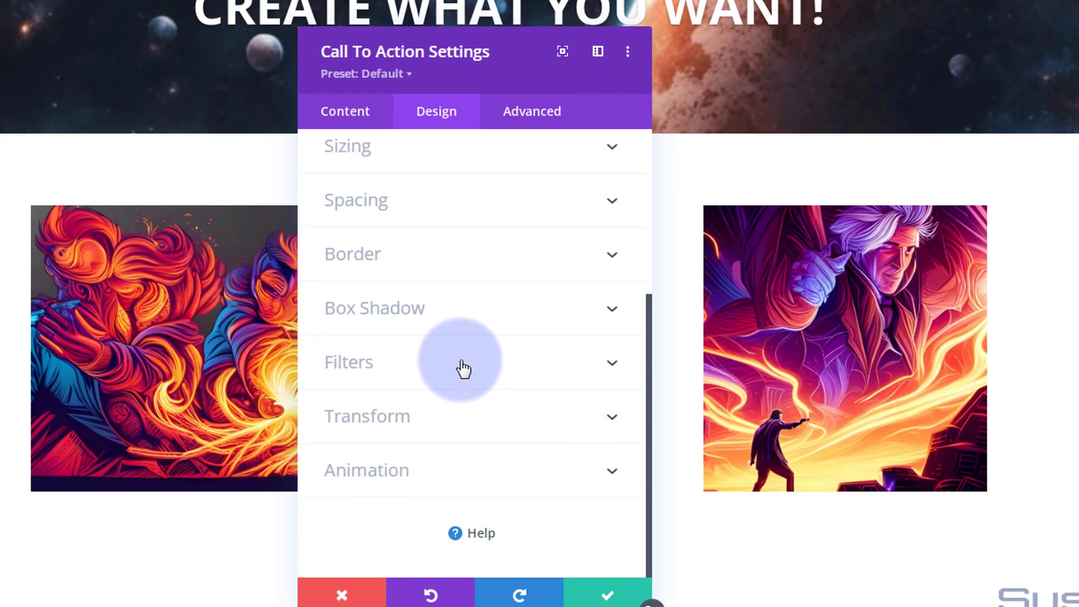
click(484, 489)
scroll(460, 363, down, 3)
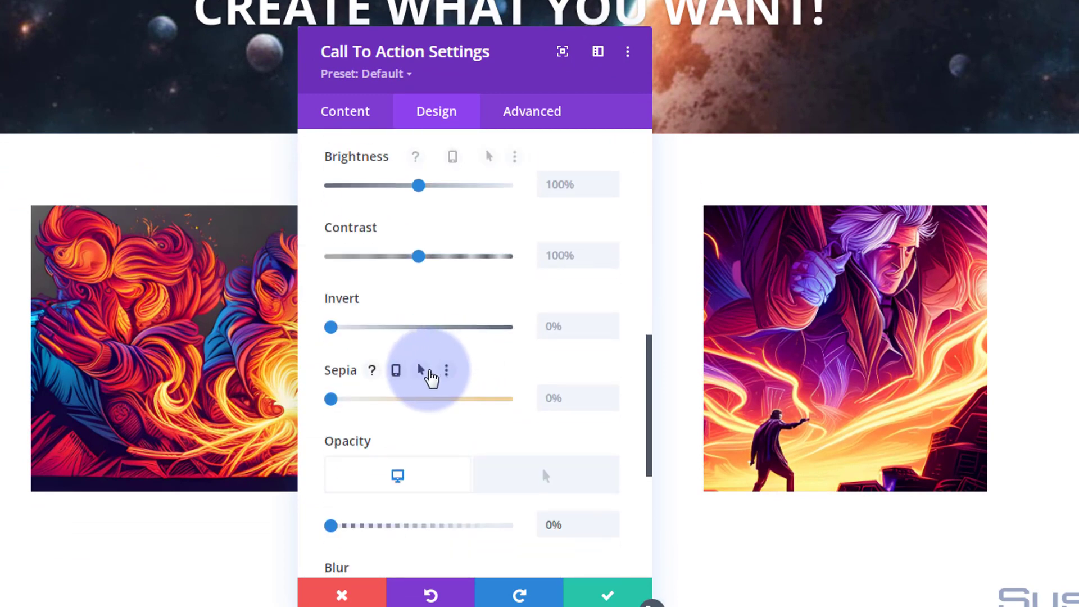
scroll(399, 426, down, 2)
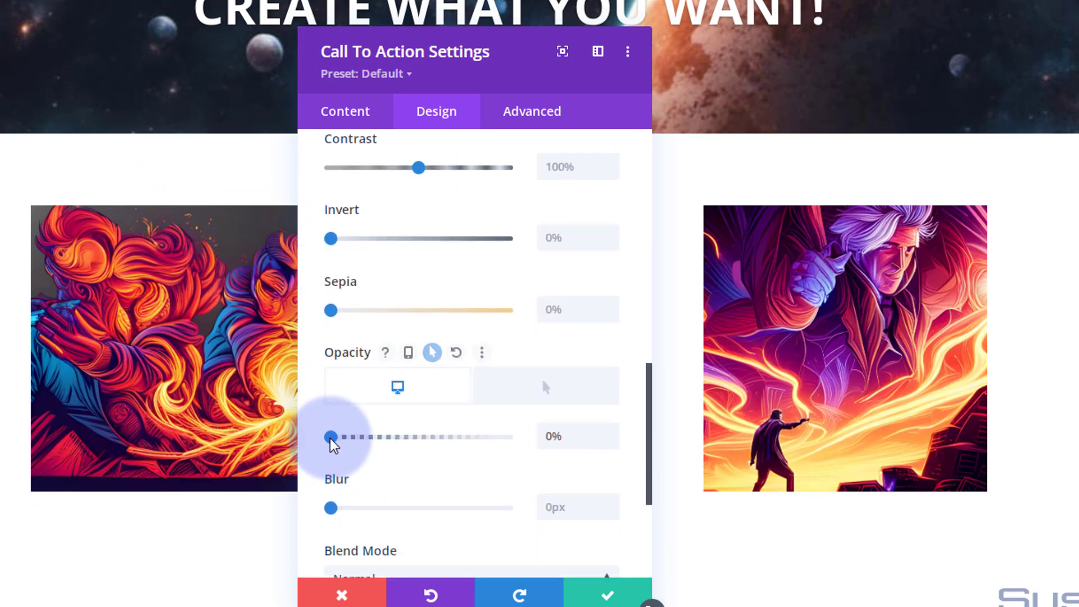
drag(332, 439, 527, 447)
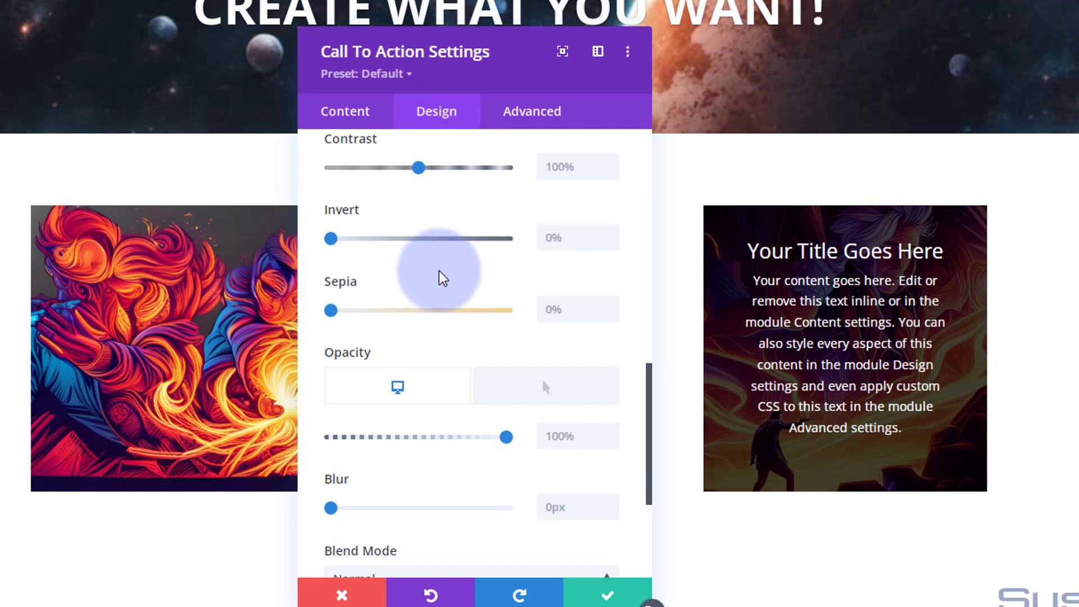
scroll(442, 277, up, 8)
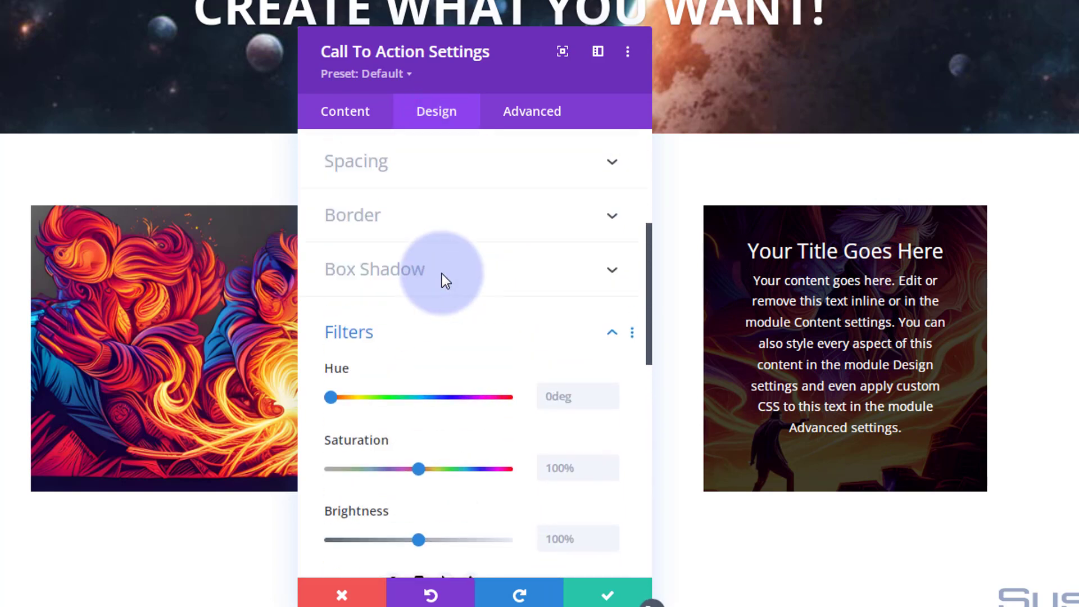
click(422, 335)
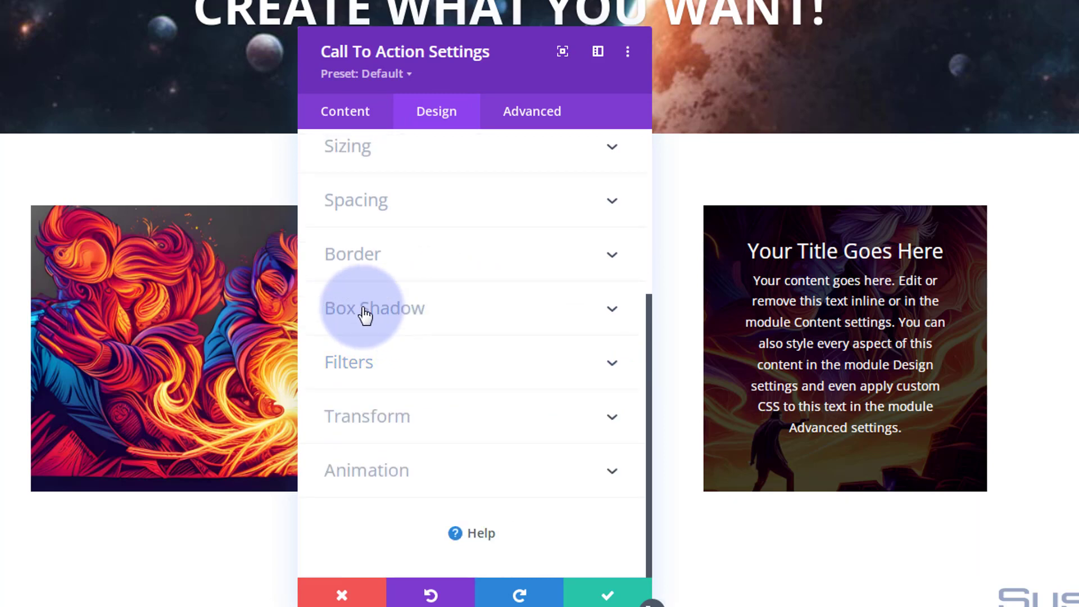
Set the third-column Call To Action's default top margin to -350px in its spacing options.
click(420, 203)
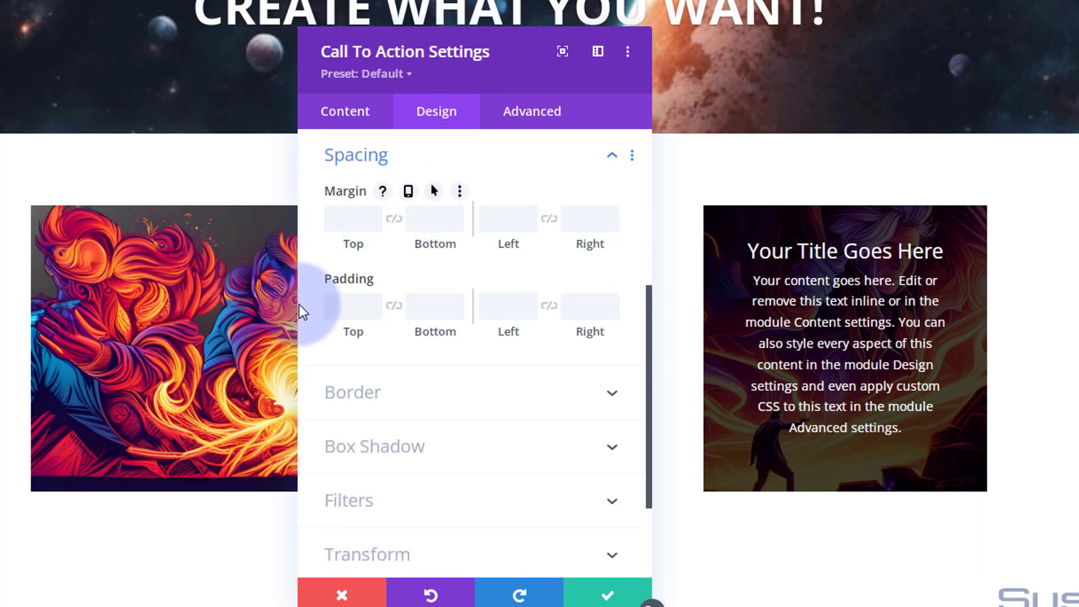
click(352, 222)
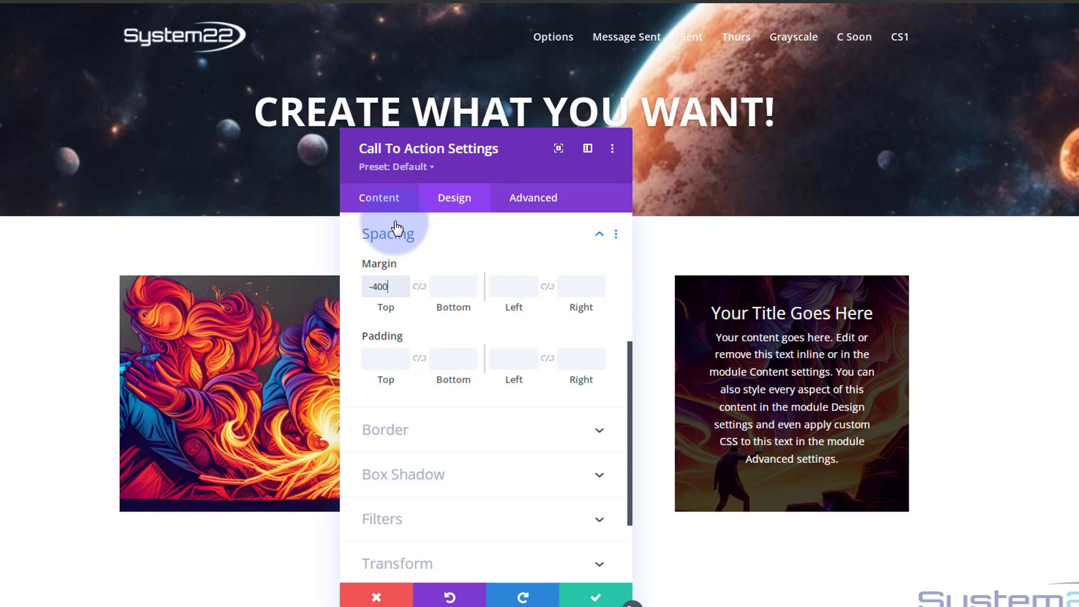
key(Return)
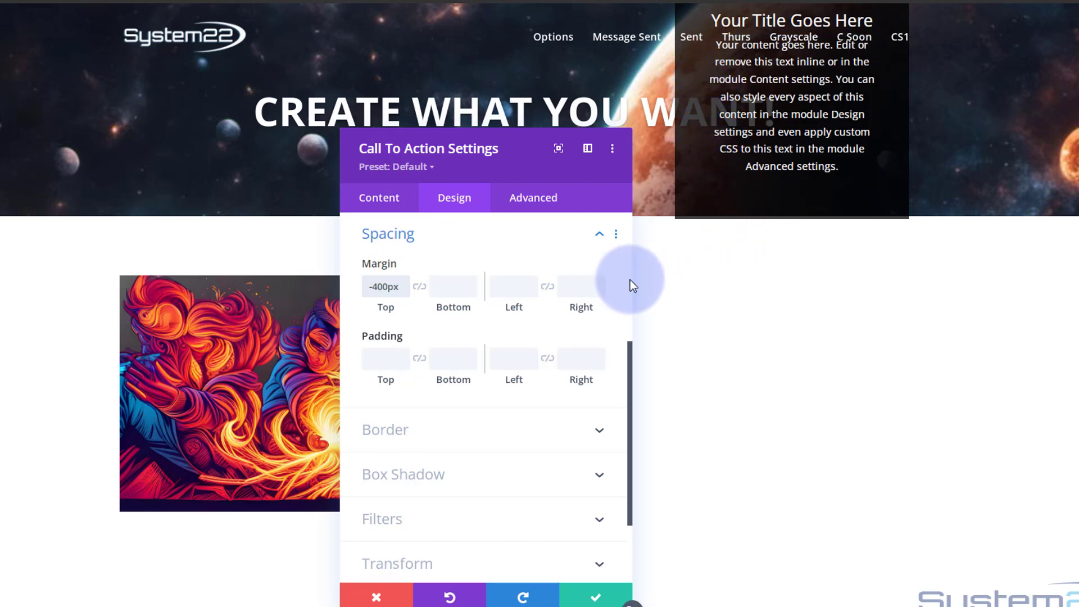
drag(376, 289, 381, 289)
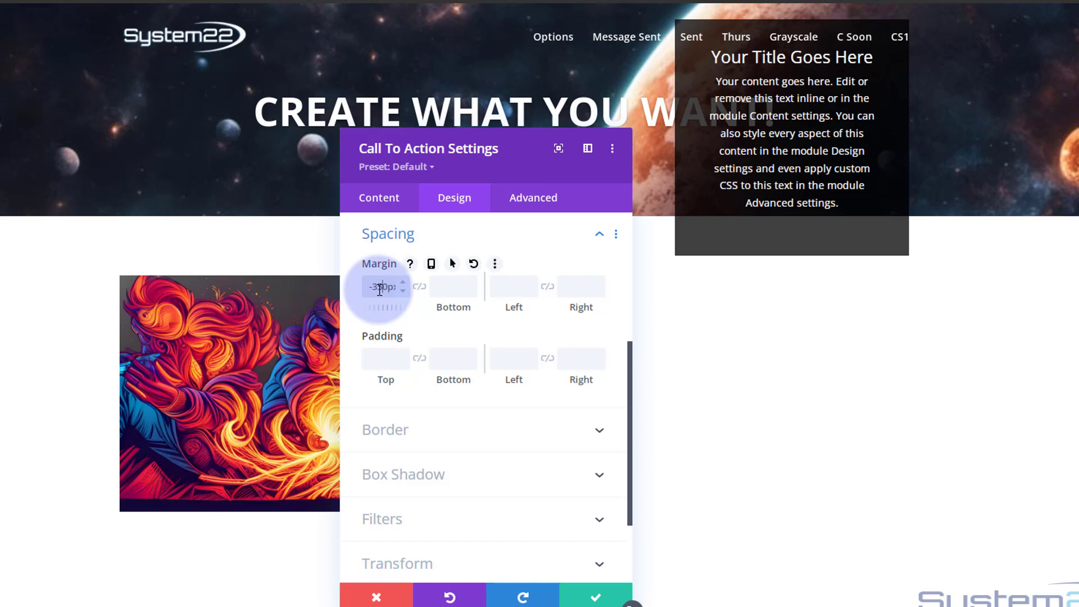
Set the Call To Action's default bottom padding to 390px, moving the settings window clear of the second column.
click(774, 397)
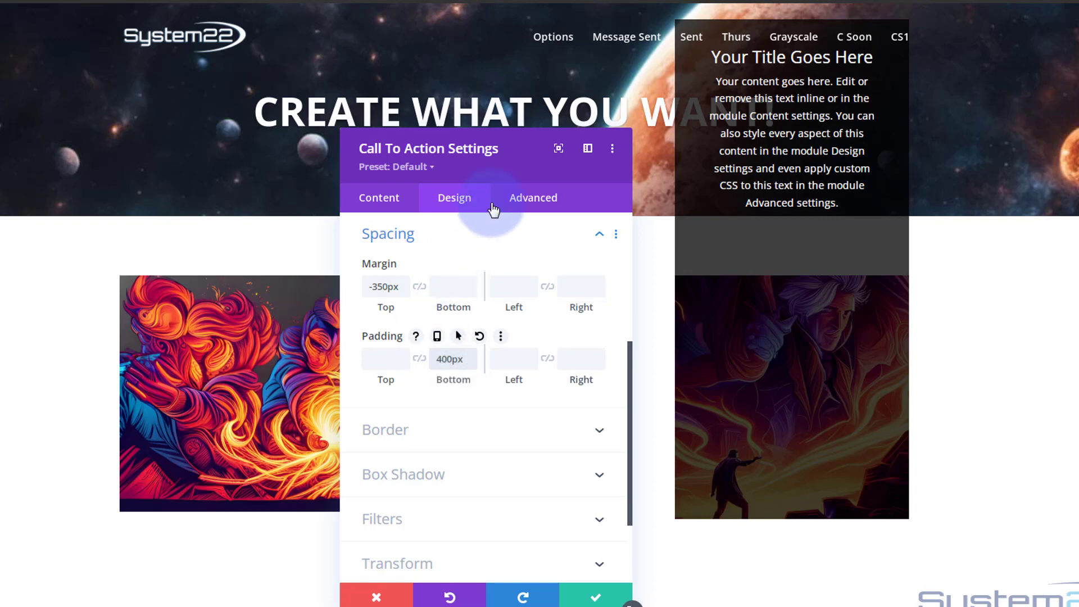
drag(515, 167, 224, 168)
click(161, 358)
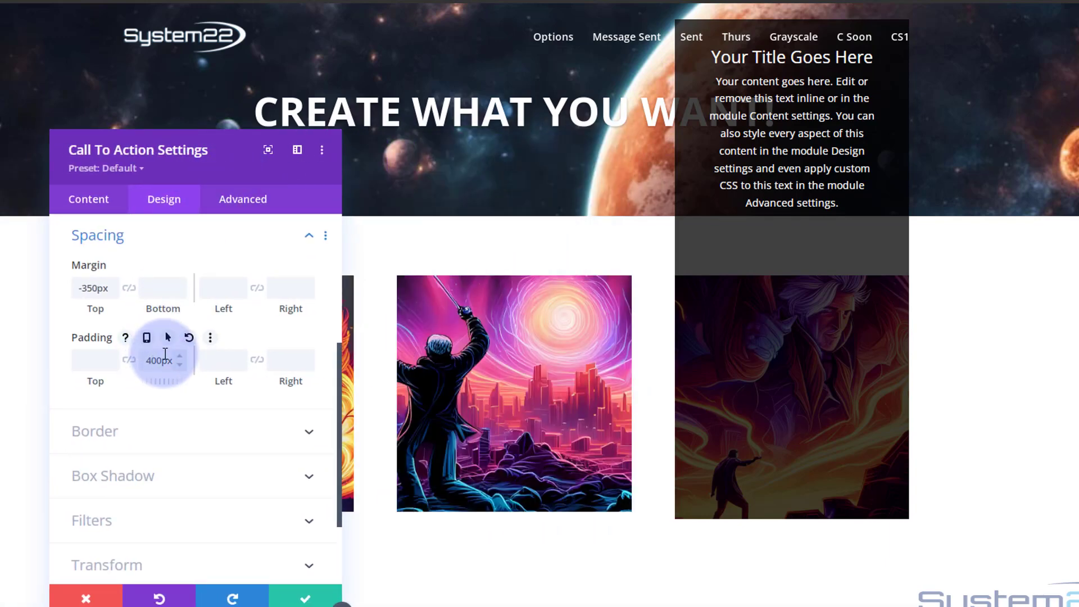
click(148, 359)
drag(147, 358, 154, 359)
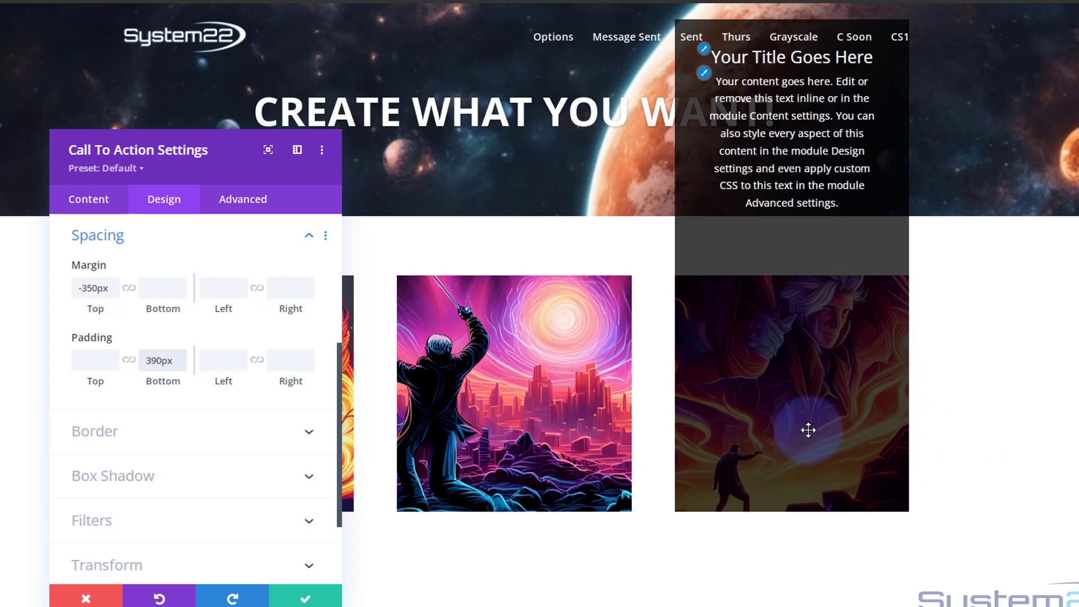
click(136, 387)
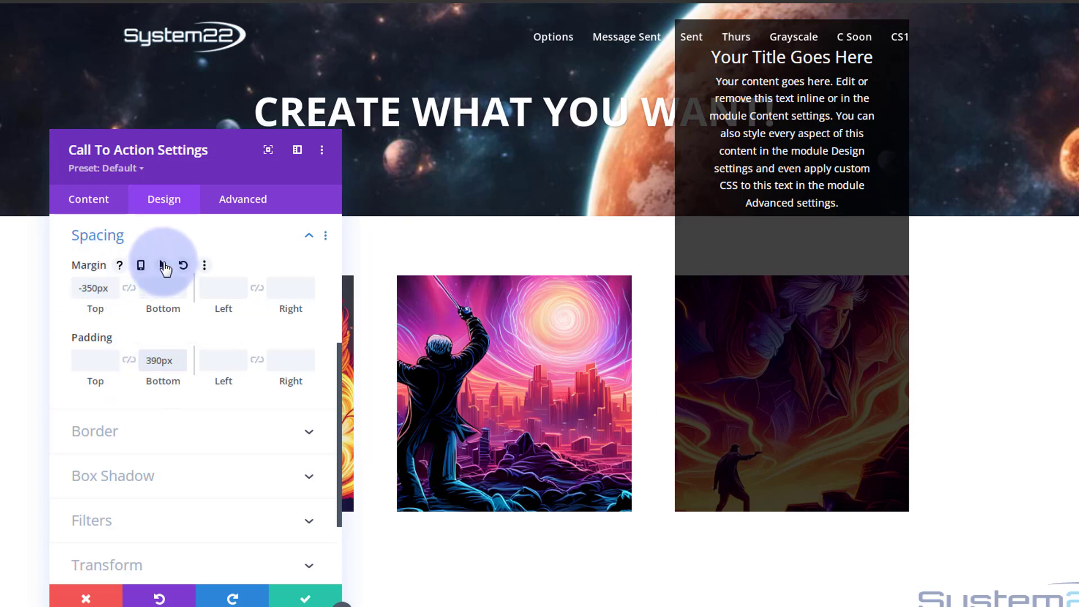
Enable hover values for the module's margin and padding, and set the hover bottom padding to 0px.
click(163, 266)
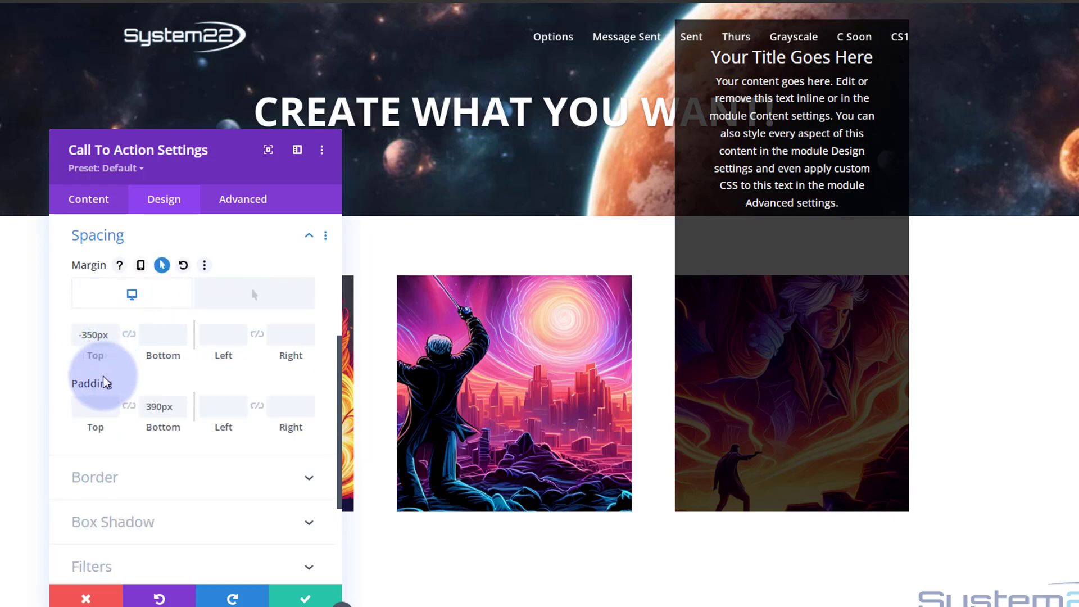
click(167, 384)
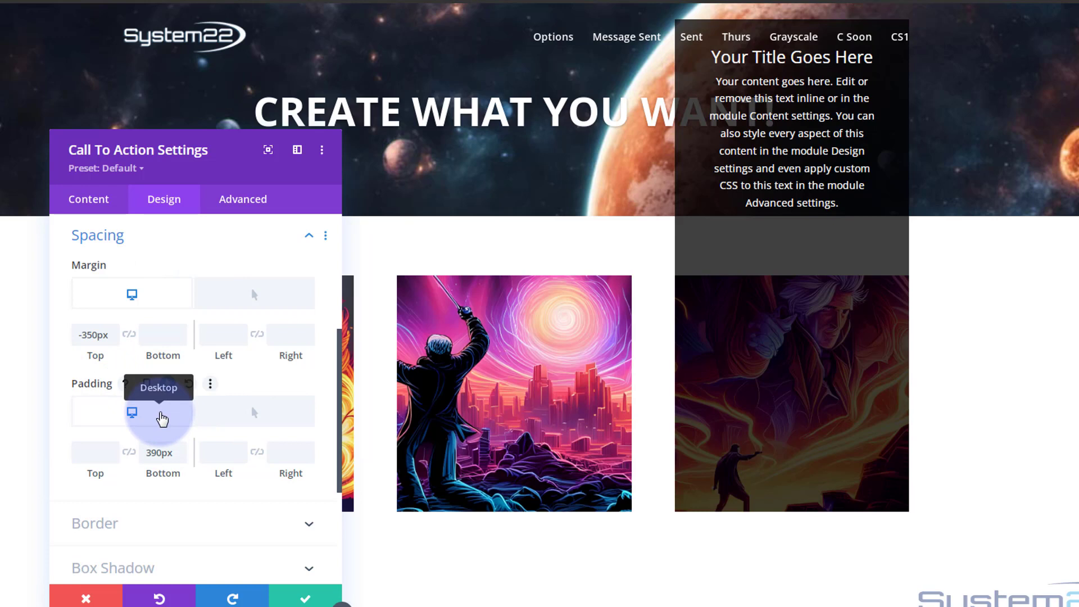
click(260, 417)
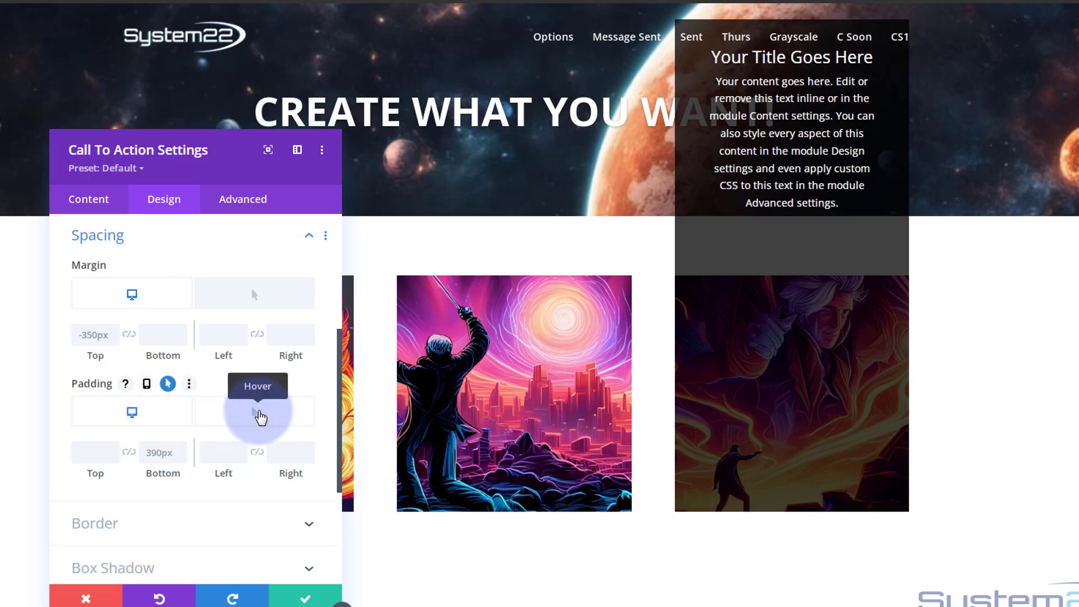
click(179, 455)
click(163, 453)
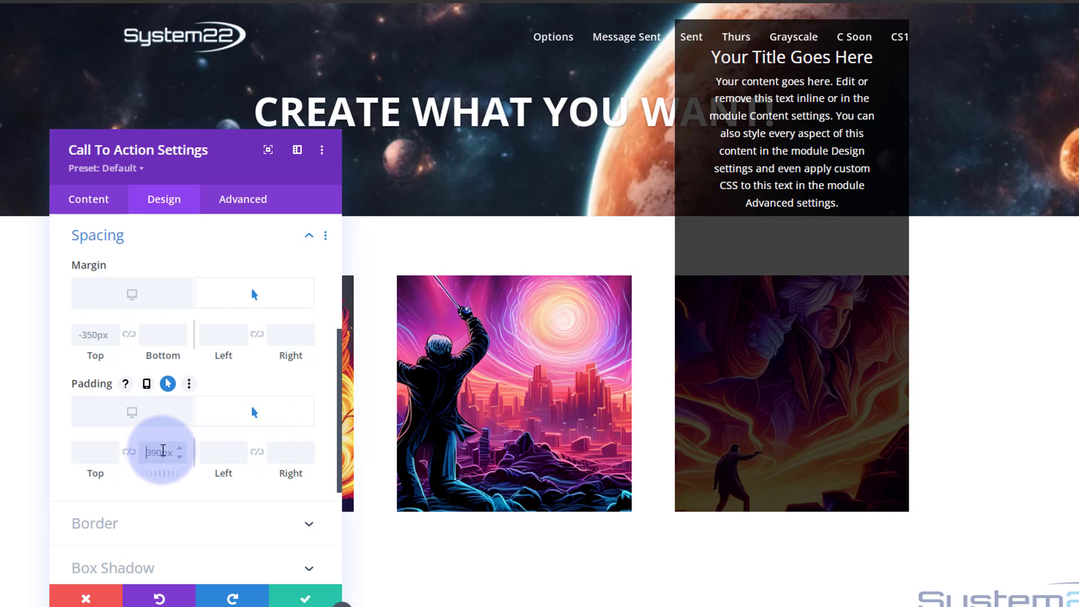
text(0px)
Set the hover top margin to 0px and the hover bottom padding to 40px, and return to the default spacing values.
click(259, 292)
click(85, 336)
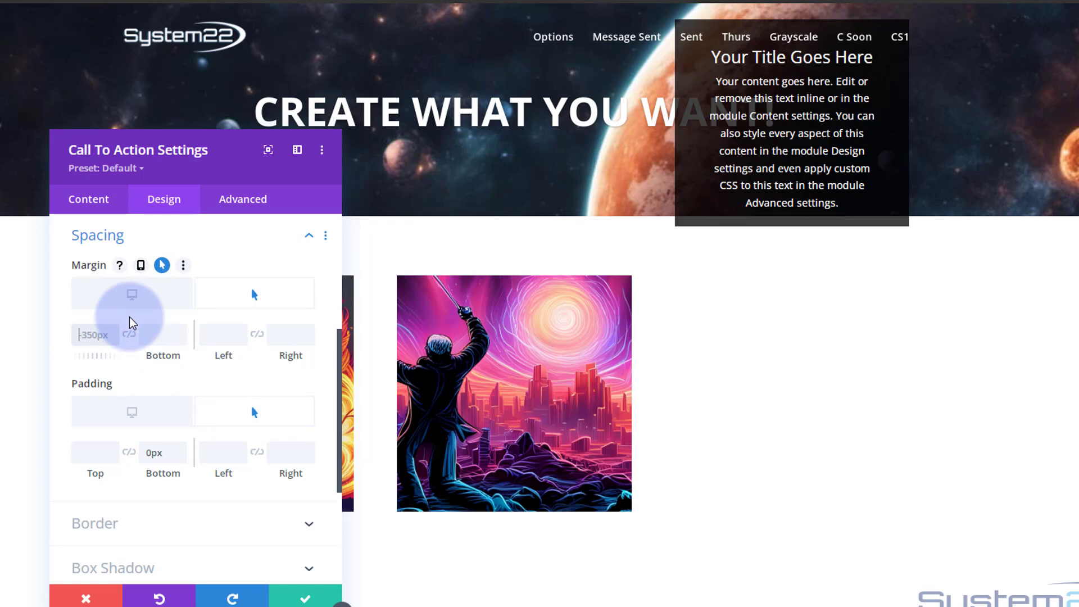
text(0px)
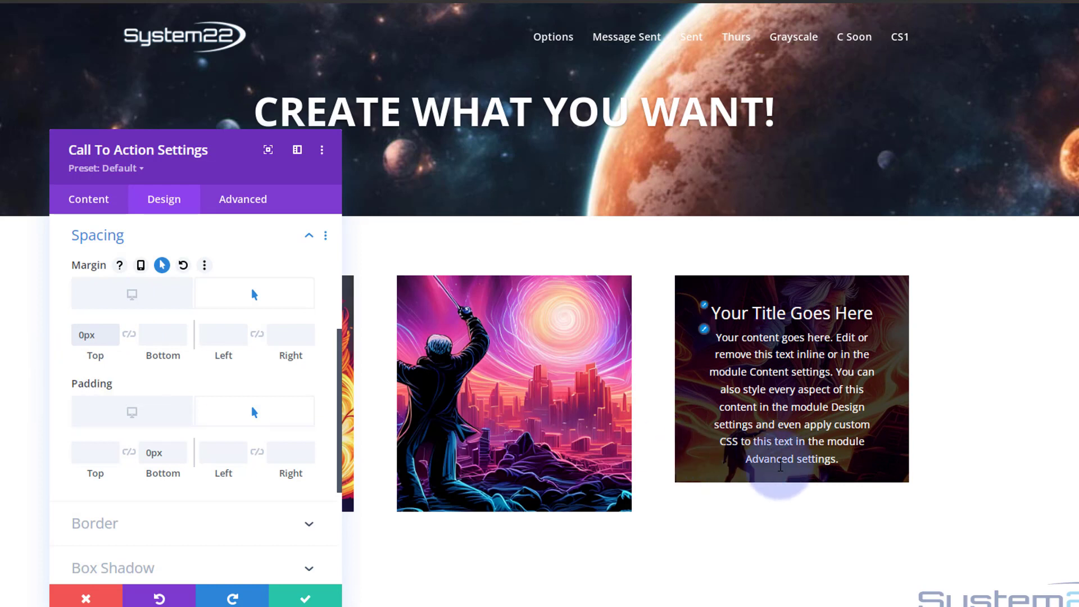
click(160, 452)
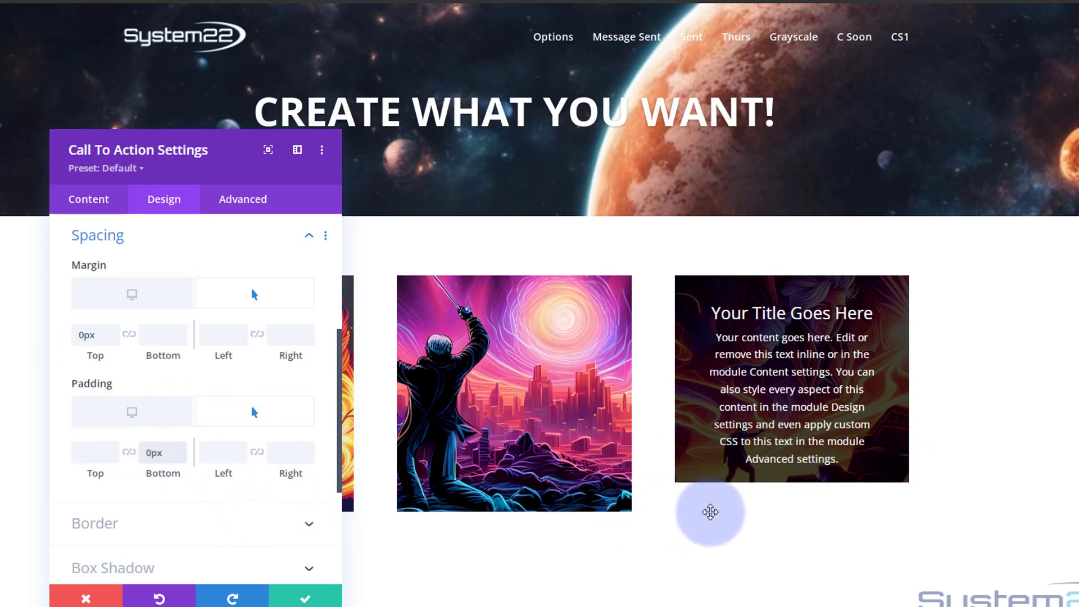
click(147, 454)
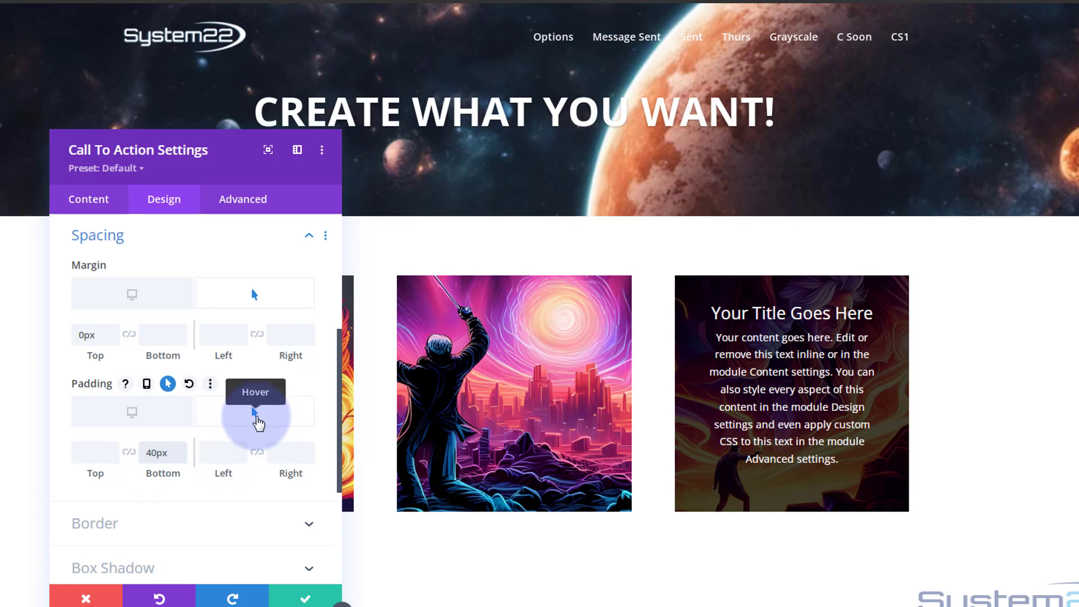
click(131, 416)
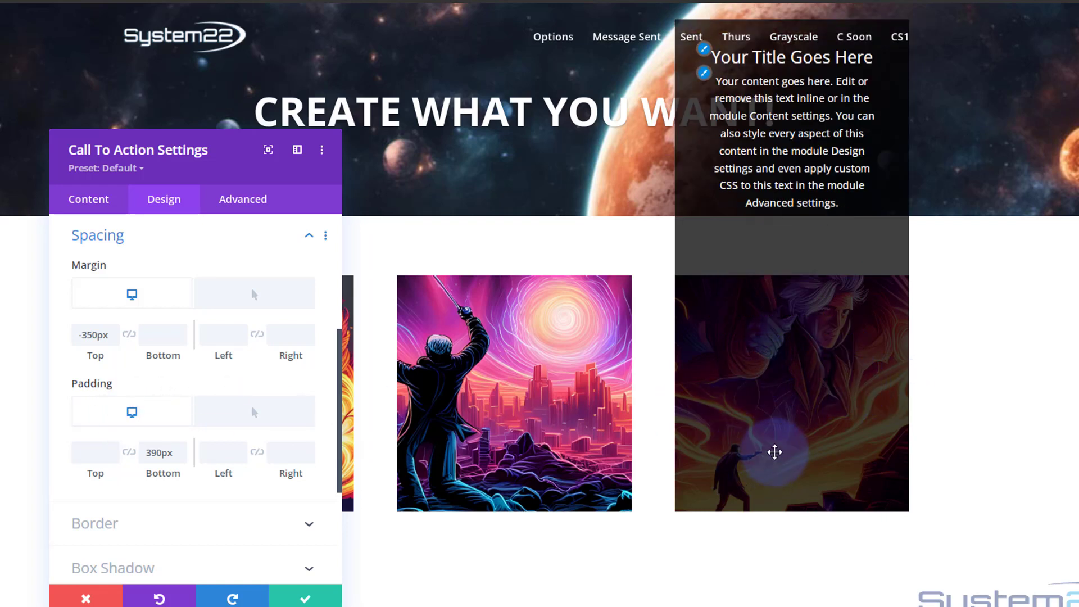
Enable hover values for the third Call To Action's background and set its default colour to rgba(0,0,0,0).
click(87, 205)
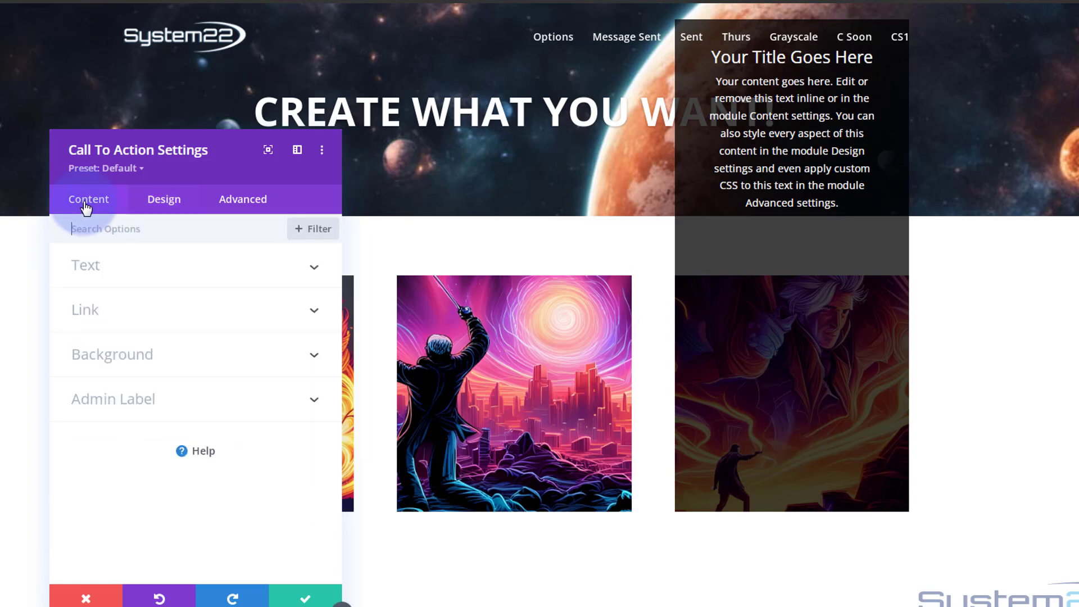
click(176, 355)
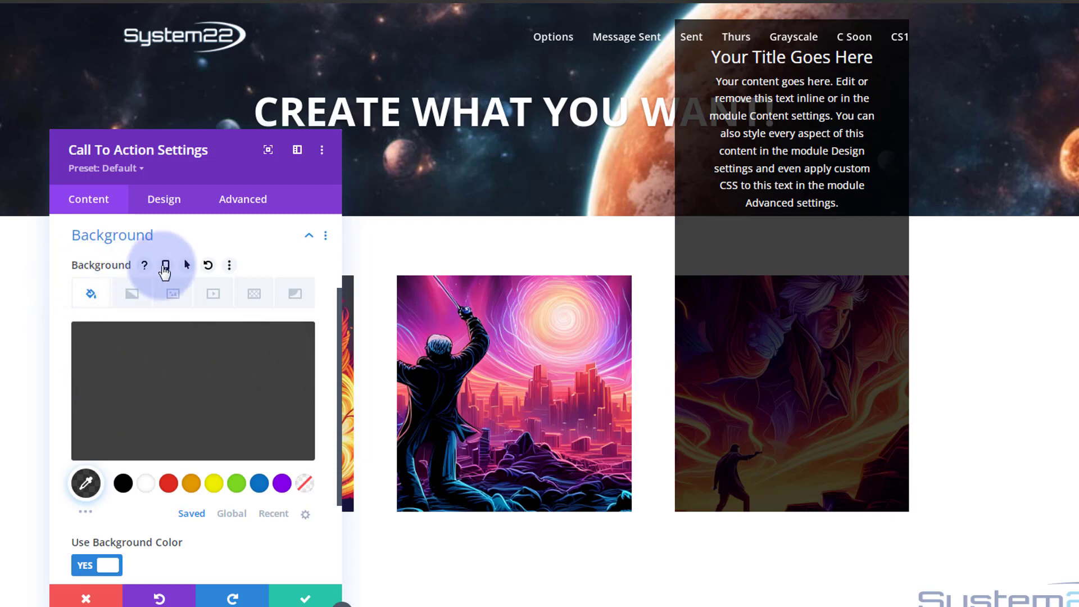
click(187, 265)
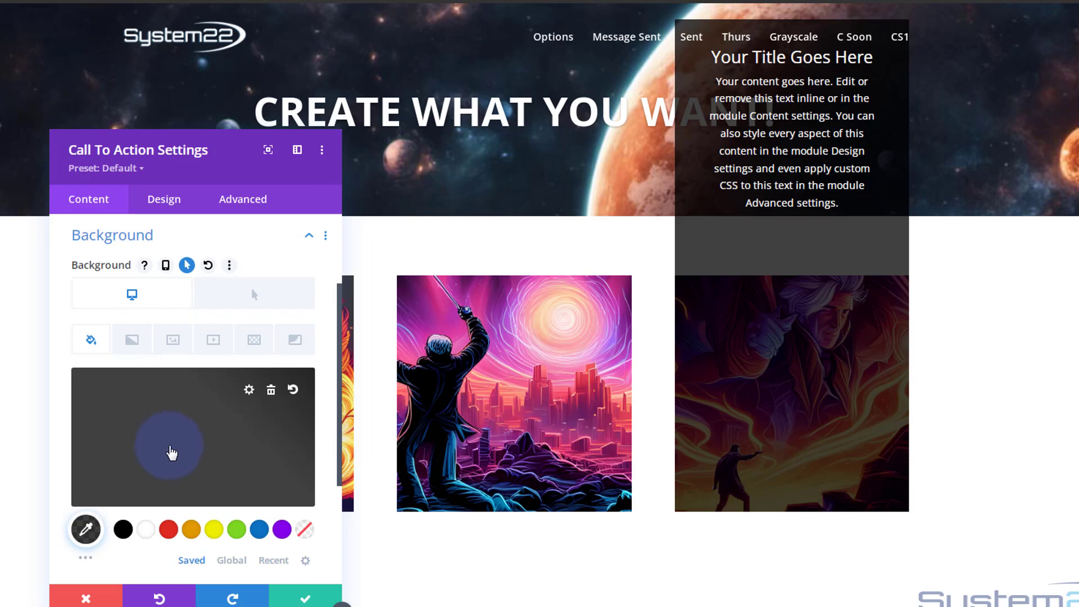
click(207, 456)
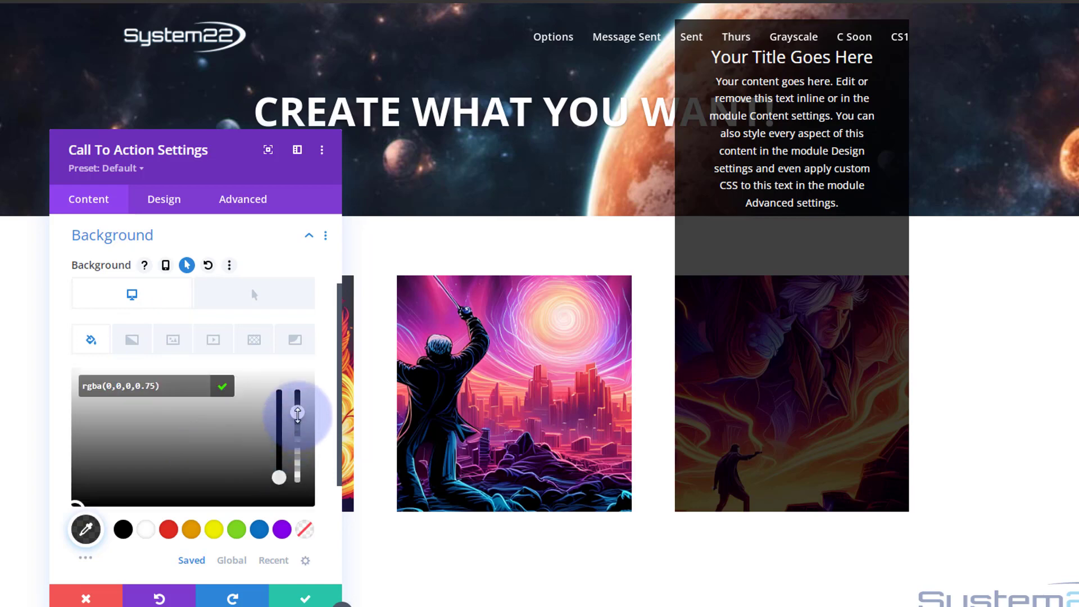
drag(298, 414, 294, 504)
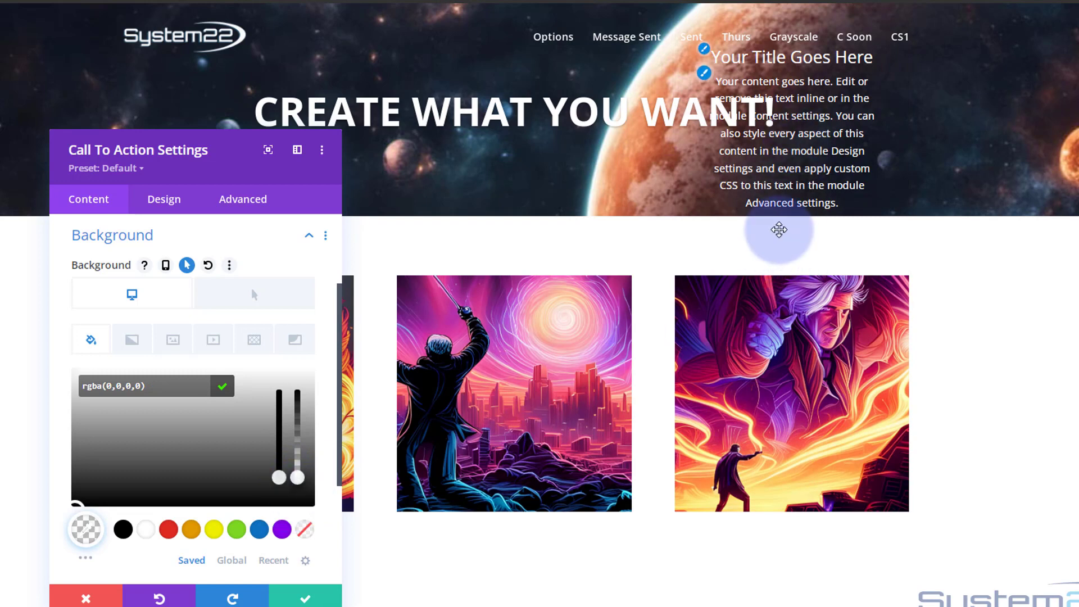
Set the Call To Action's hover background colour to rgba(0,0,0,0.75) and save the module settings.
click(277, 302)
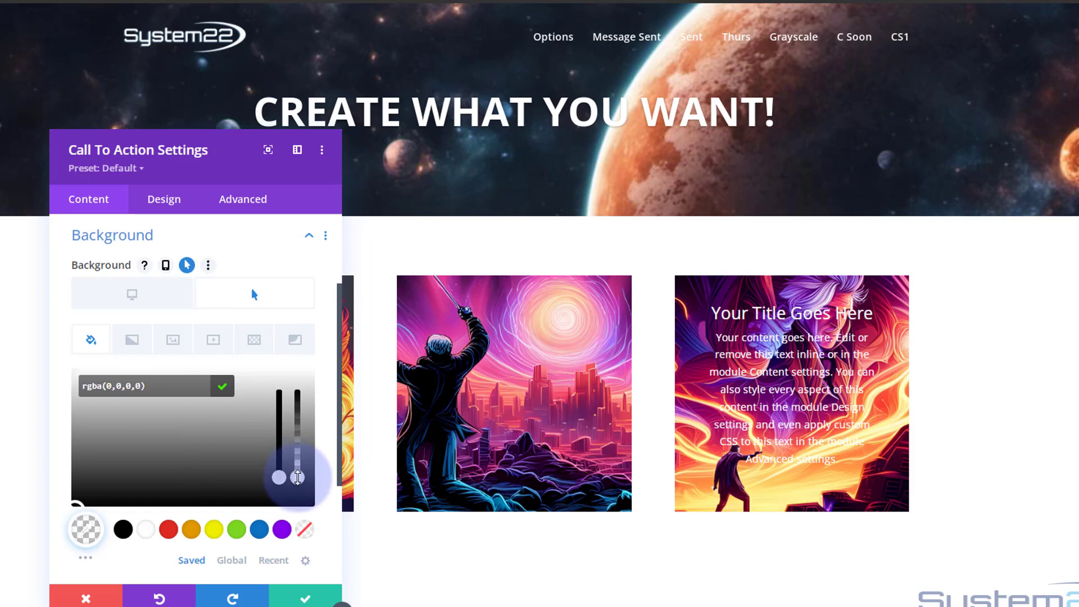
drag(293, 475, 299, 421)
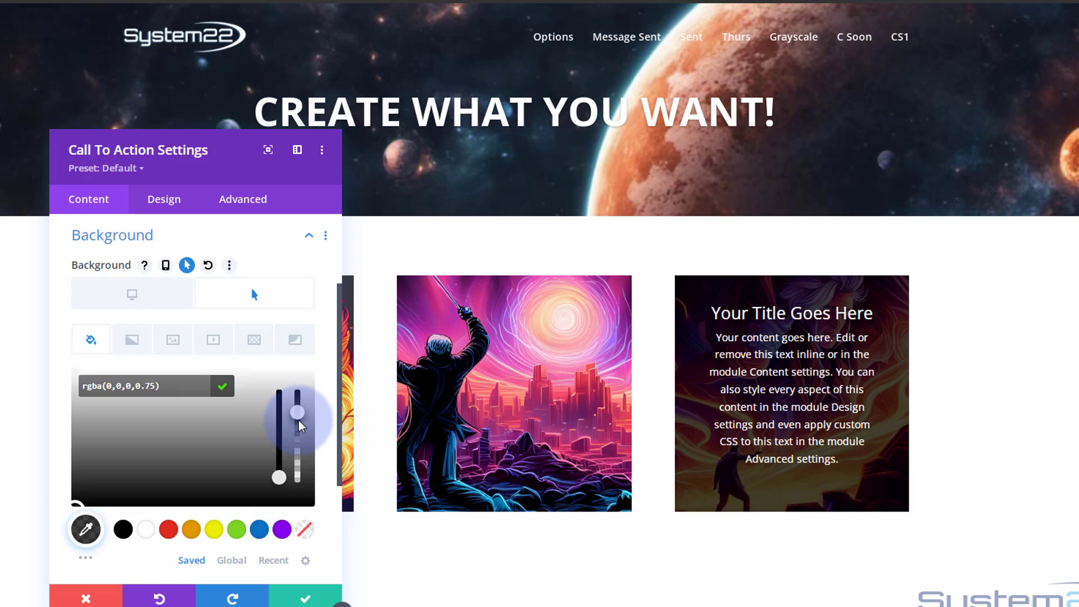
click(141, 302)
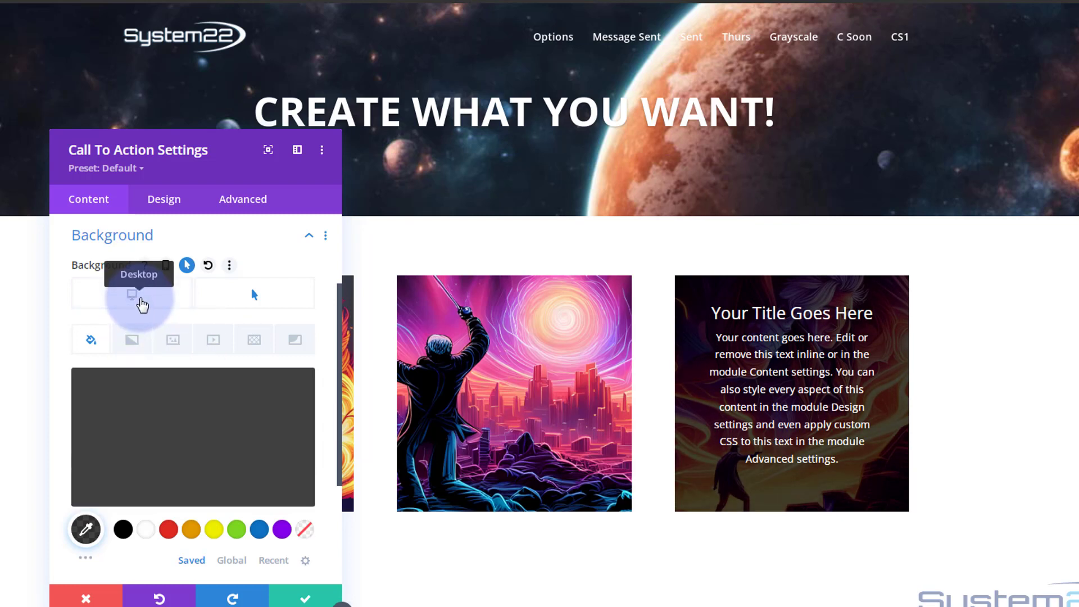
click(140, 303)
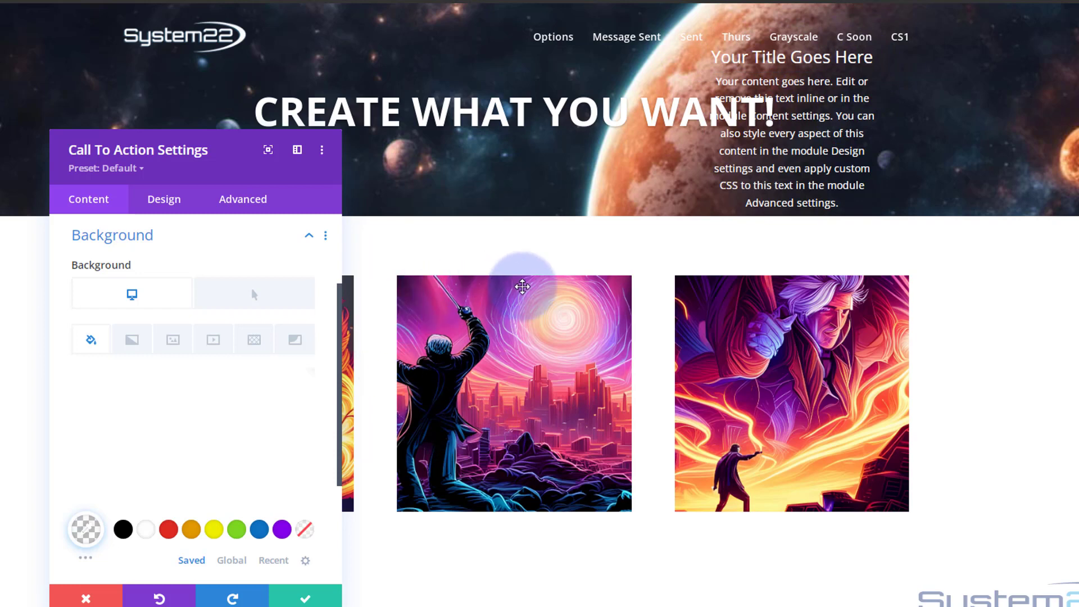
click(377, 389)
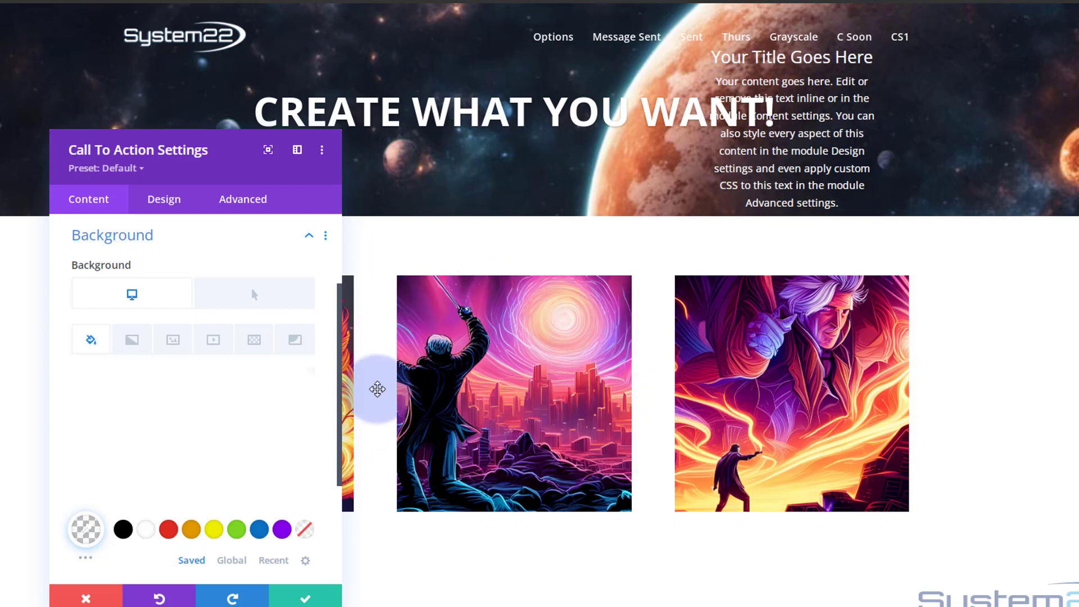
click(310, 599)
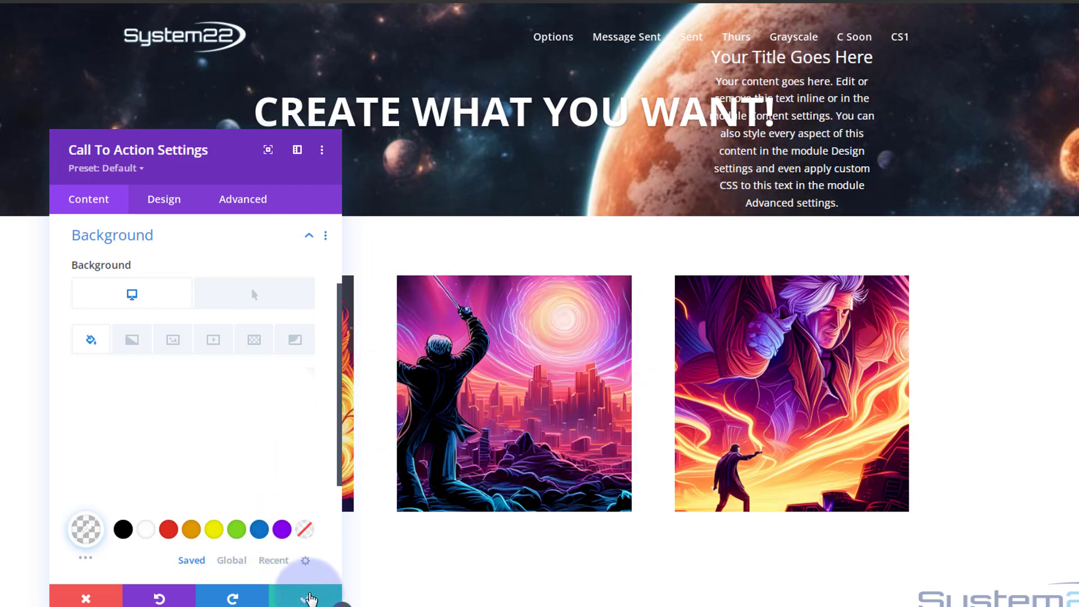
click(309, 599)
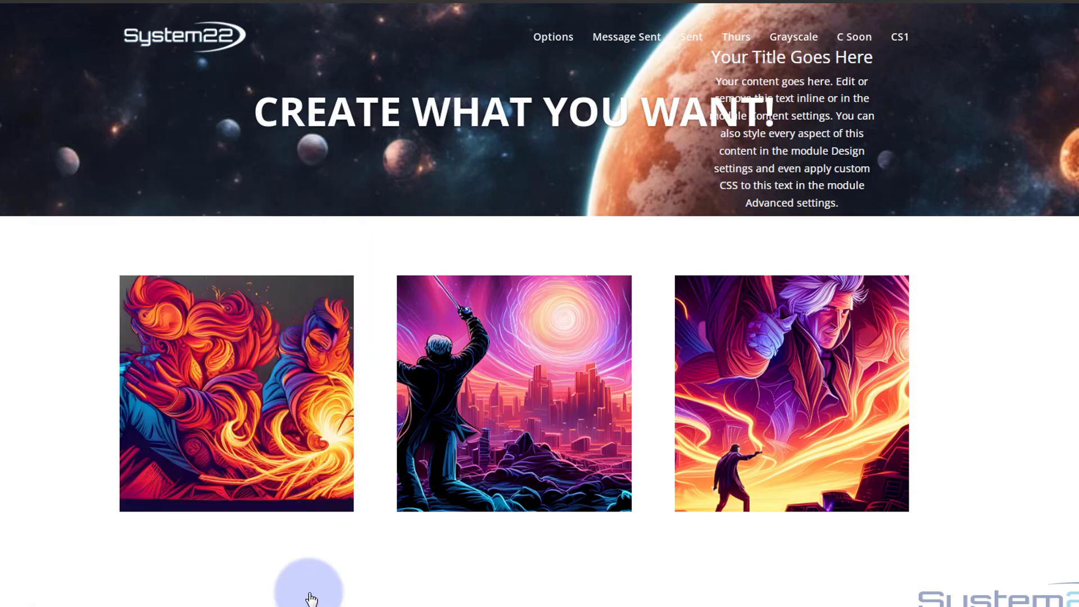
Set the row's second column to hidden horizontal and vertical overflow, and save the column settings.
mouse_move(250, 314)
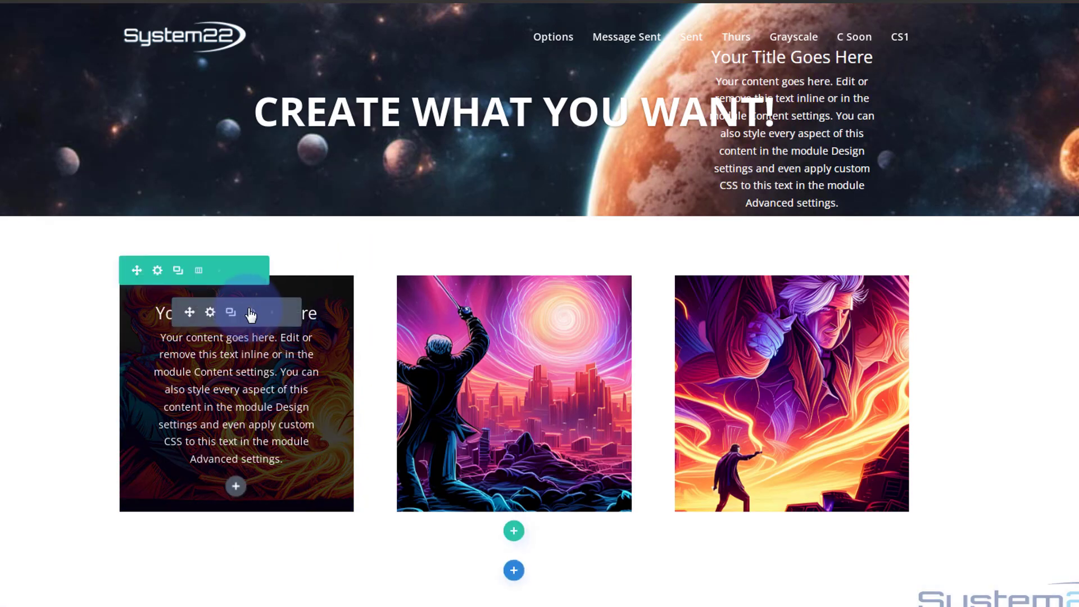
click(157, 272)
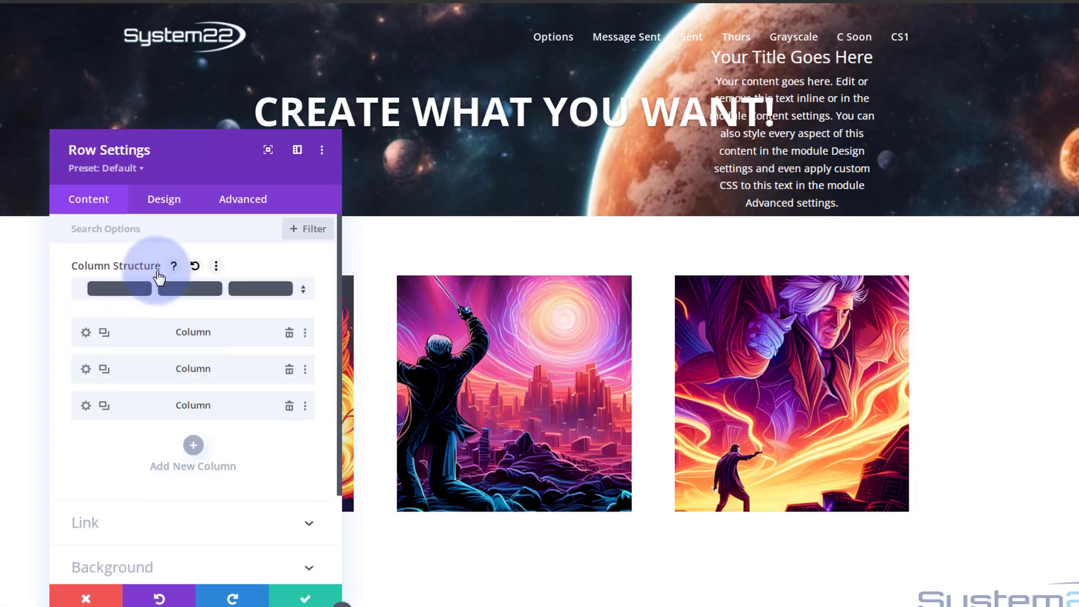
drag(219, 169, 253, 142)
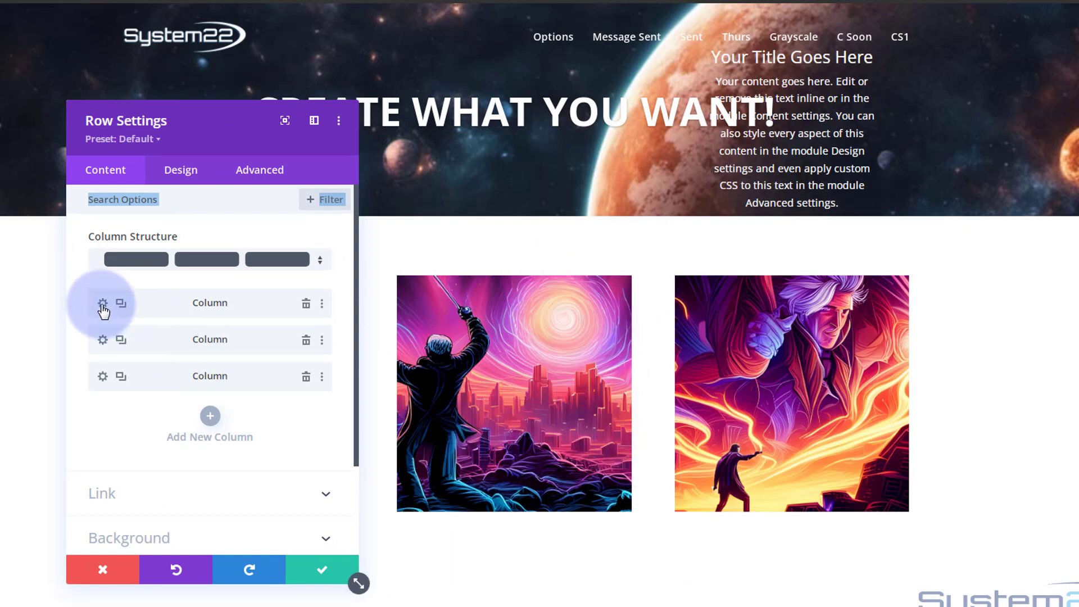
click(103, 340)
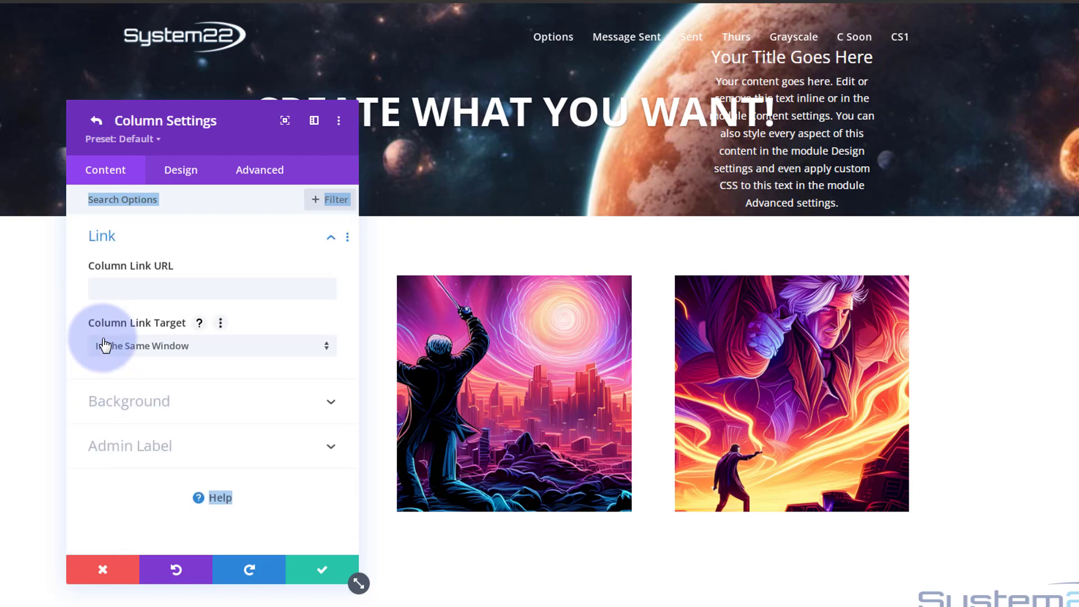
click(274, 173)
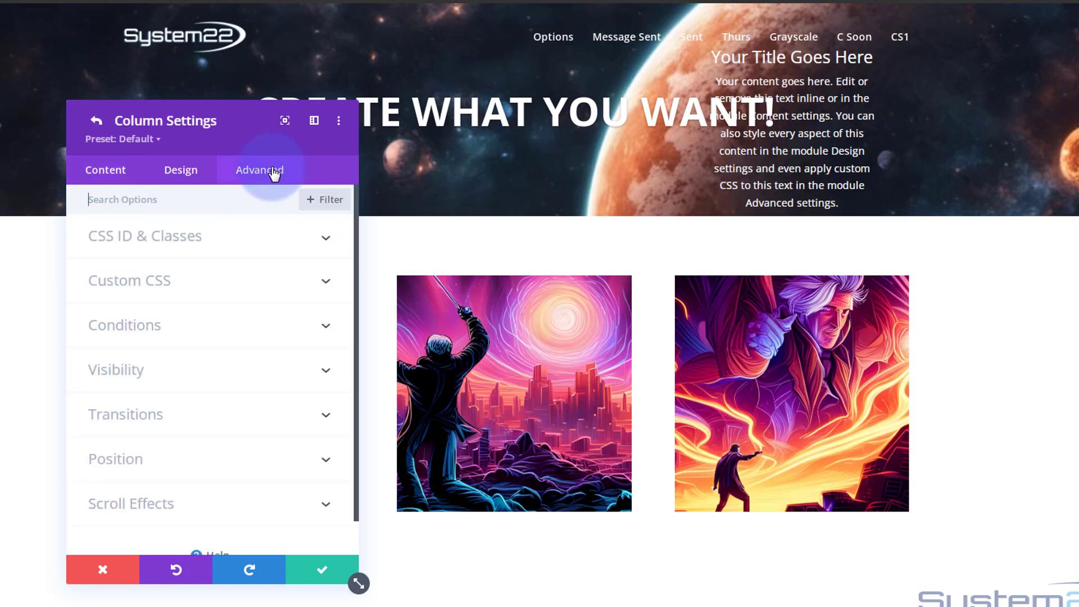
click(233, 380)
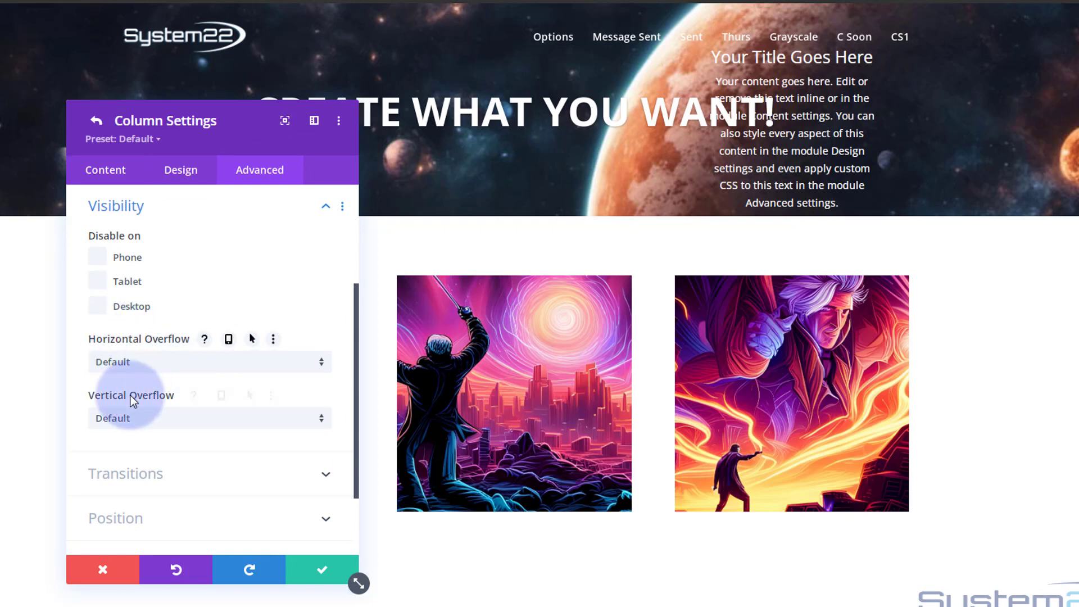
click(178, 368)
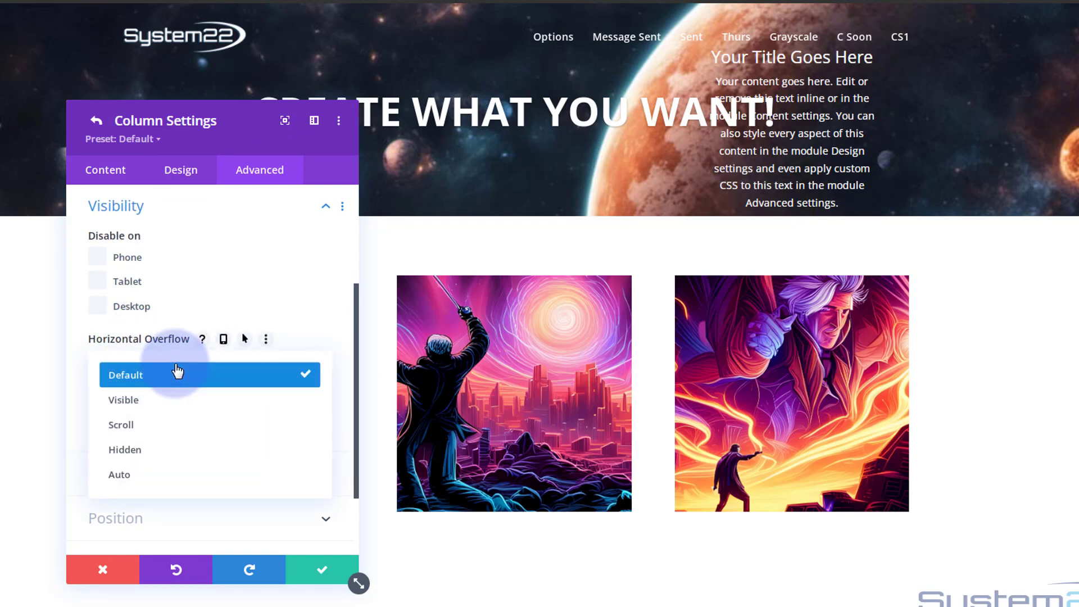
click(164, 454)
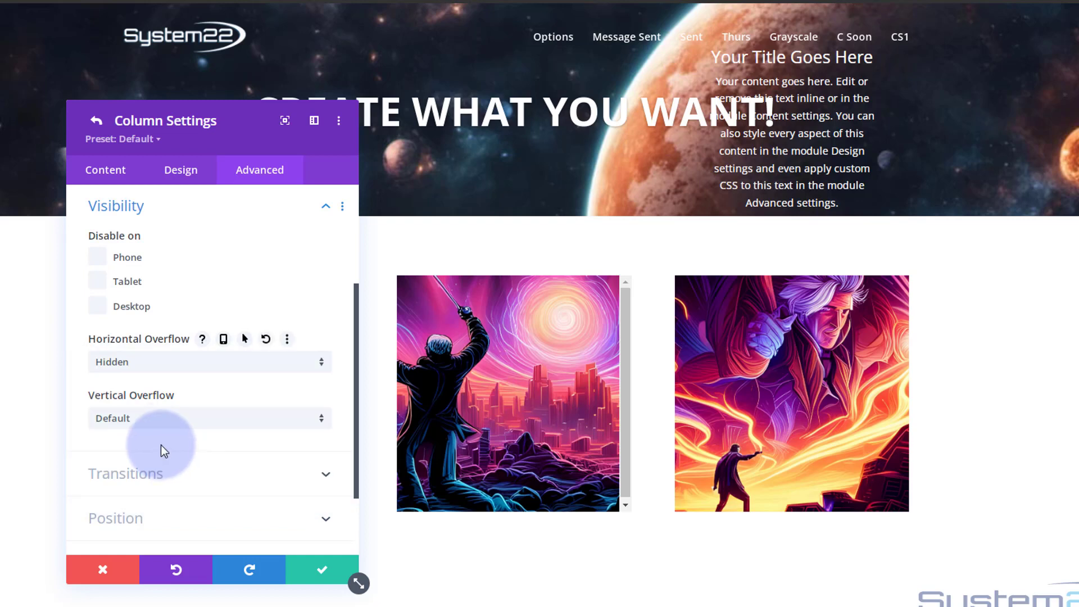
click(161, 419)
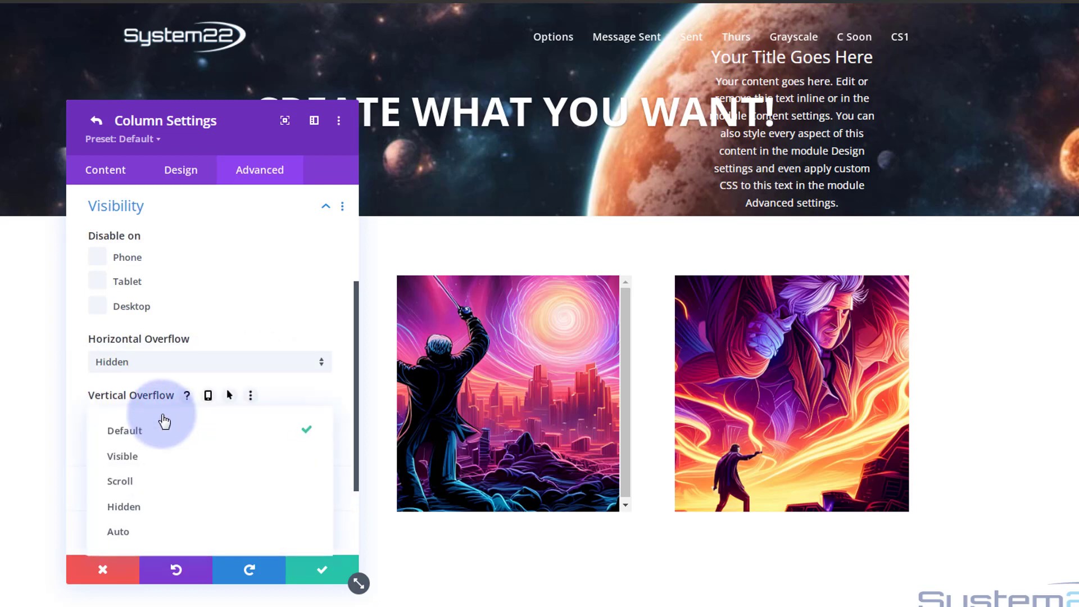
click(151, 507)
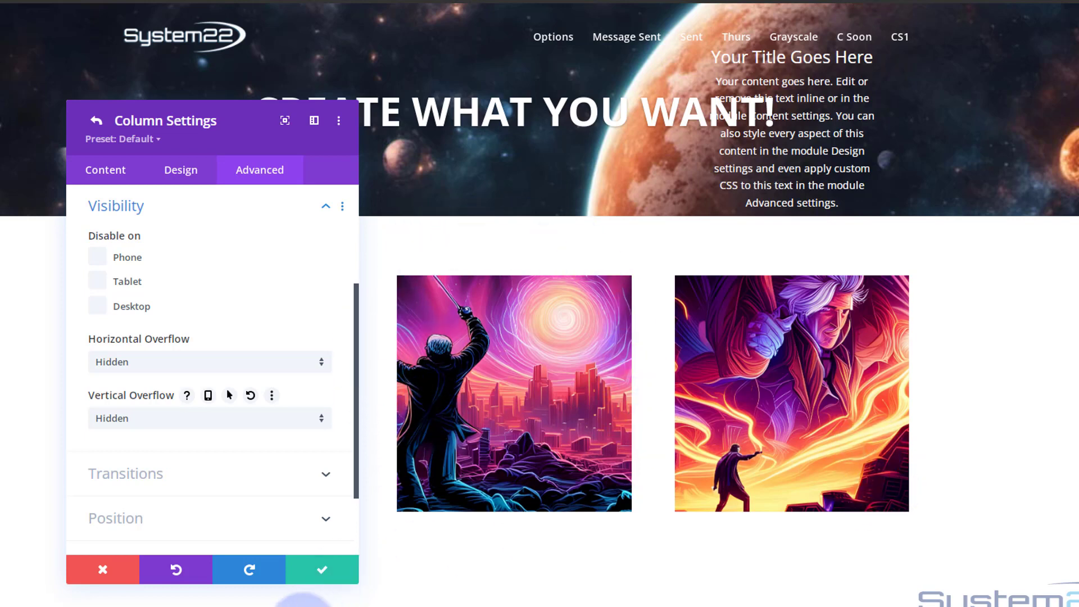
click(331, 582)
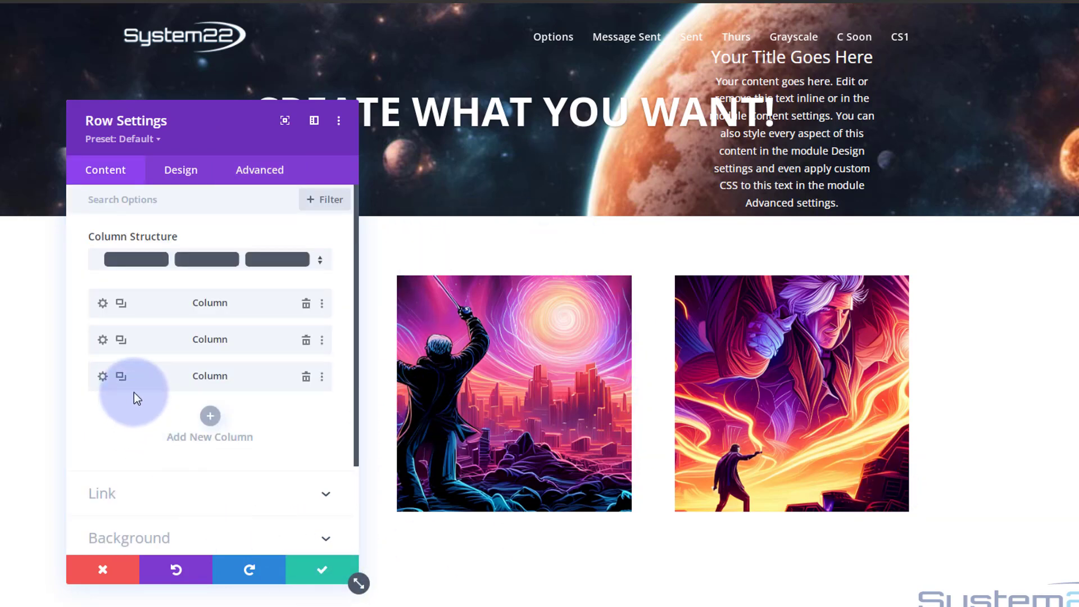
Set the third column's horizontal and vertical overflow to Hidden, and save the column and row settings.
click(103, 378)
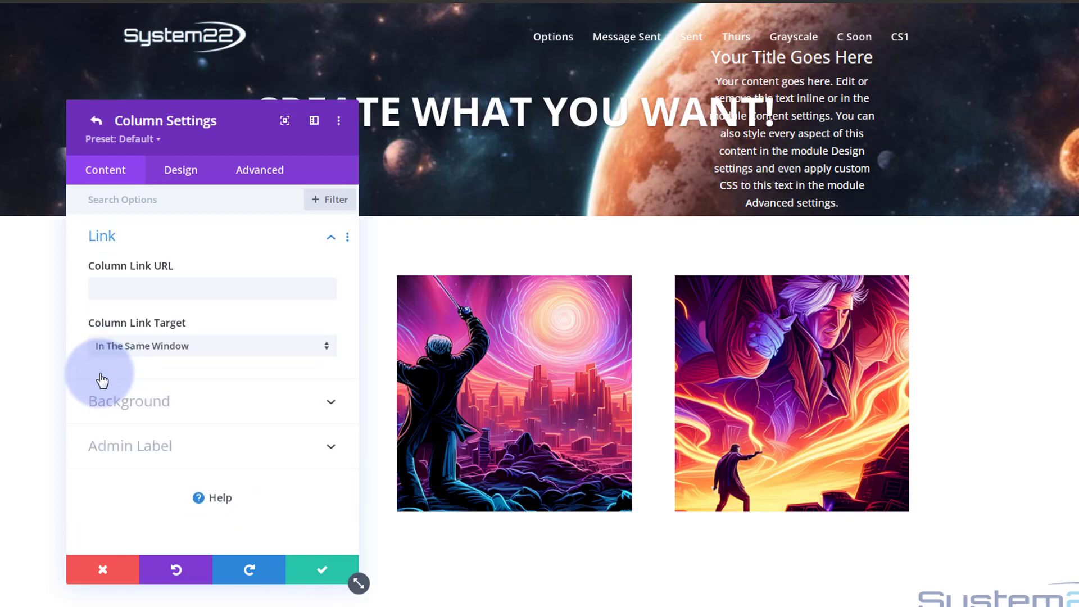
click(276, 170)
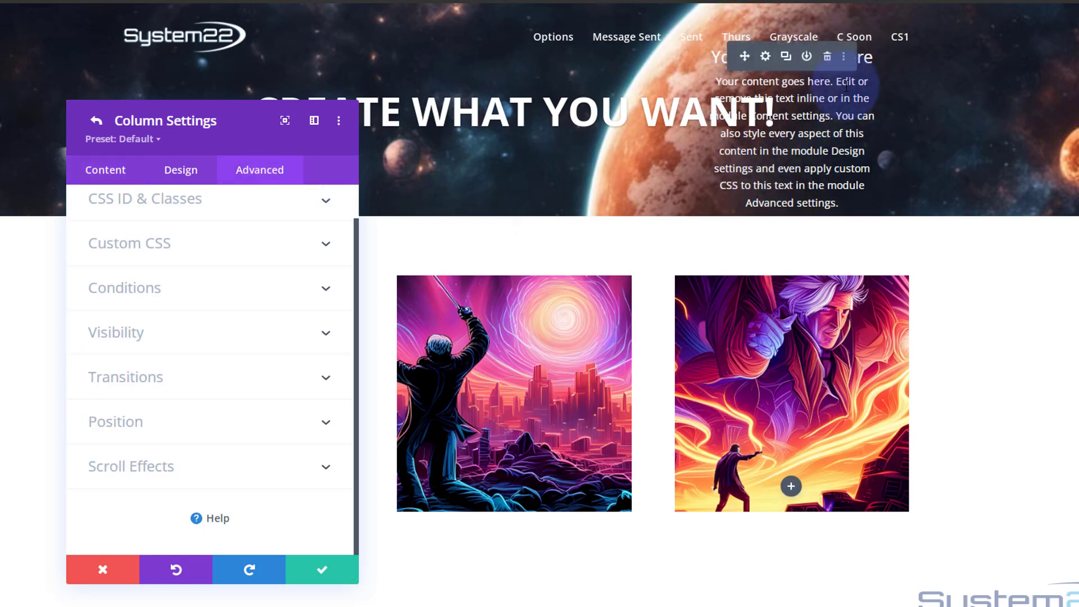
click(285, 343)
click(163, 366)
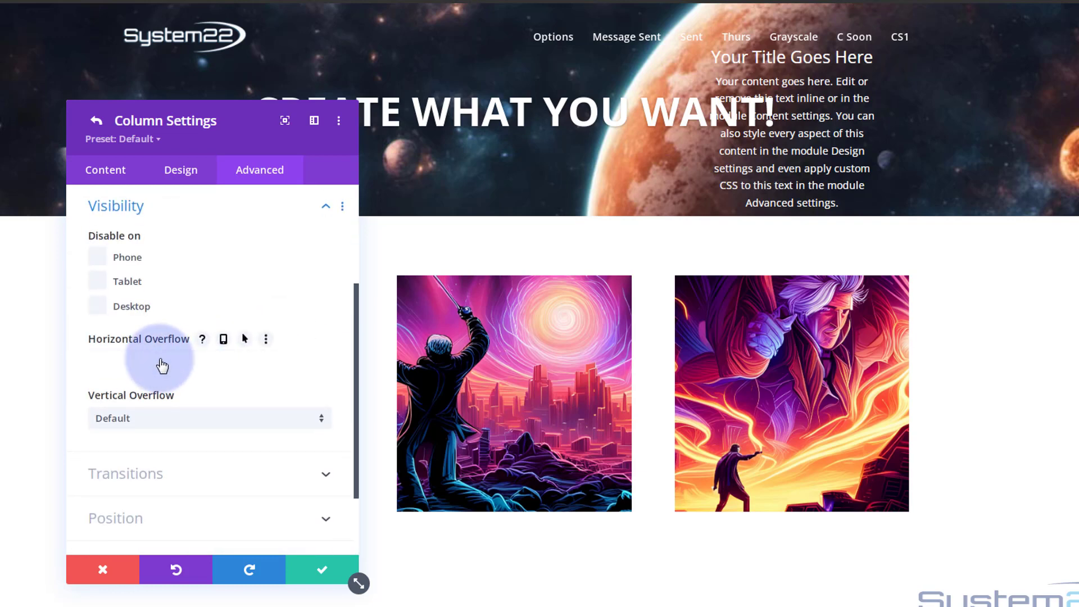
click(159, 449)
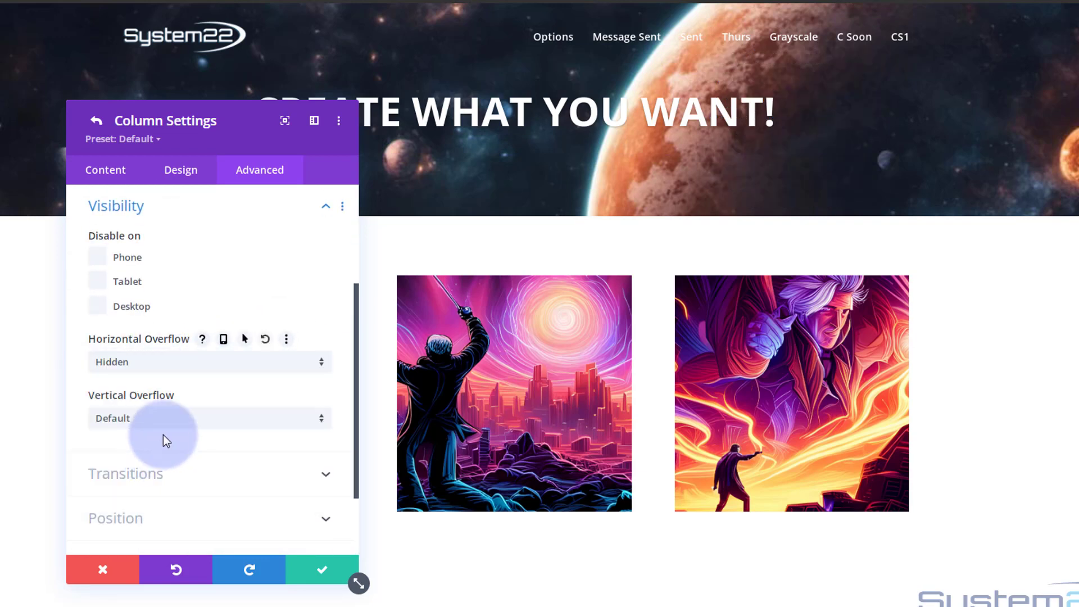
click(187, 421)
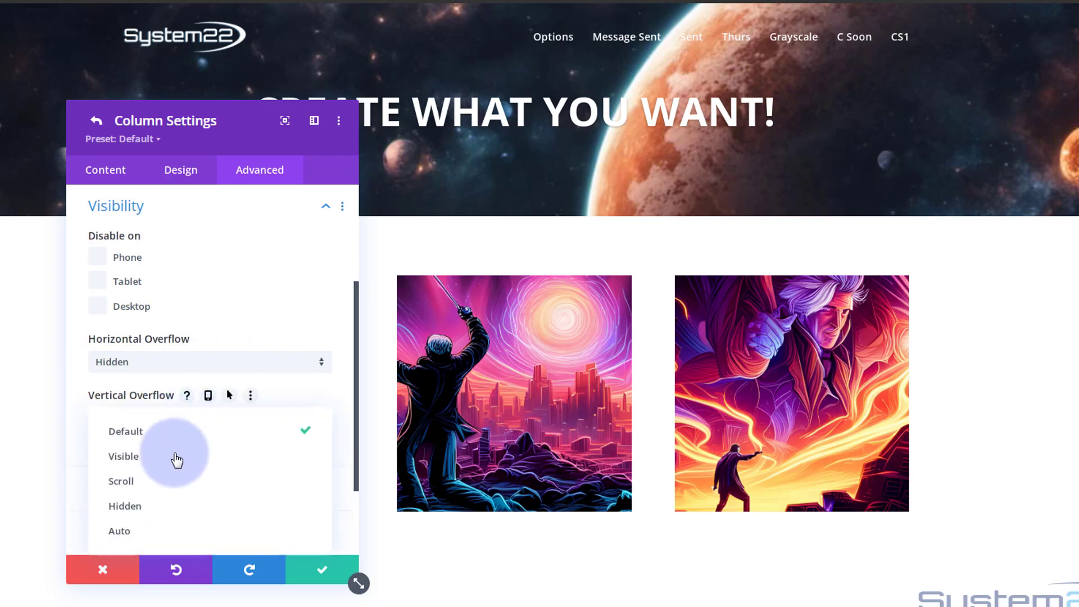
click(176, 516)
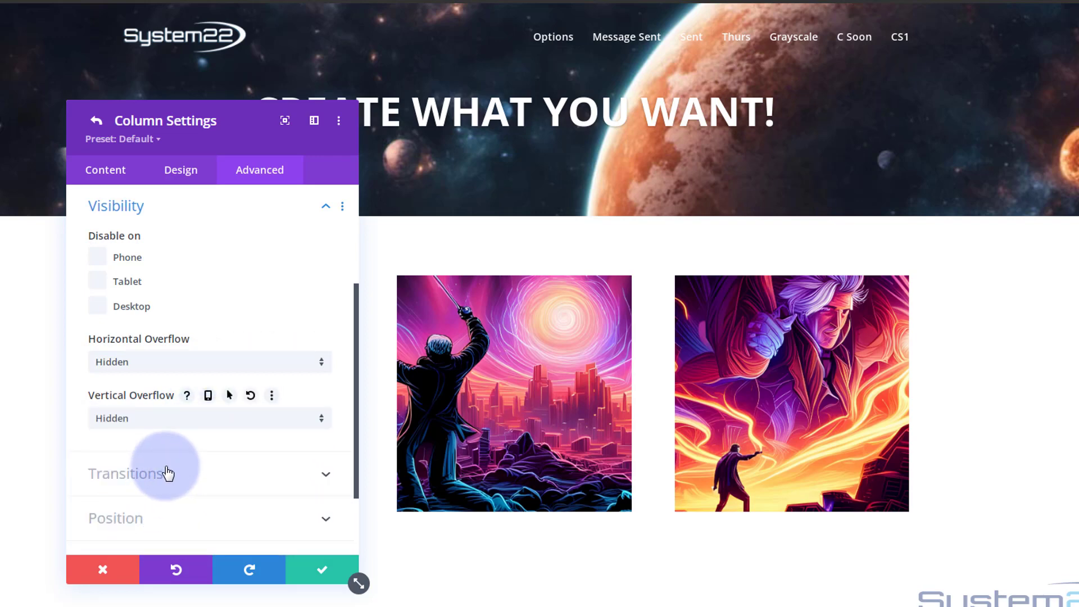
drag(260, 137, 560, 129)
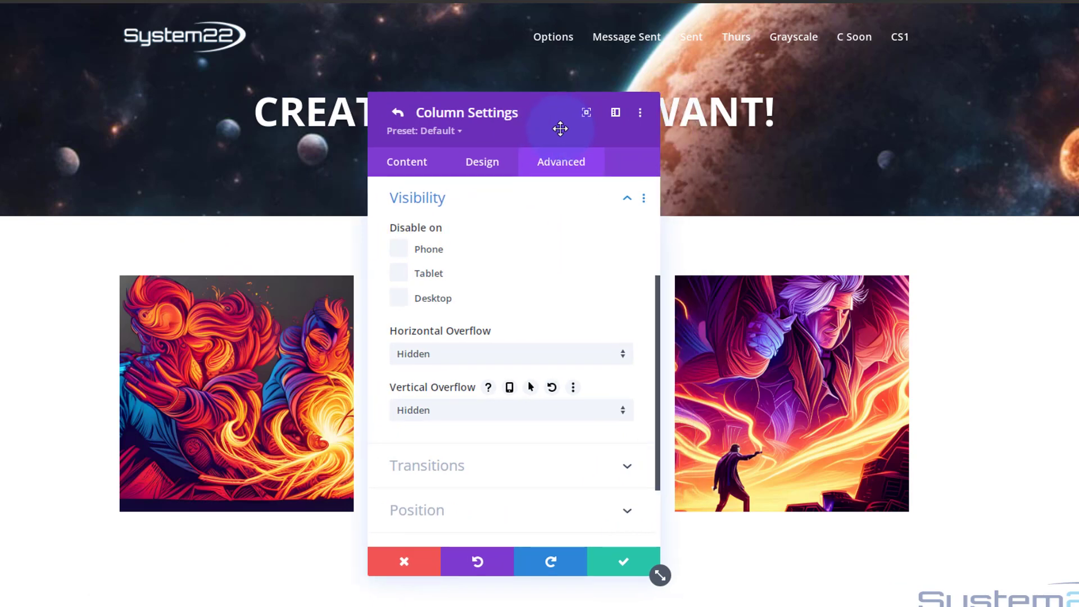
click(615, 563)
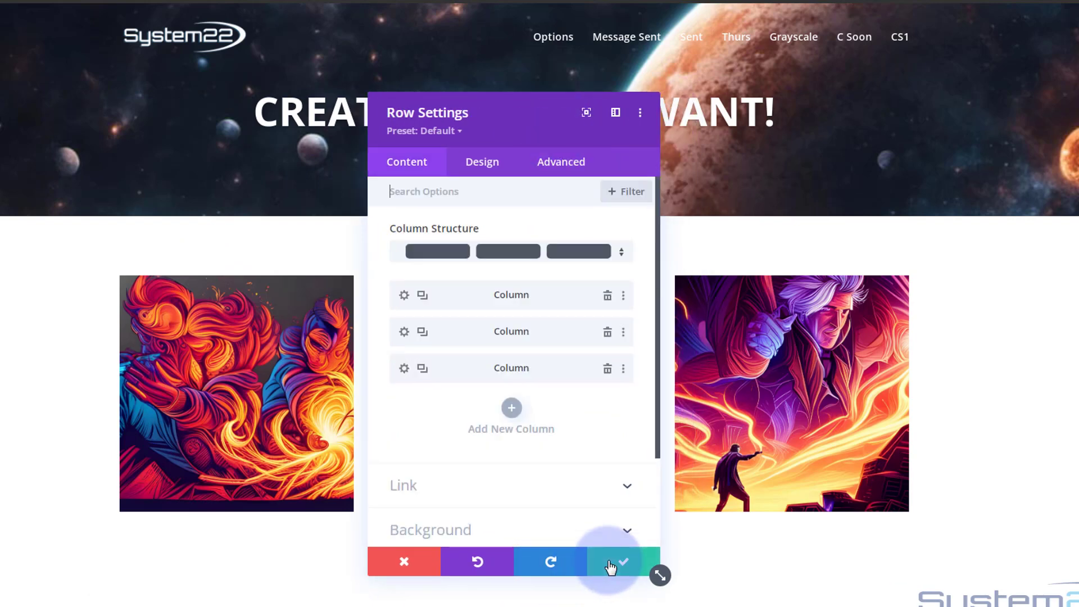
click(611, 565)
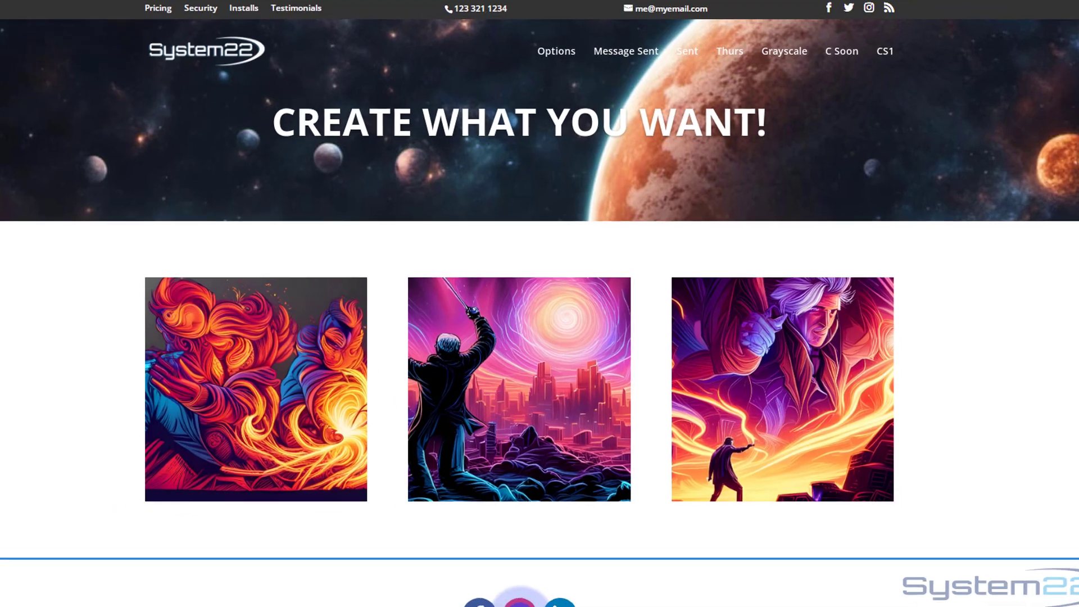
Save the page and exit the Visual Builder to the front-end view.
click(538, 562)
click(977, 565)
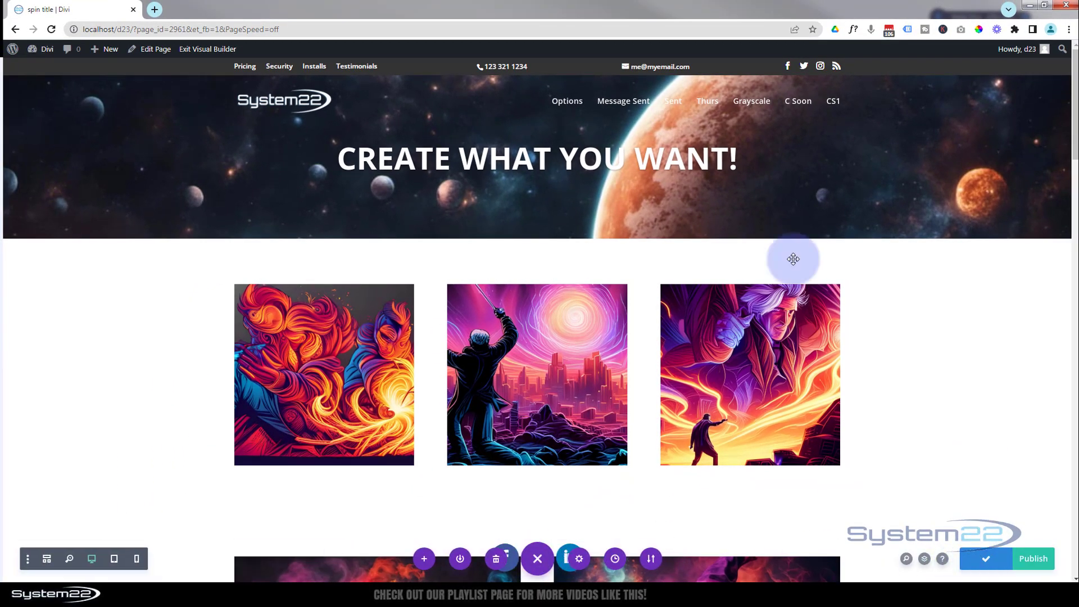
click(201, 51)
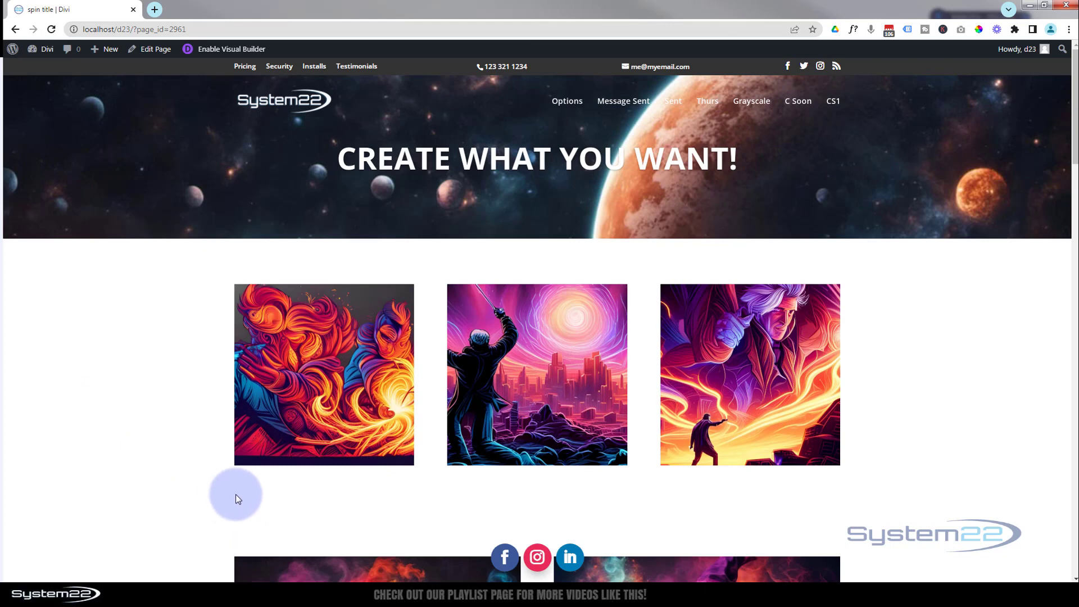
Check the hover effect of each of the three Call To Action modules on the front-end page.
mouse_move(293, 422)
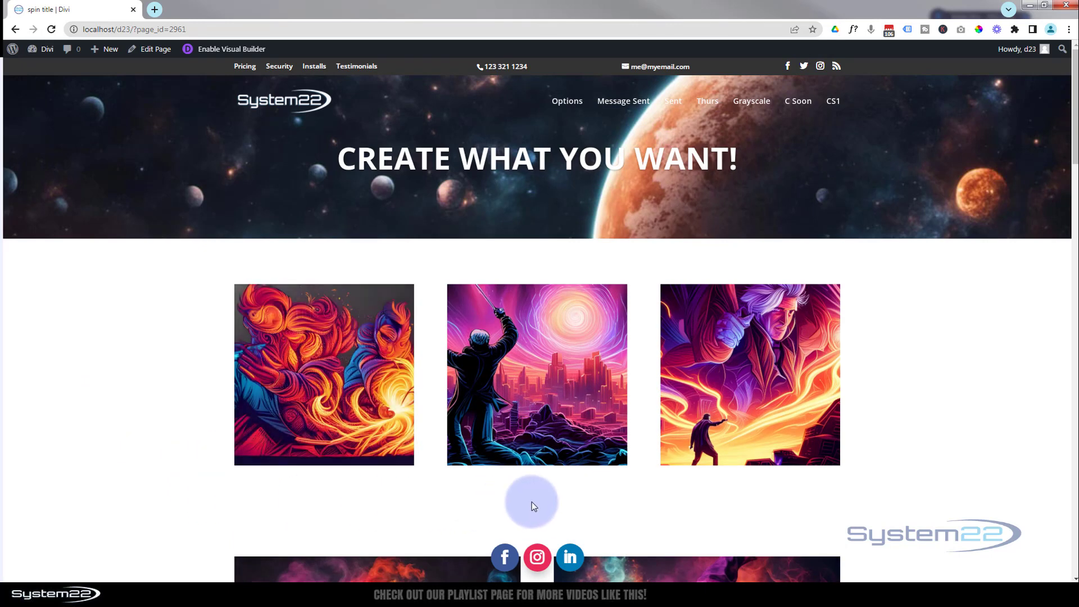
mouse_move(531, 419)
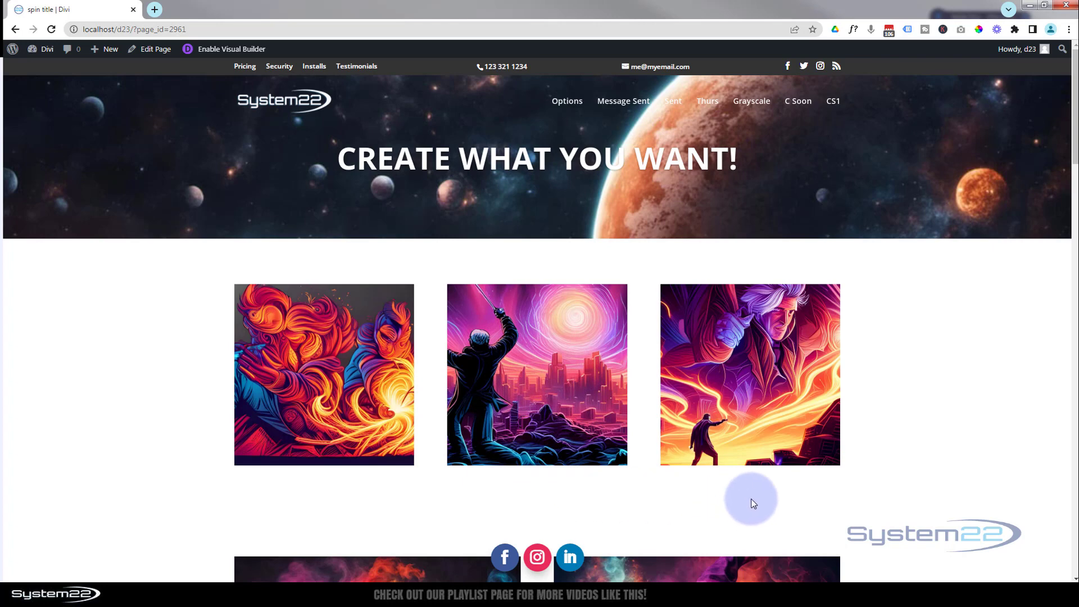
mouse_move(744, 400)
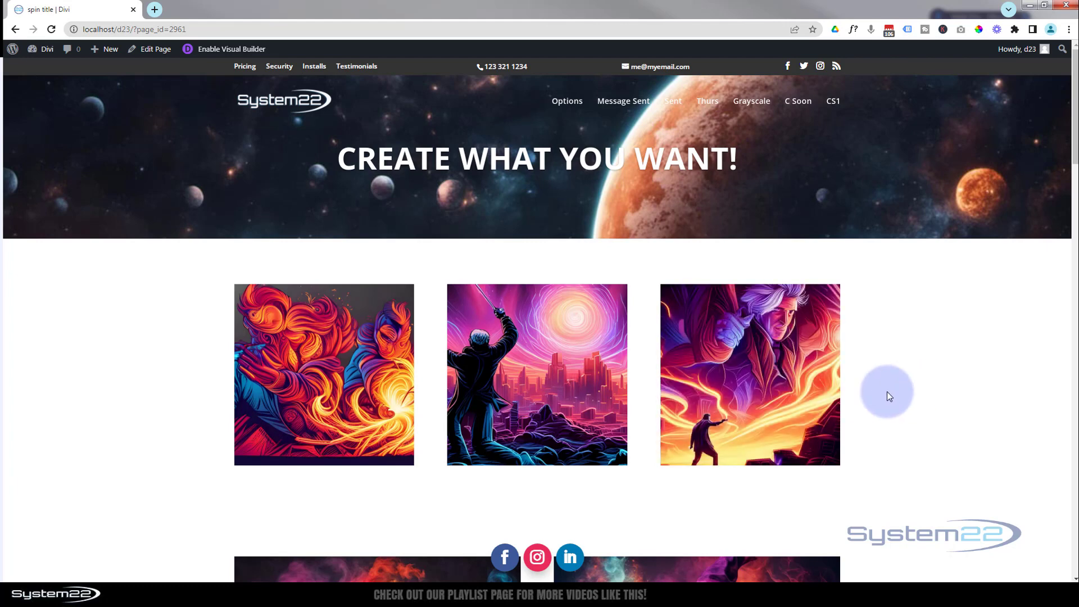
mouse_move(794, 401)
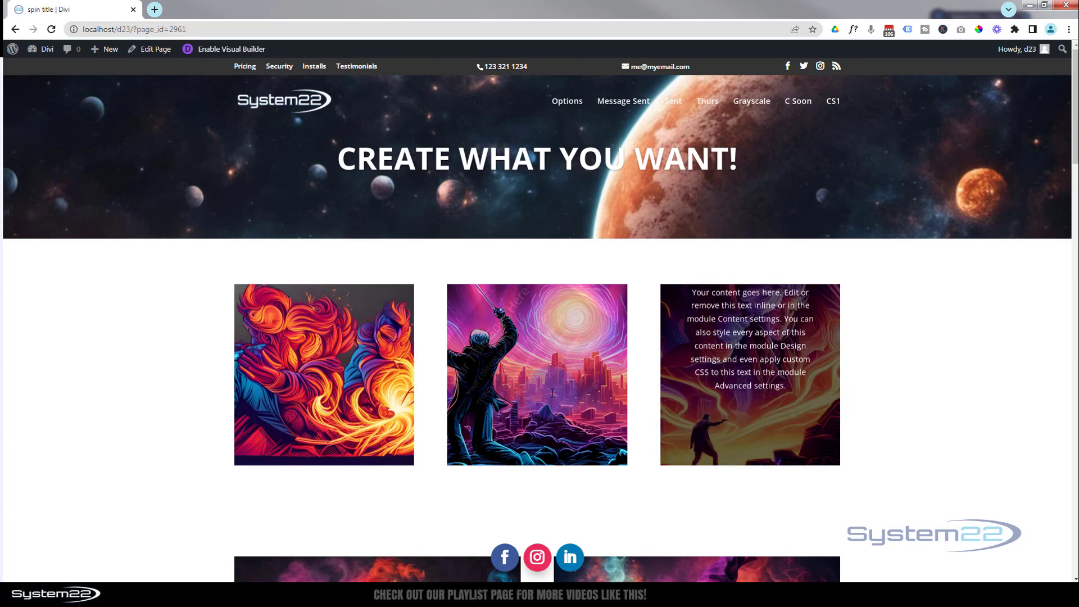
mouse_move(552, 394)
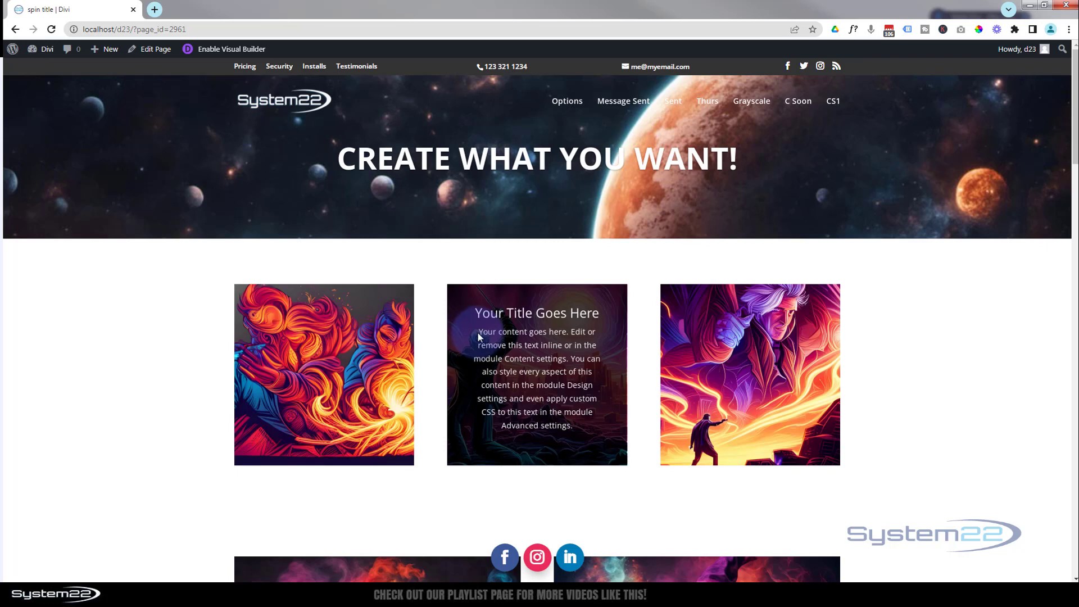
drag(480, 335, 582, 399)
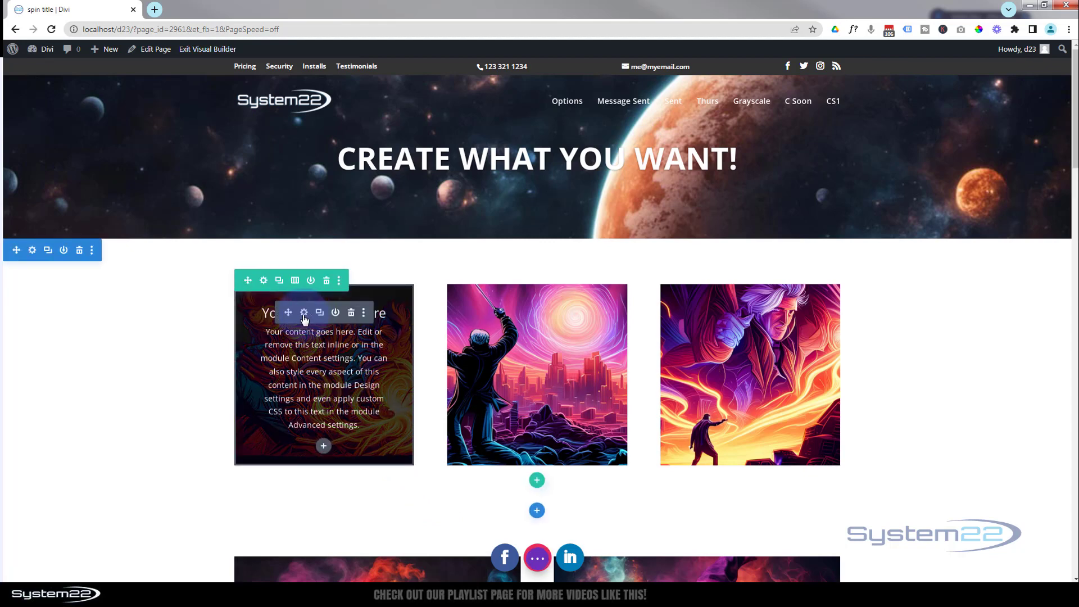
Set the first column's Call To Action module height to 322px.
click(304, 314)
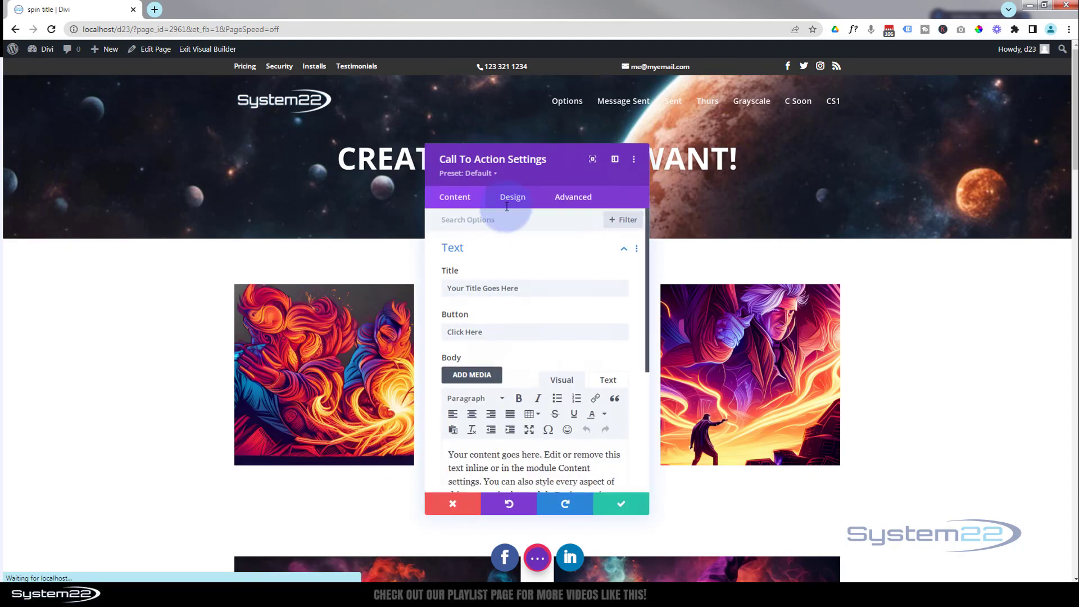
click(513, 198)
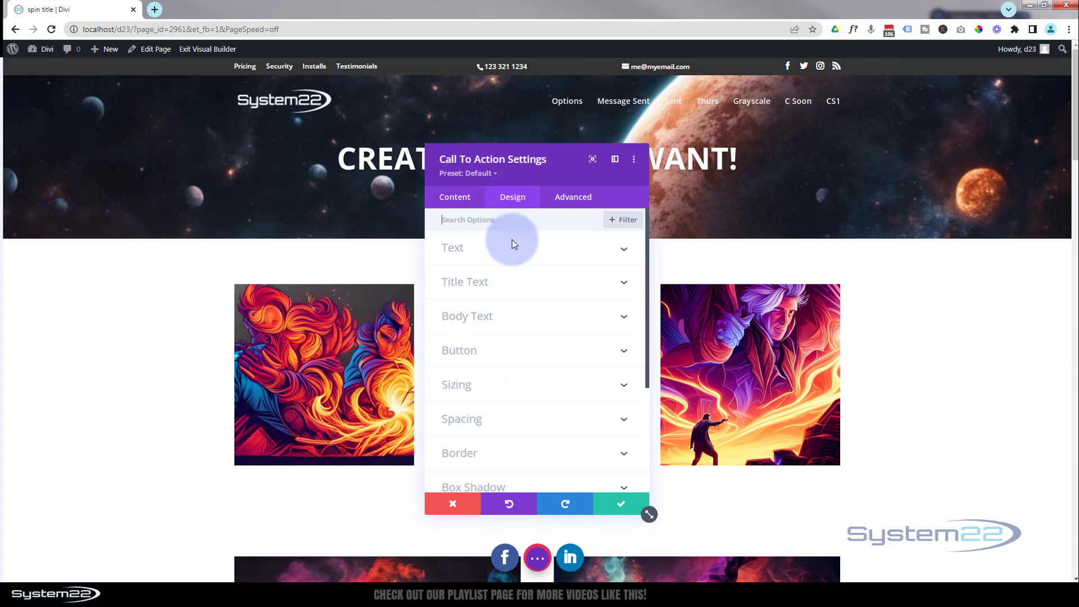
click(540, 385)
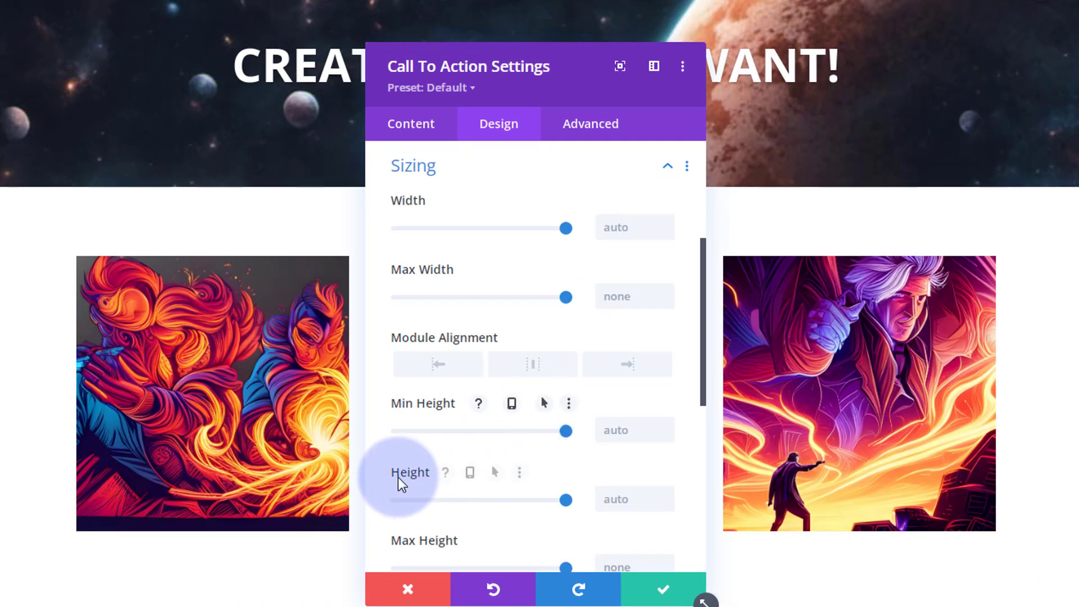
drag(573, 86, 630, 83)
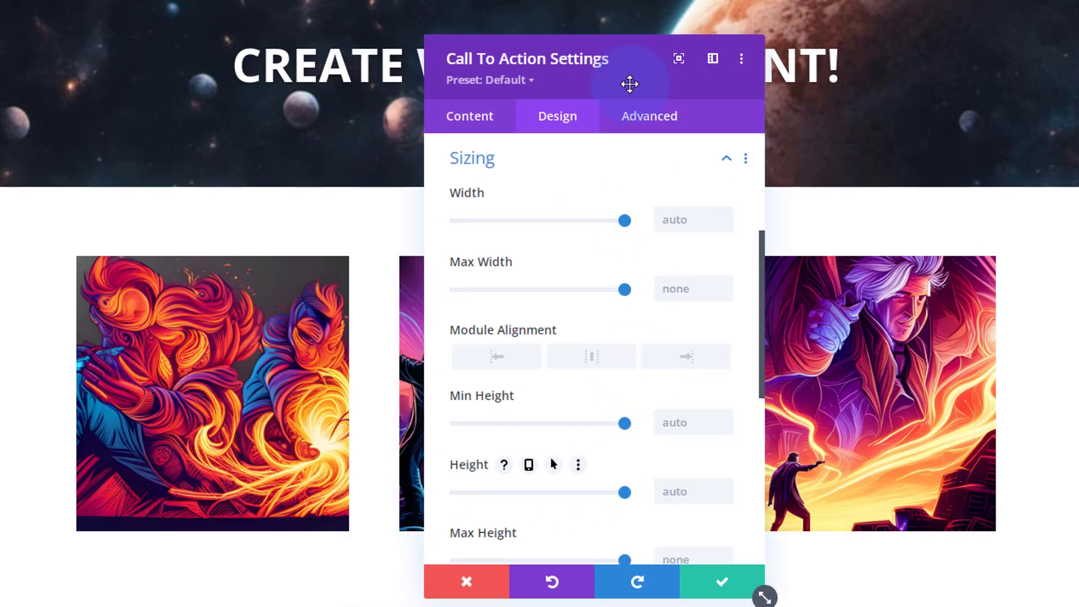
click(677, 490)
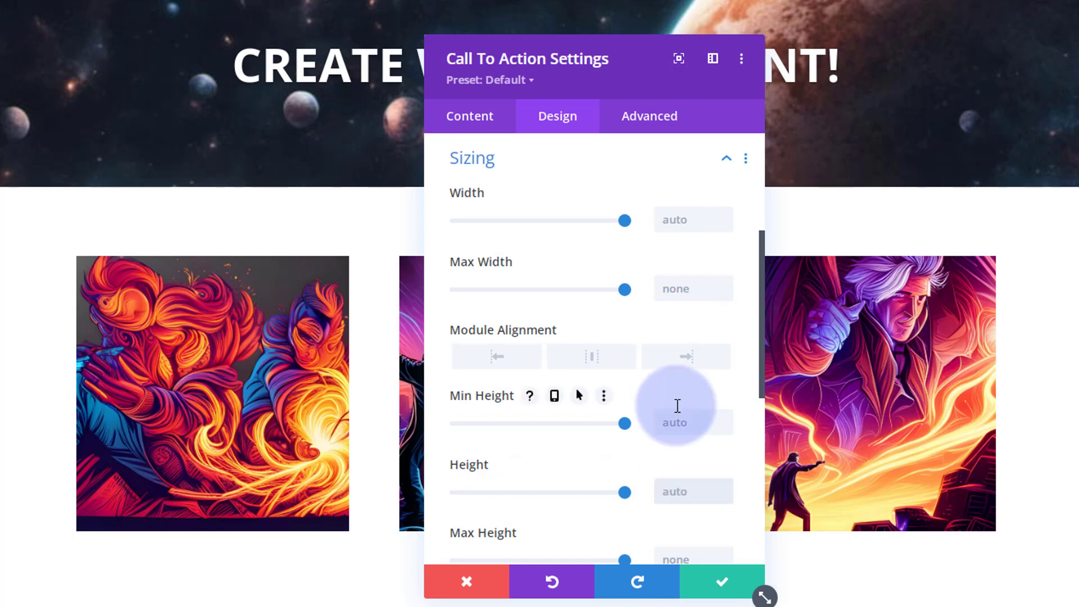
drag(625, 495, 498, 489)
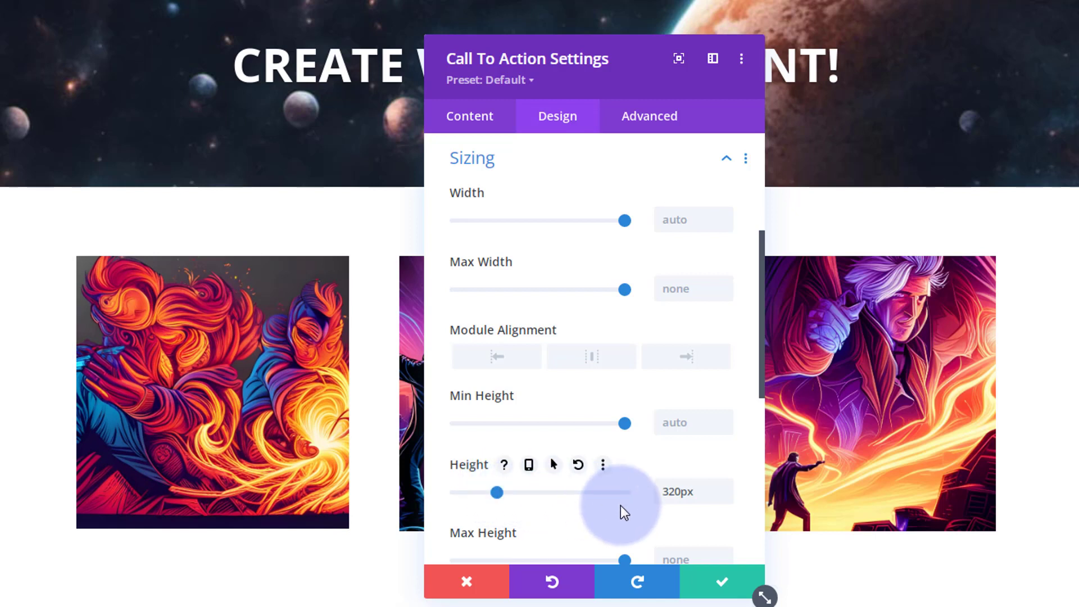
click(726, 483)
click(725, 483)
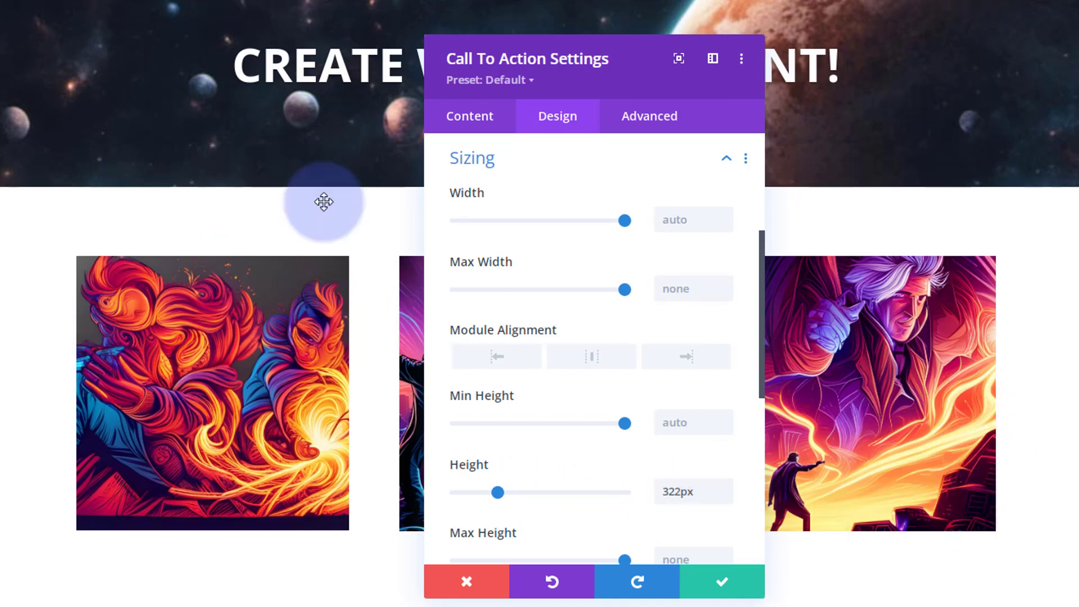
Delete the body text after "module Content settings." in the first column's Call To Action, and enable hover options for the body.
click(483, 119)
click(542, 206)
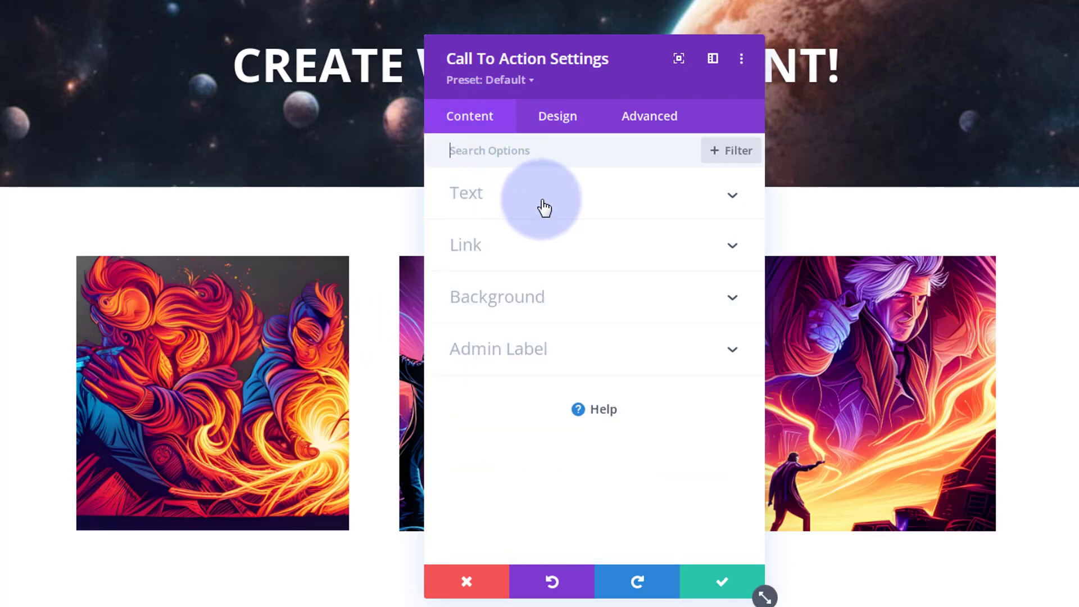
scroll(531, 405, down, 2)
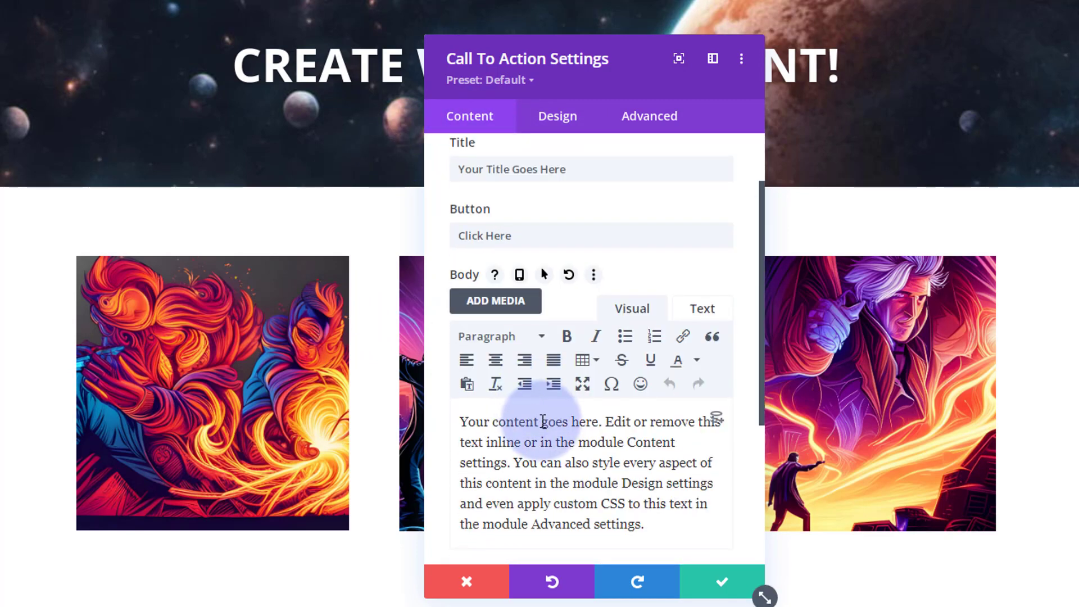
drag(544, 463, 712, 540)
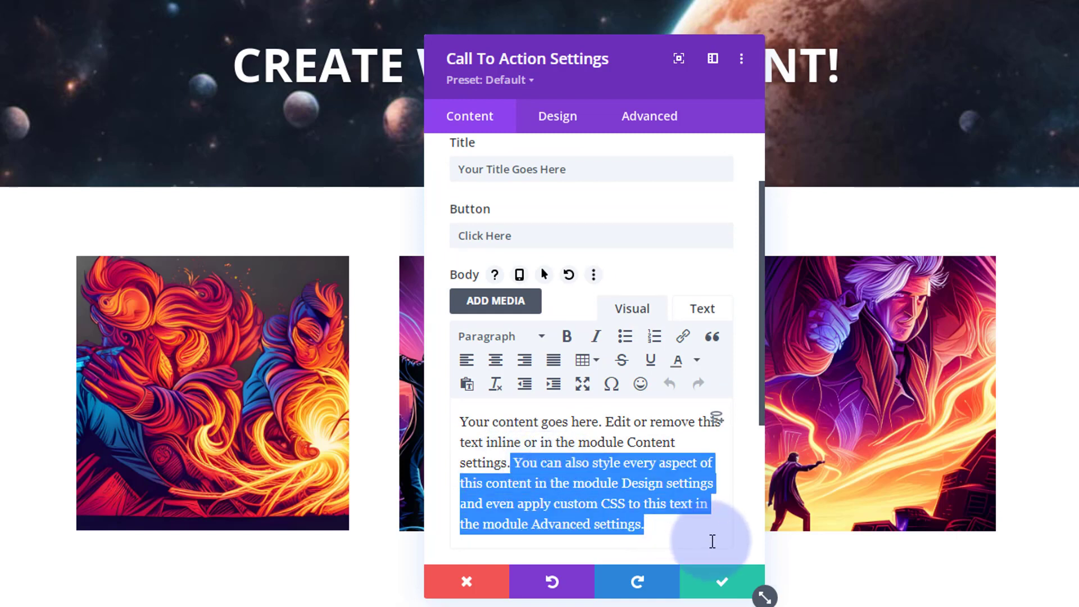
key(BackSpace)
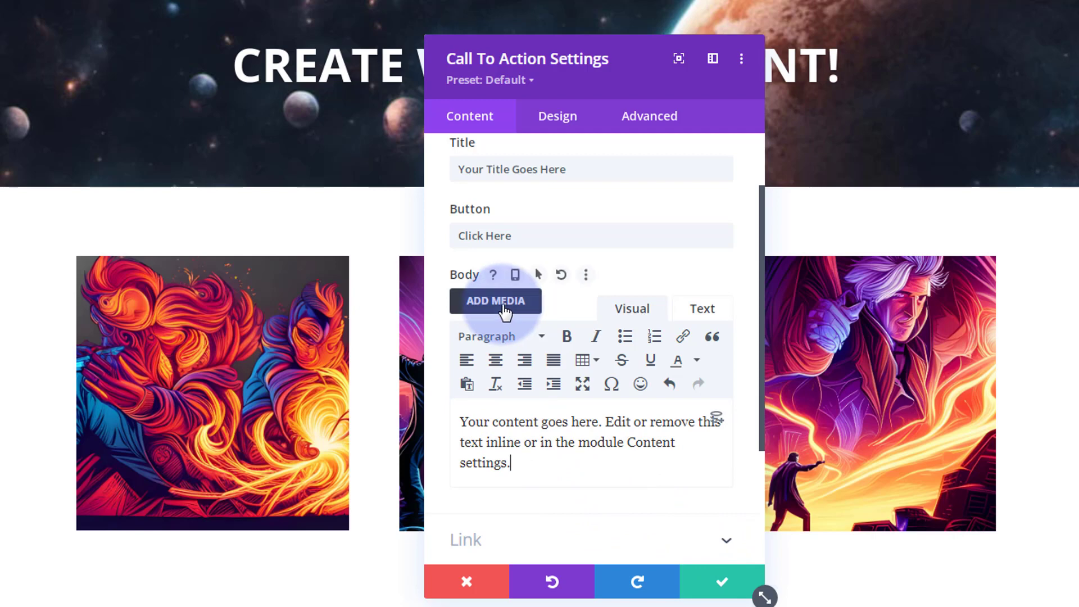
click(541, 273)
click(692, 316)
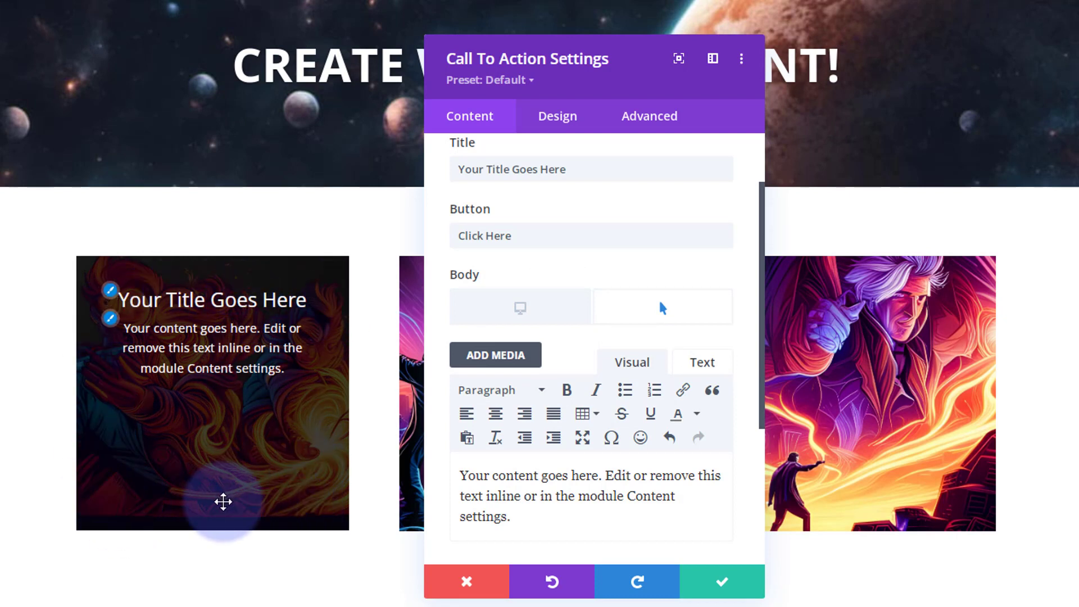
Save the module settings and the page, and exit the Visual Builder to the front-end view.
click(726, 591)
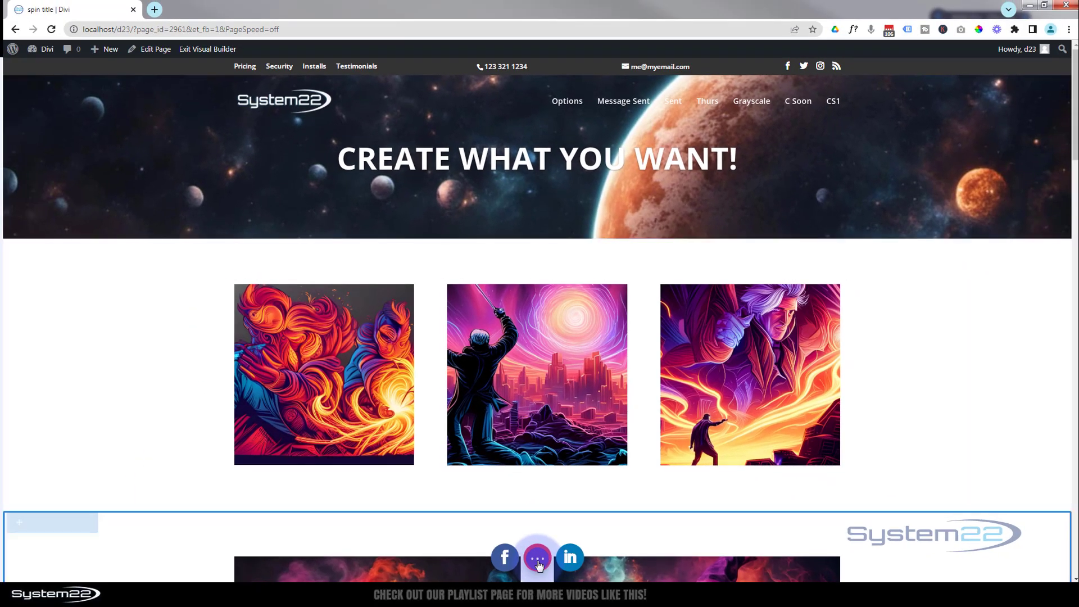
click(537, 600)
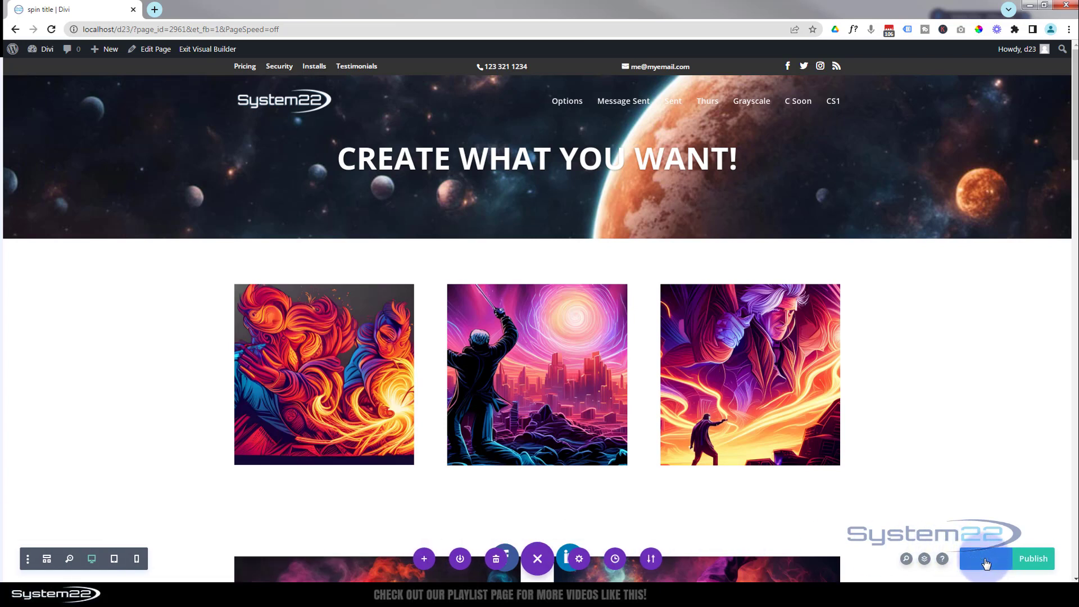
click(203, 50)
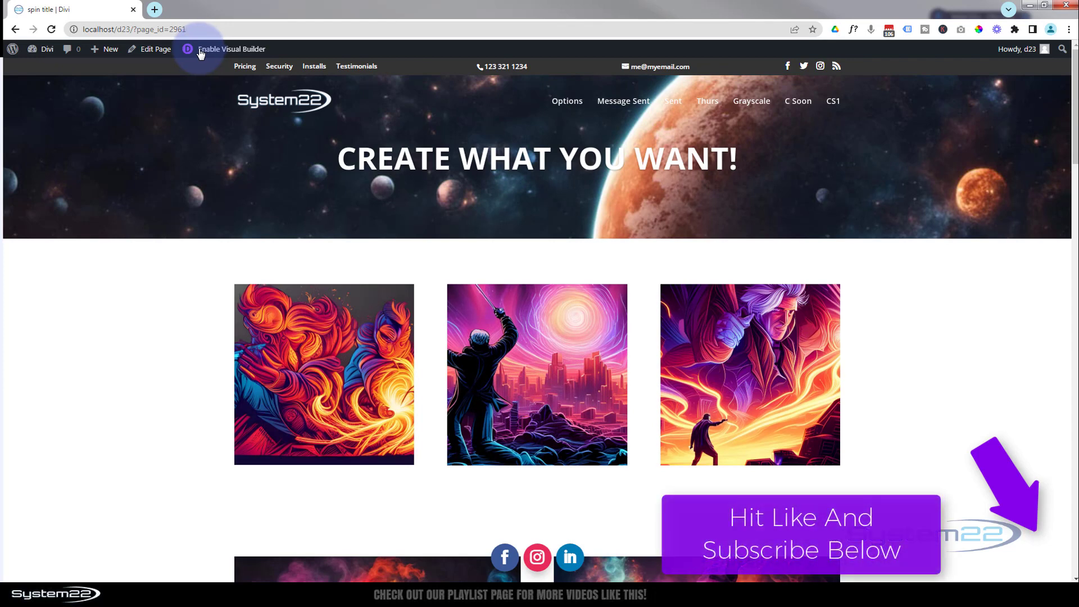
Compare the hover overlay of the shortened first Call To Action module with those in the second and third columns.
mouse_move(273, 417)
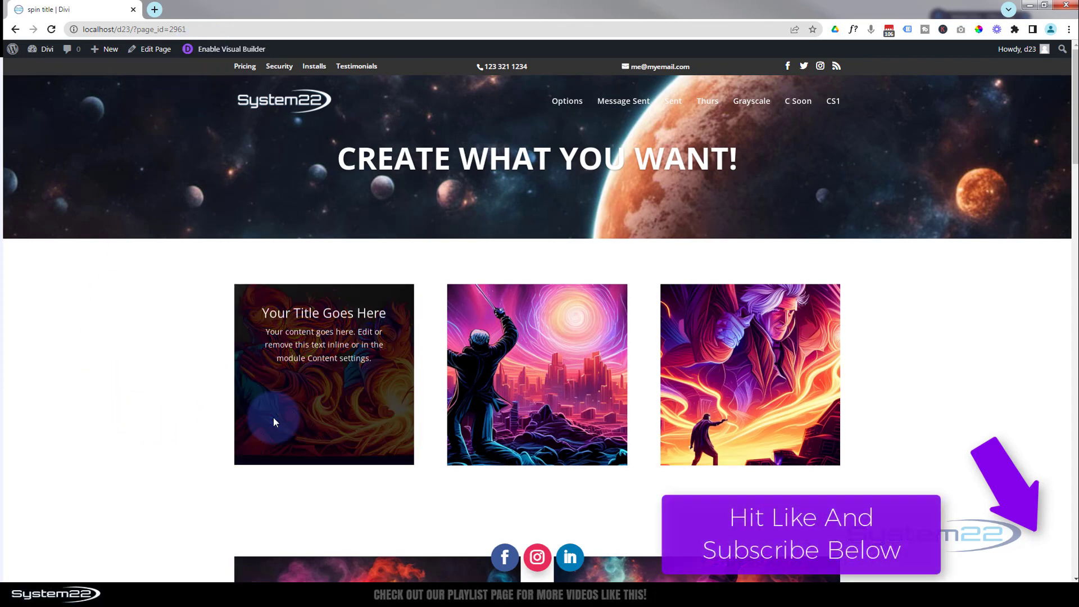
mouse_move(537, 427)
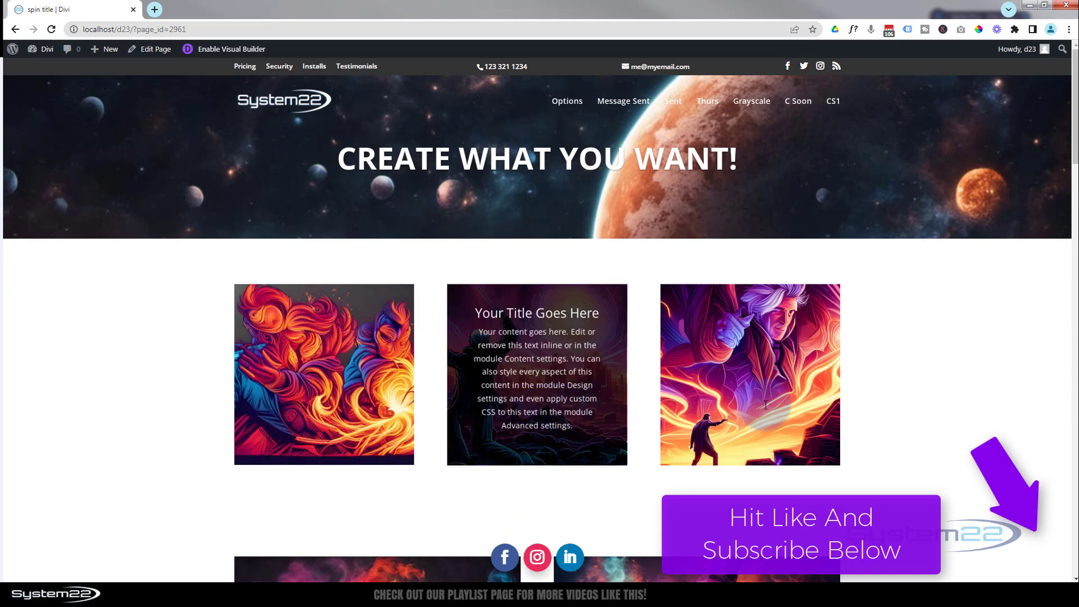
mouse_move(764, 400)
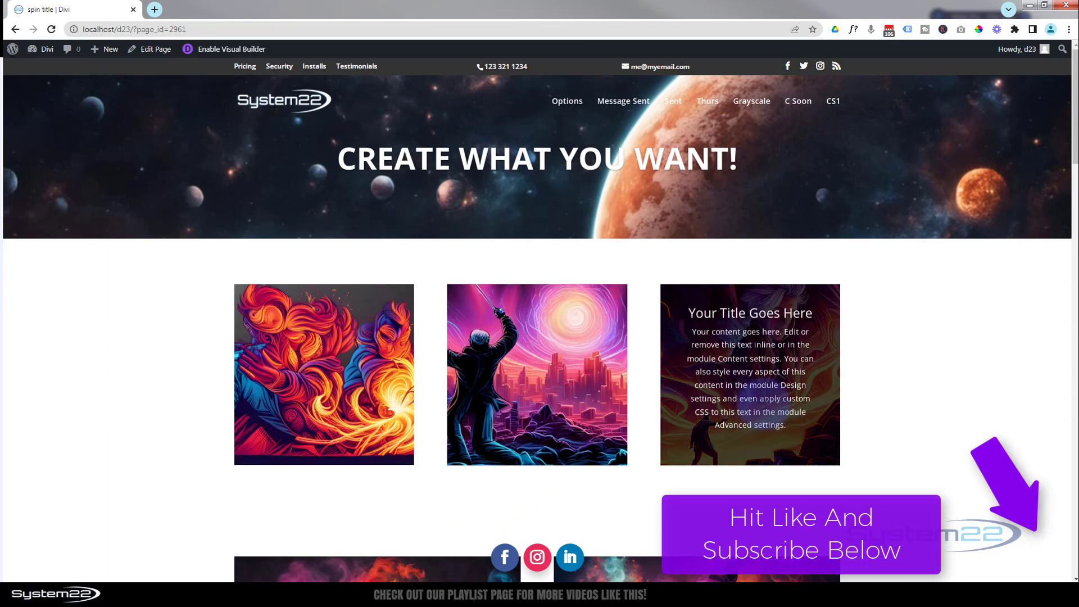
mouse_move(576, 401)
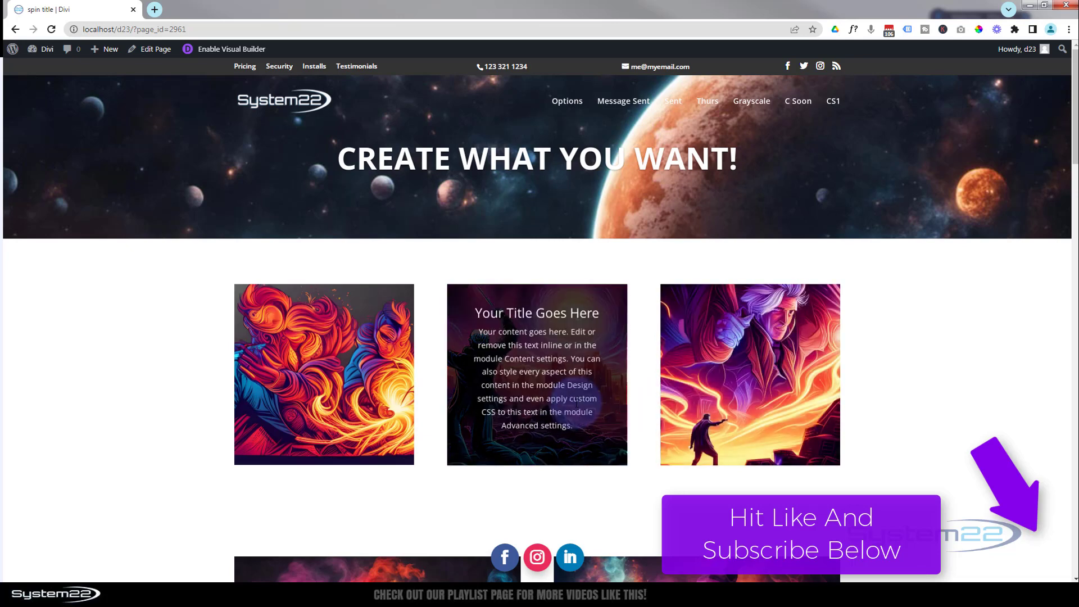
mouse_move(343, 379)
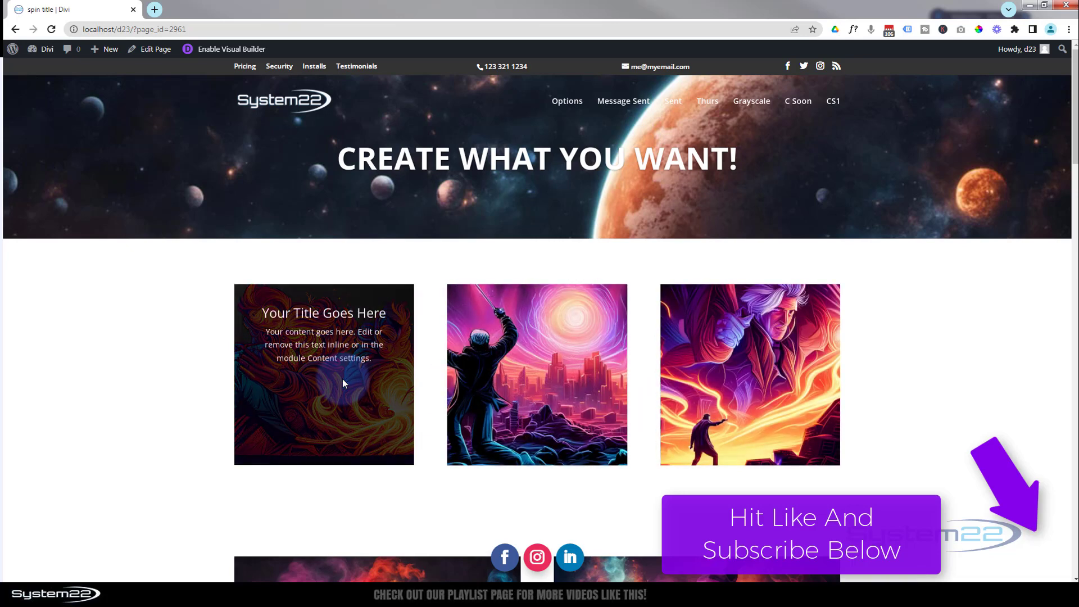